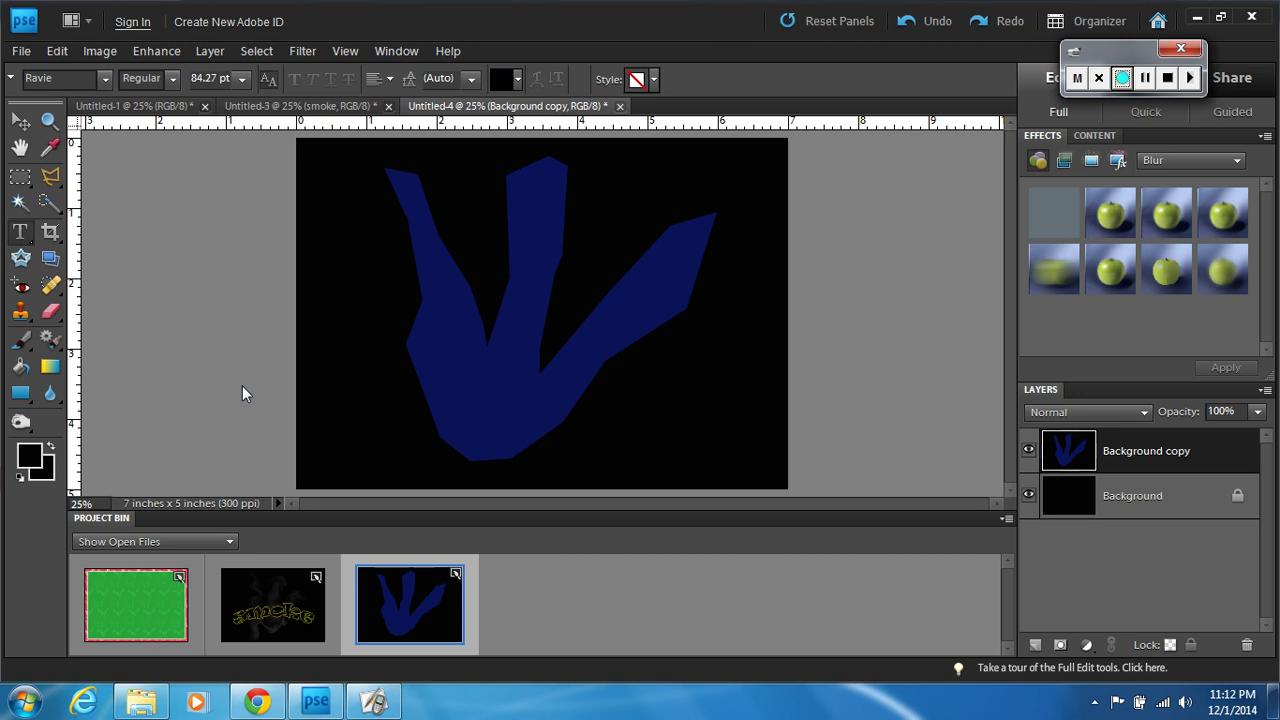
Close the Untitled-4 document containing the blue three-pronged shape without saving it.
left_click(257, 613)
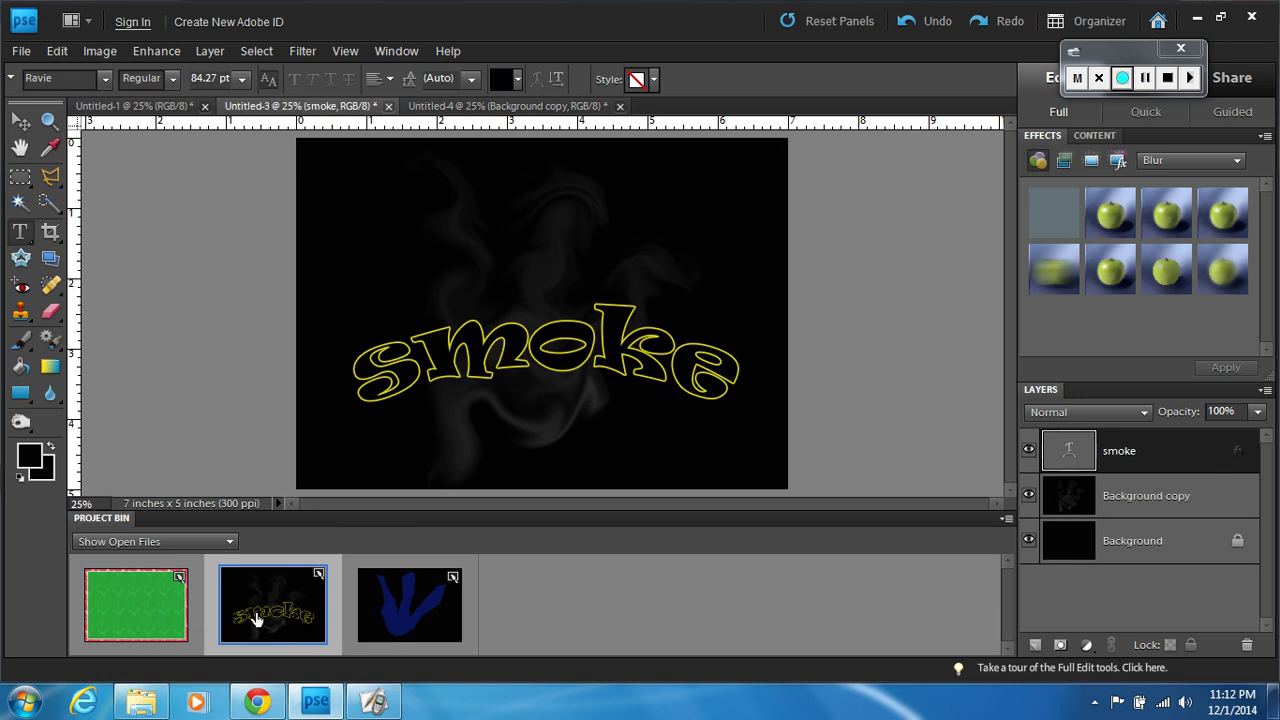
left_click(418, 623)
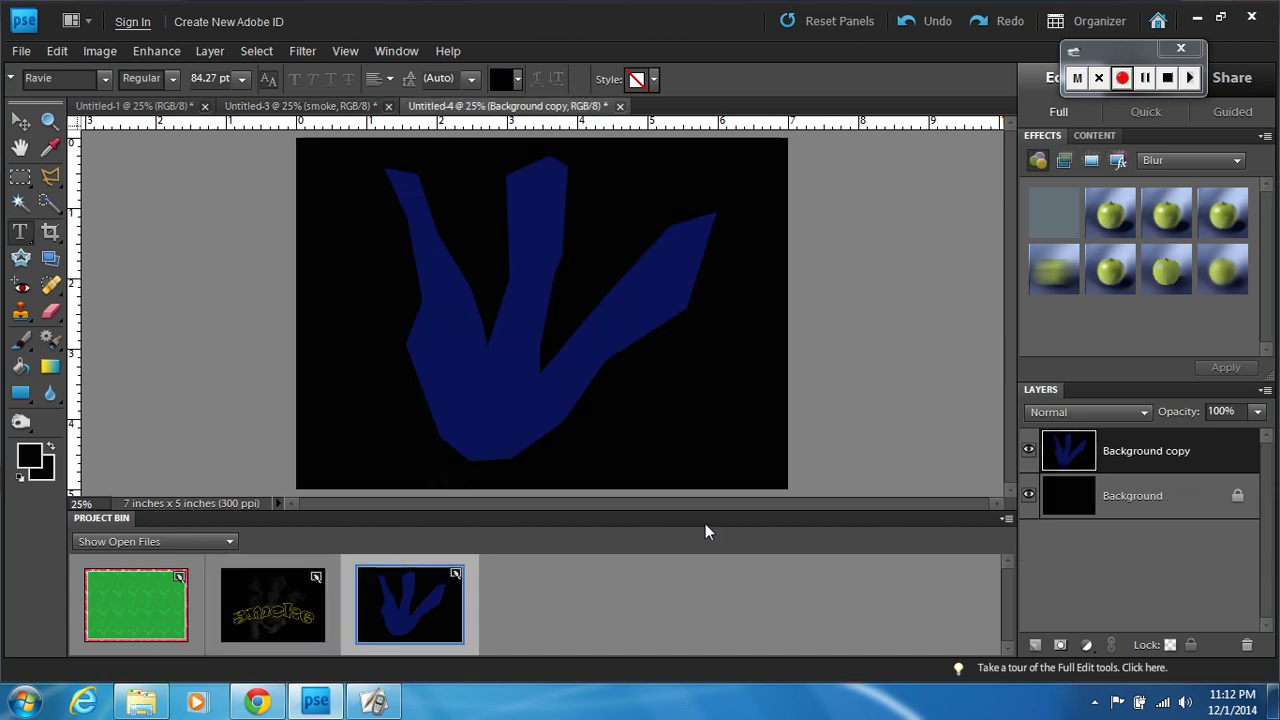
left_click(619, 106)
left_click(648, 263)
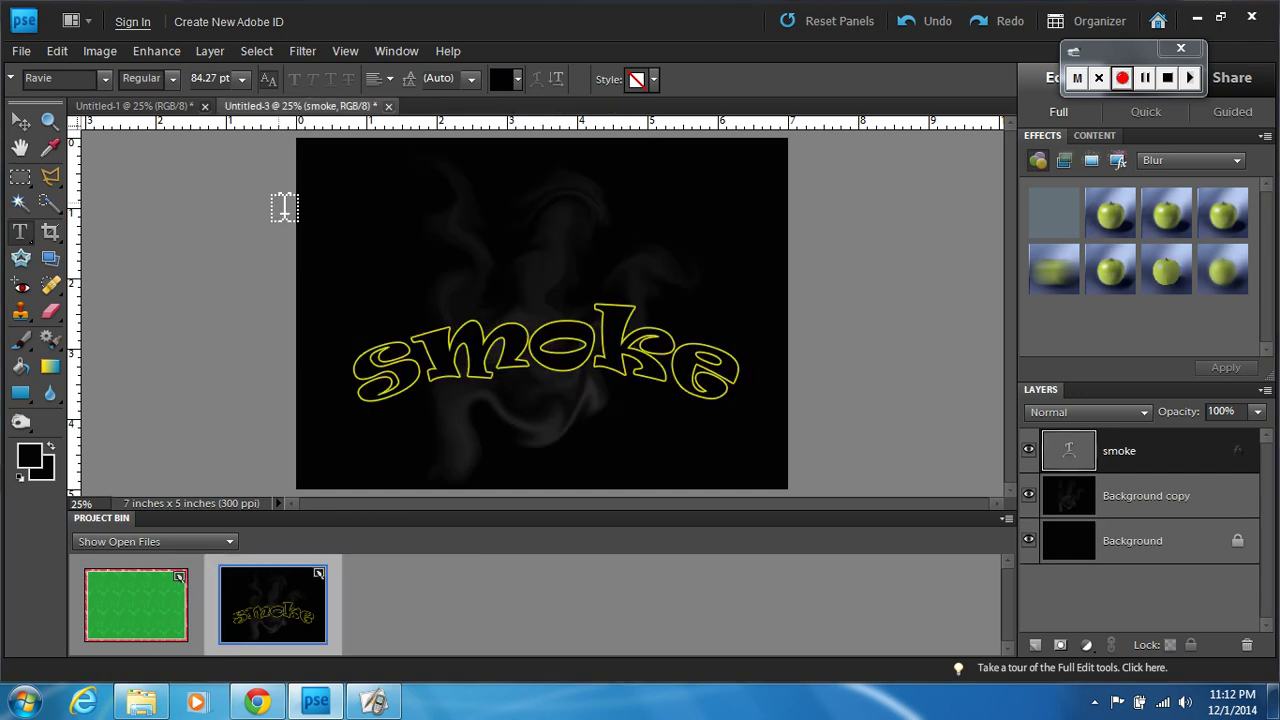
left_click(24, 52)
mouse_move(30, 73)
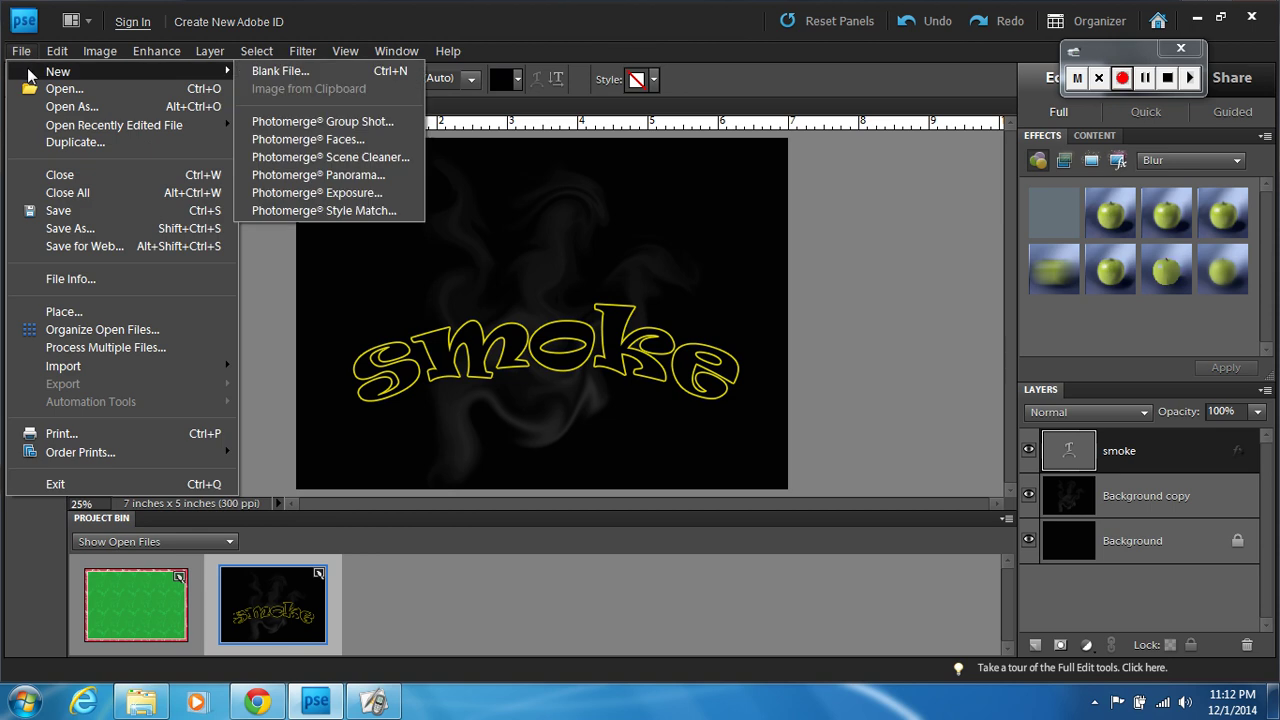
left_click(263, 70)
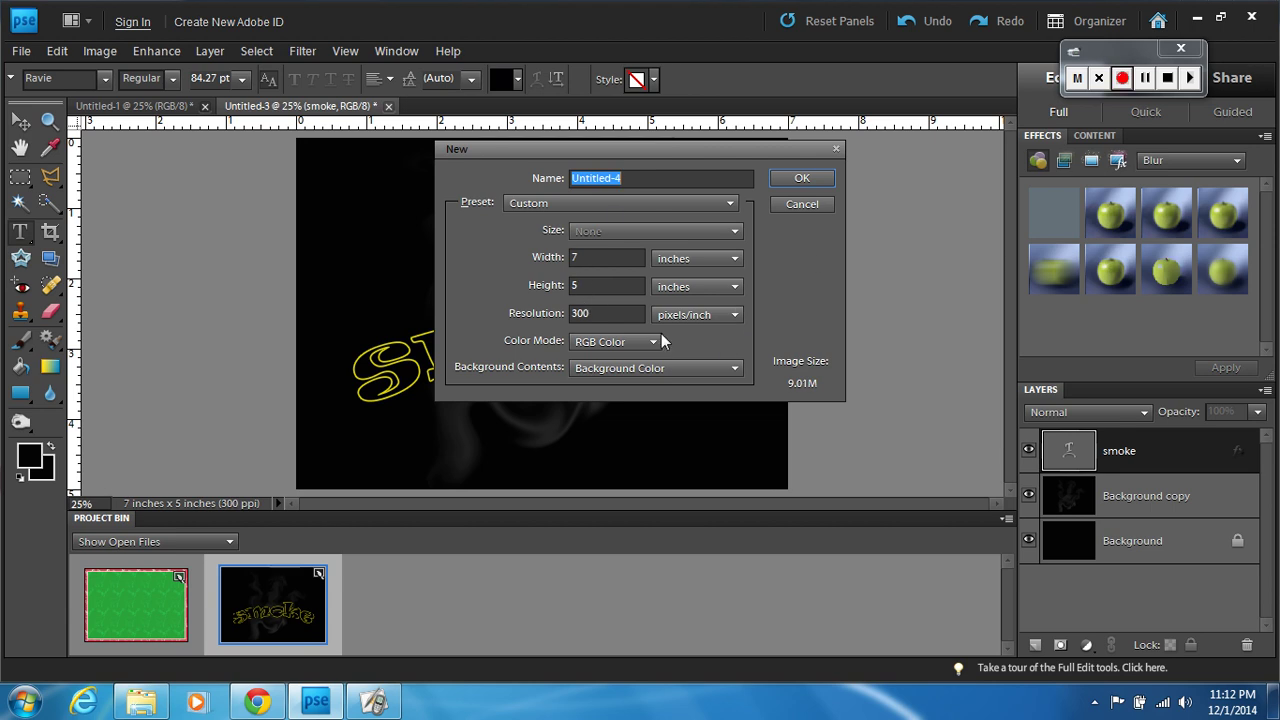
left_click(685, 364)
left_click(687, 365)
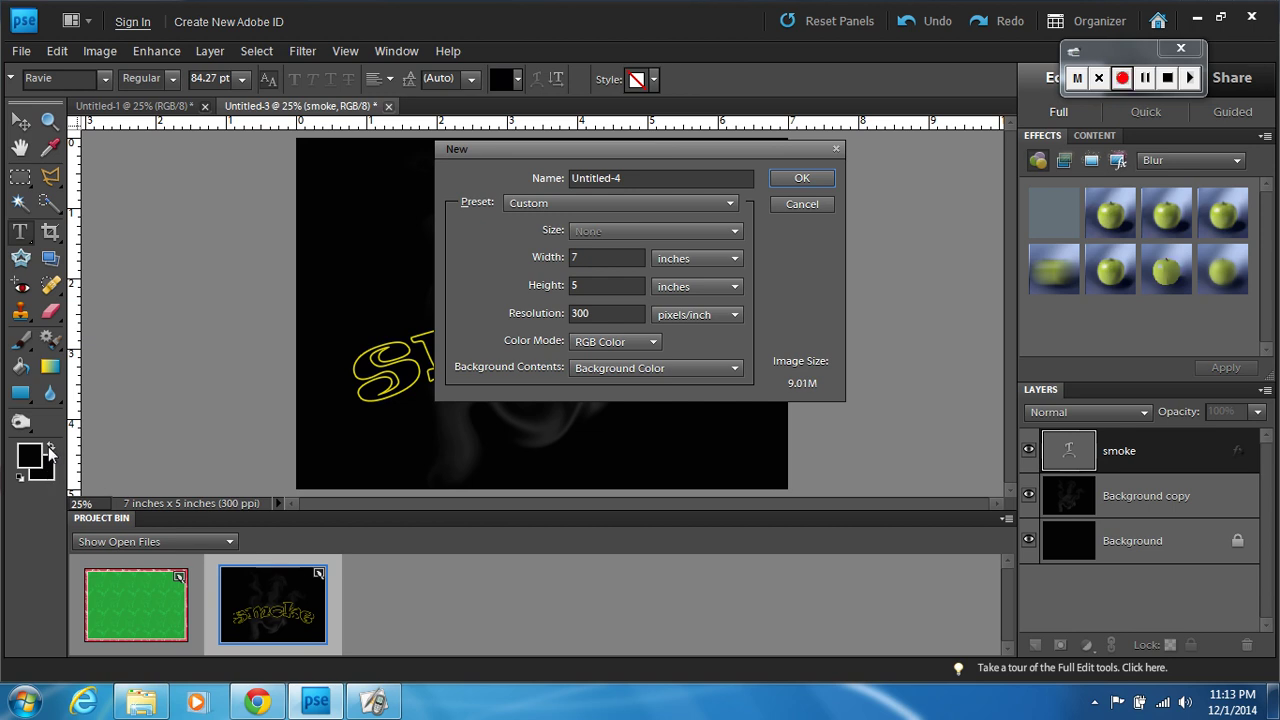
left_click(787, 206)
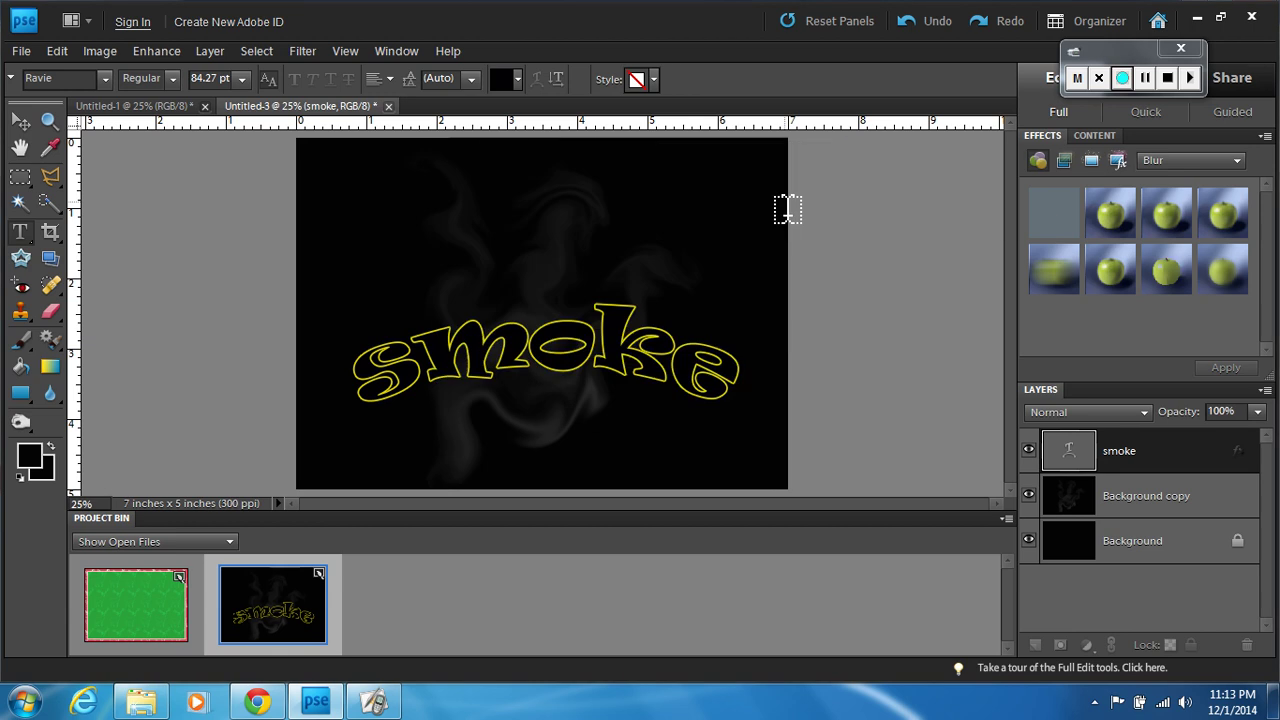
Set the background color to blue, hex 2a2aaf.
left_click(57, 478)
left_click(751, 300)
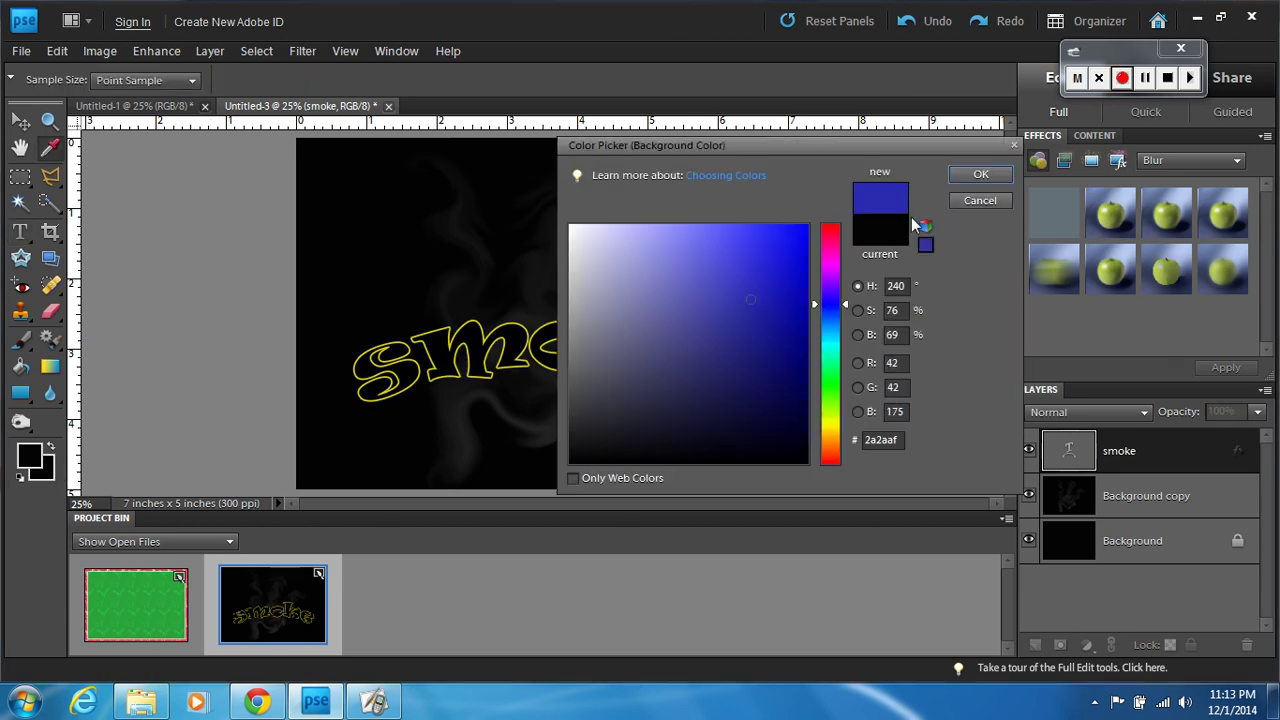
left_click(980, 174)
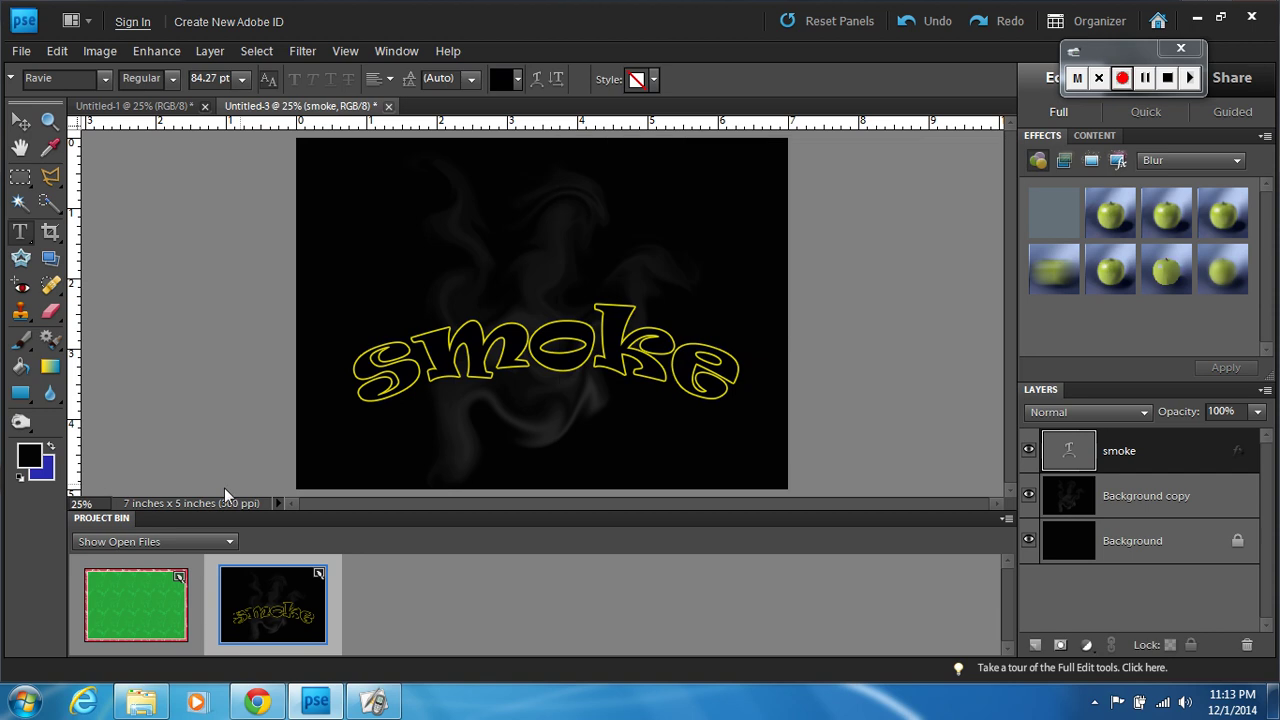
Set the background color to near-black, hex 020202.
left_click(50, 466)
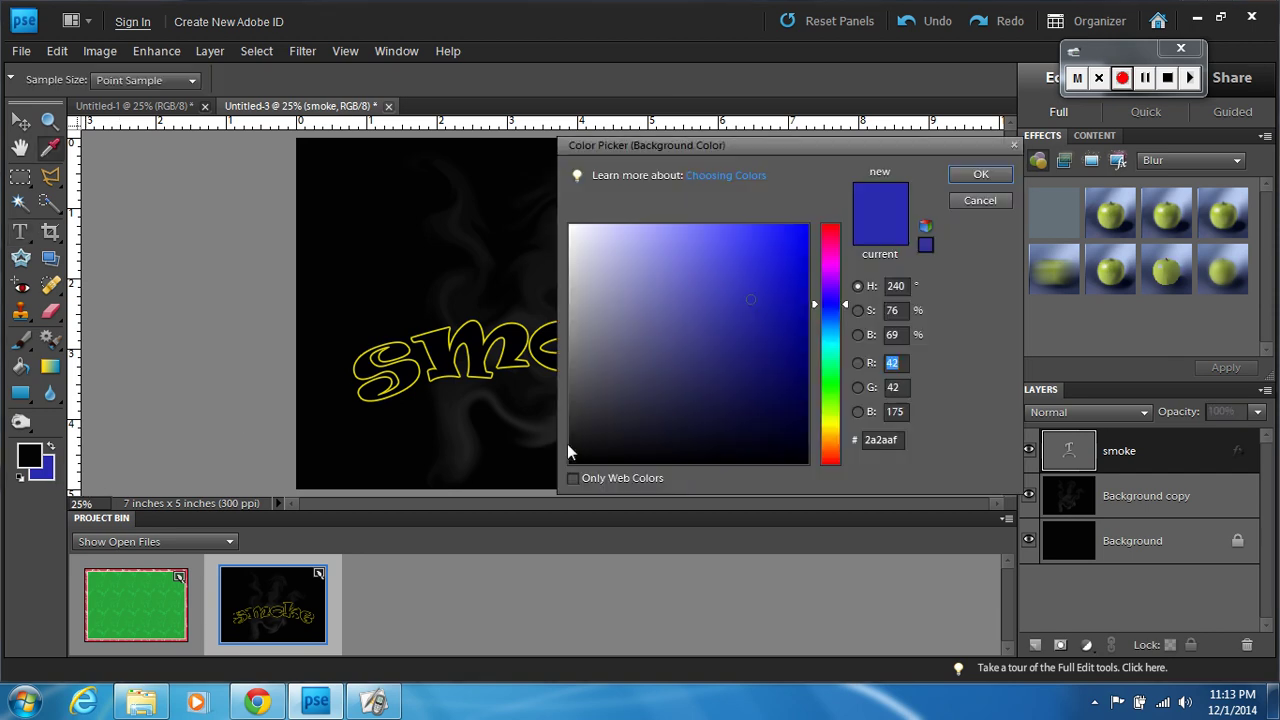
left_click(570, 462)
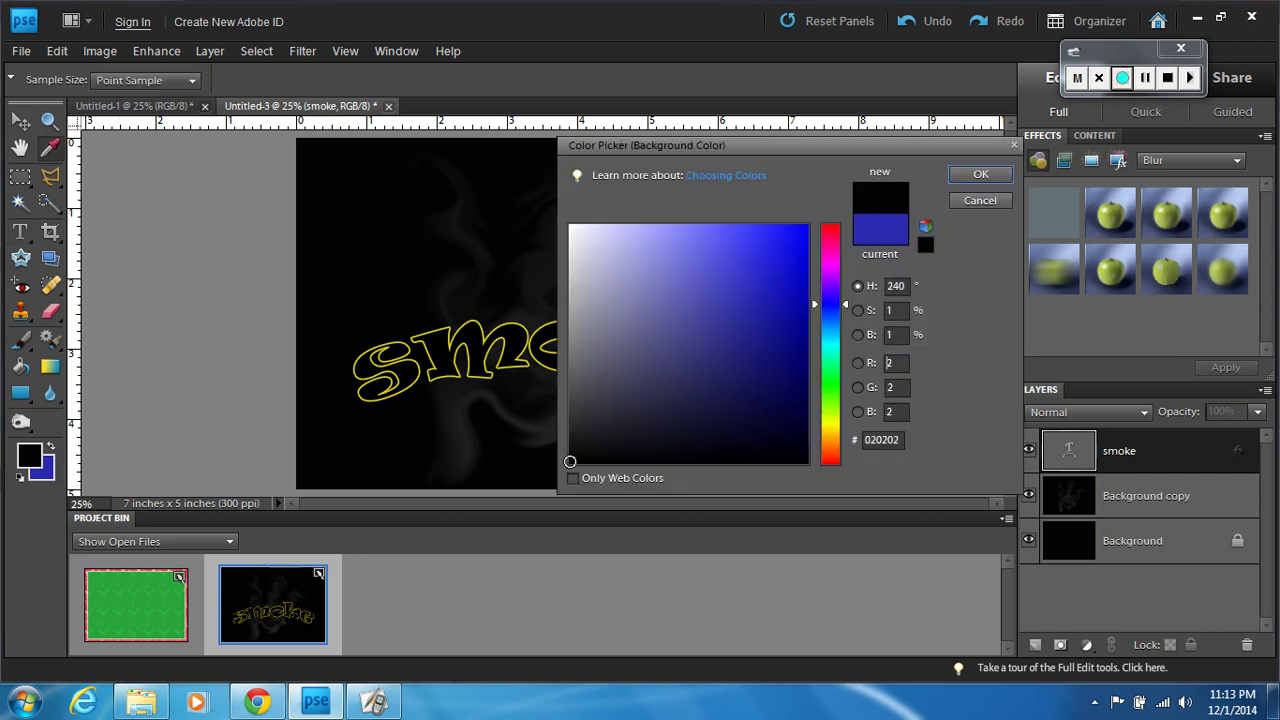
left_click(965, 180)
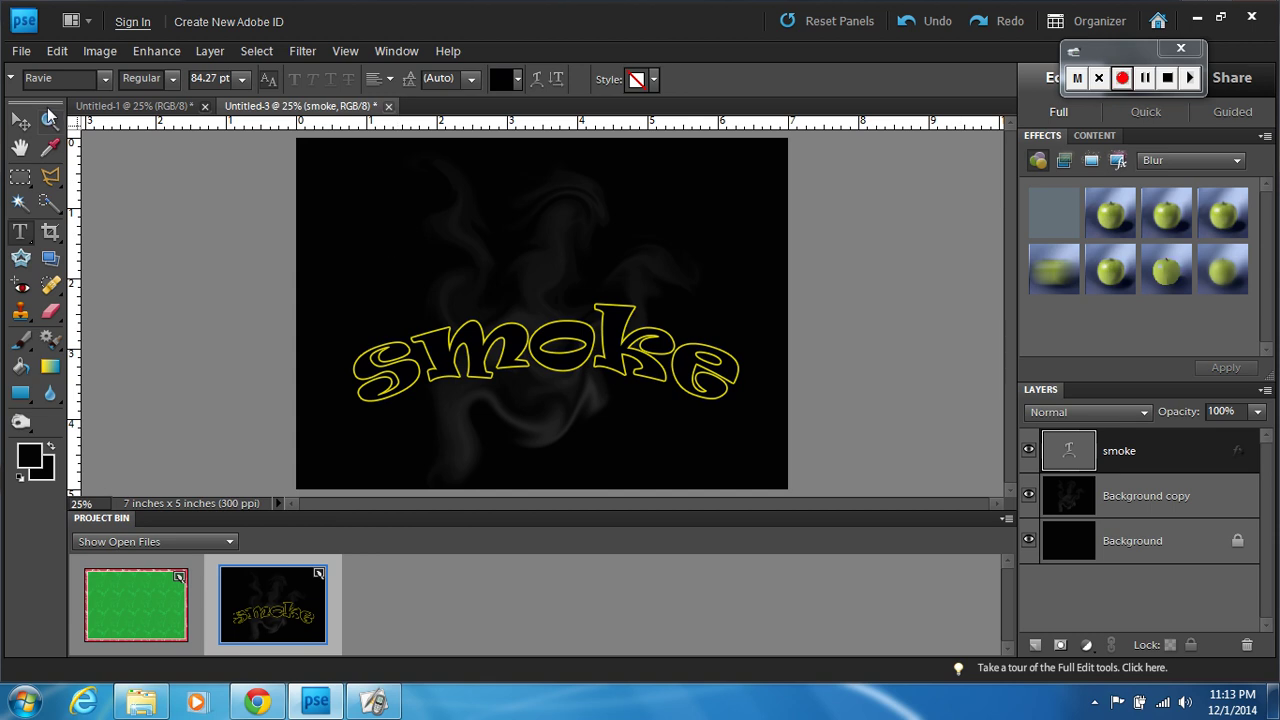
Create a blank 7 × 5 inch RGB file at 300 pixels/inch, filled with the background color.
left_click(22, 52)
mouse_move(58, 71)
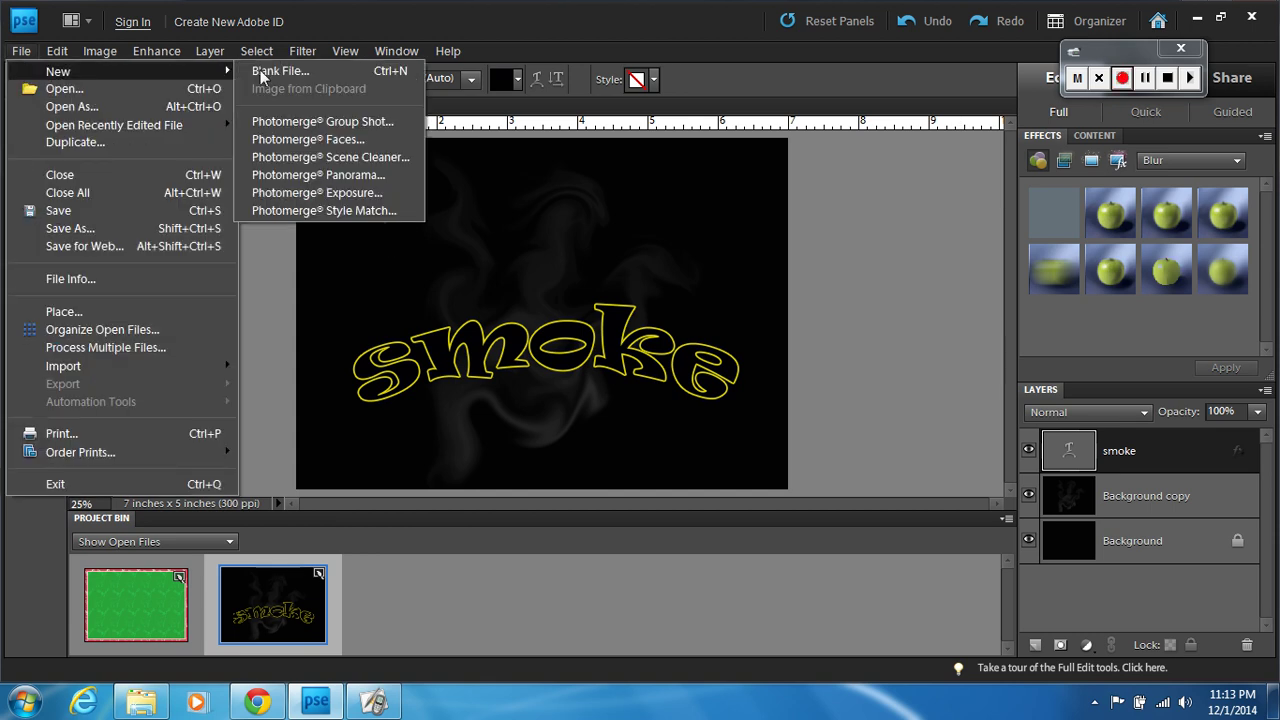
left_click(317, 71)
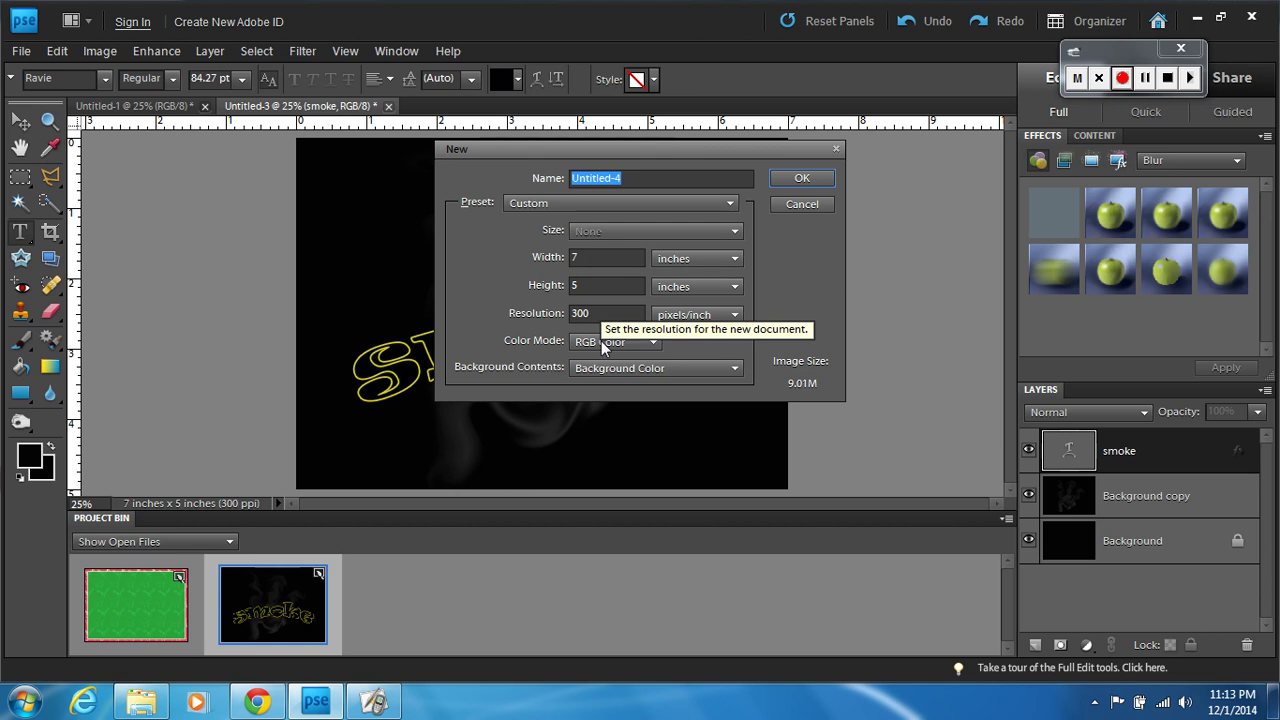
left_click(780, 180)
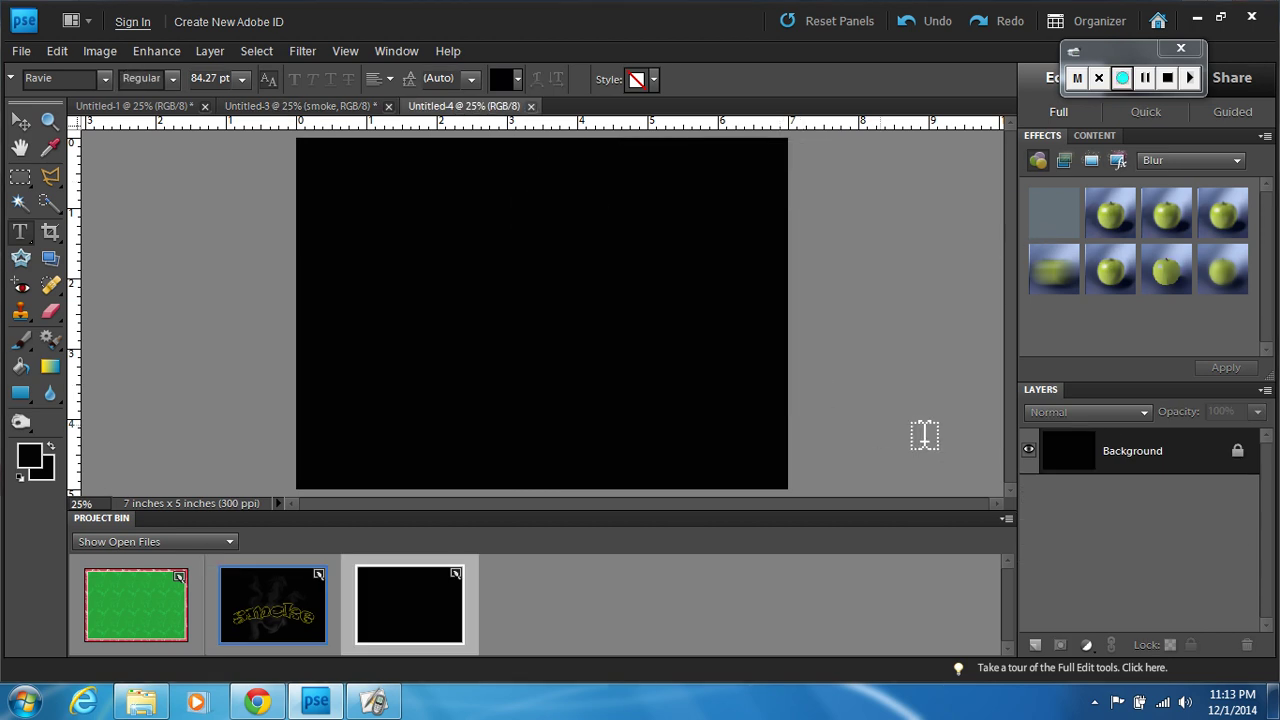
Duplicate the Background layer as Background copy in the same document.
right_click(1112, 464)
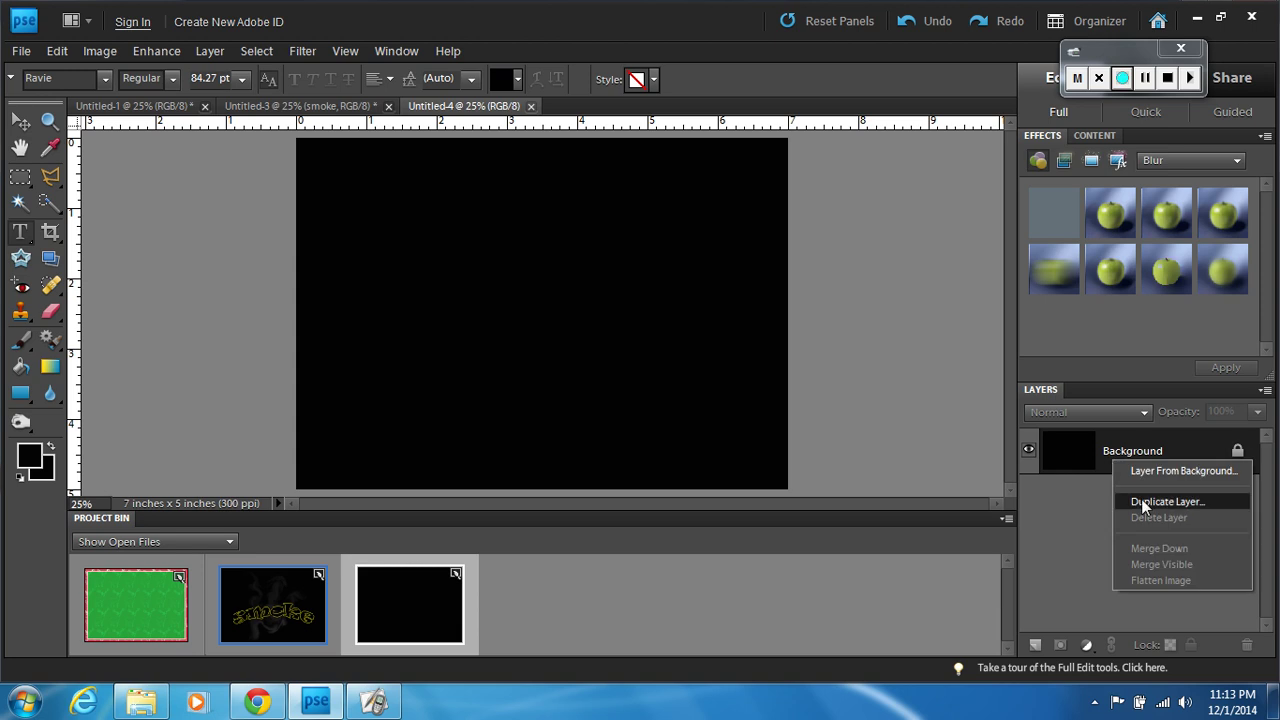
left_click(1142, 500)
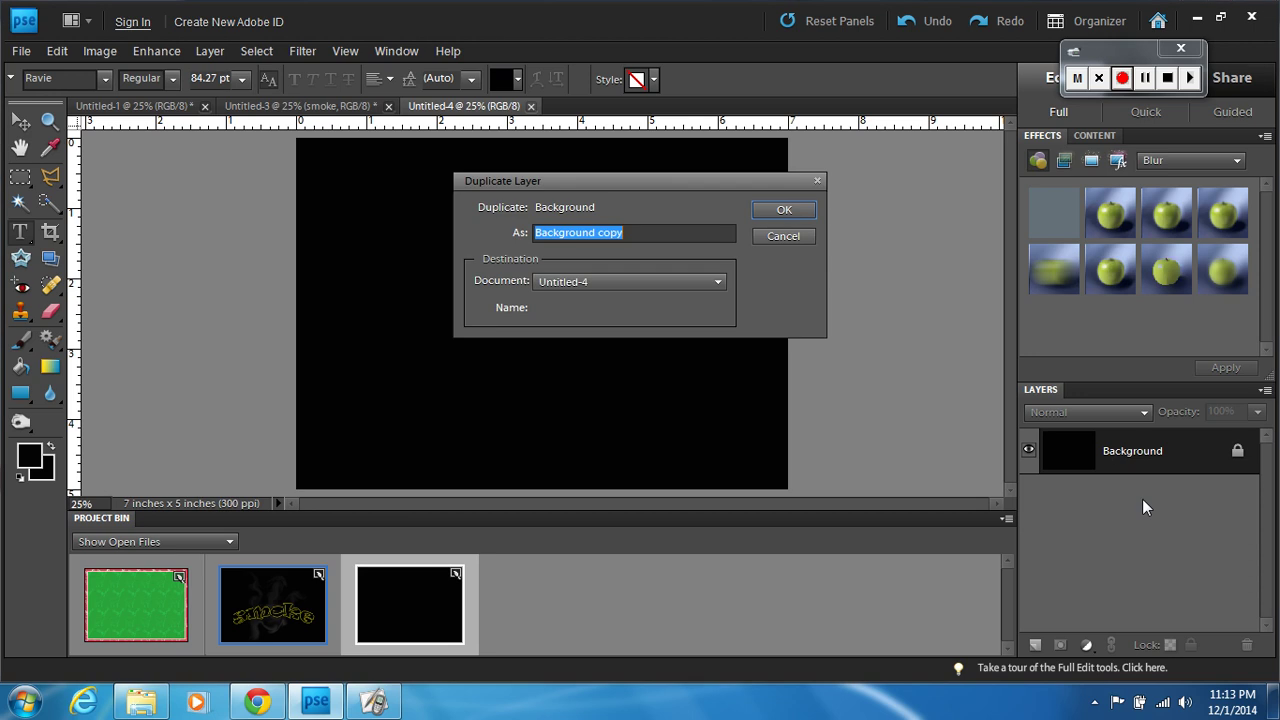
left_click(785, 210)
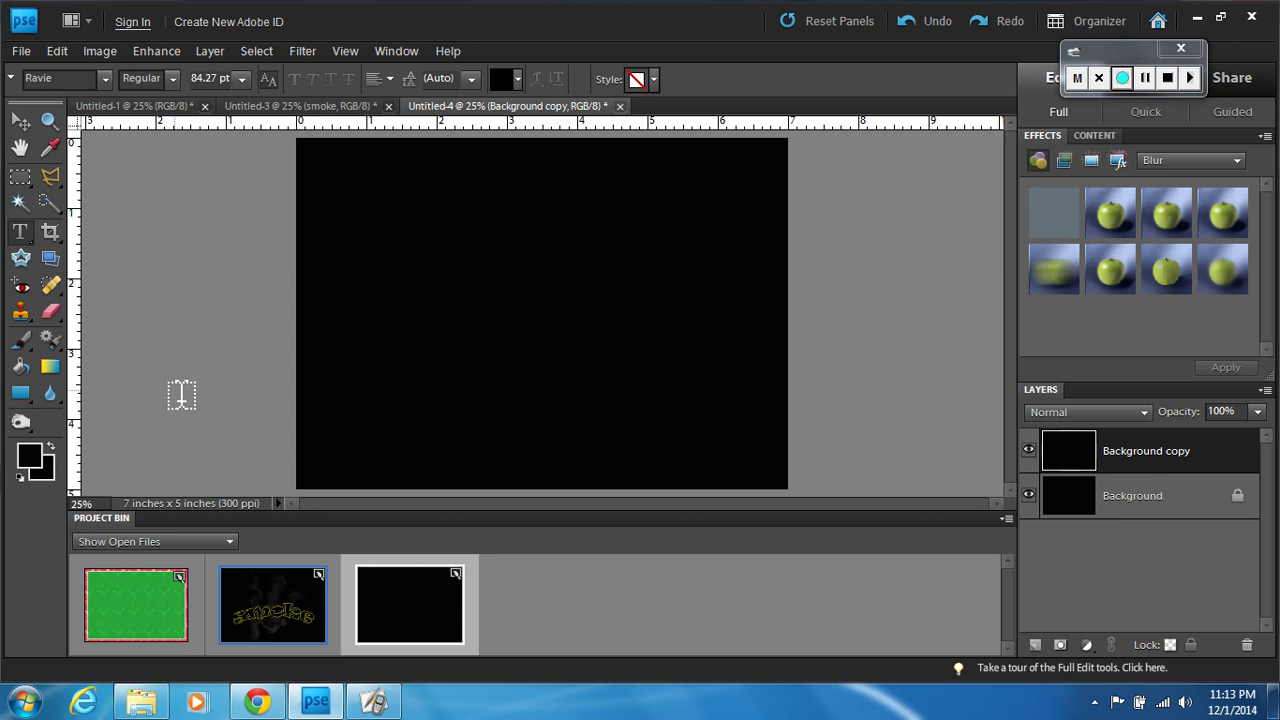
Outline a closed smoke shape with three curling prongs rising from a pointed base, using the Polygonal Lasso Tool.
left_click(57, 184)
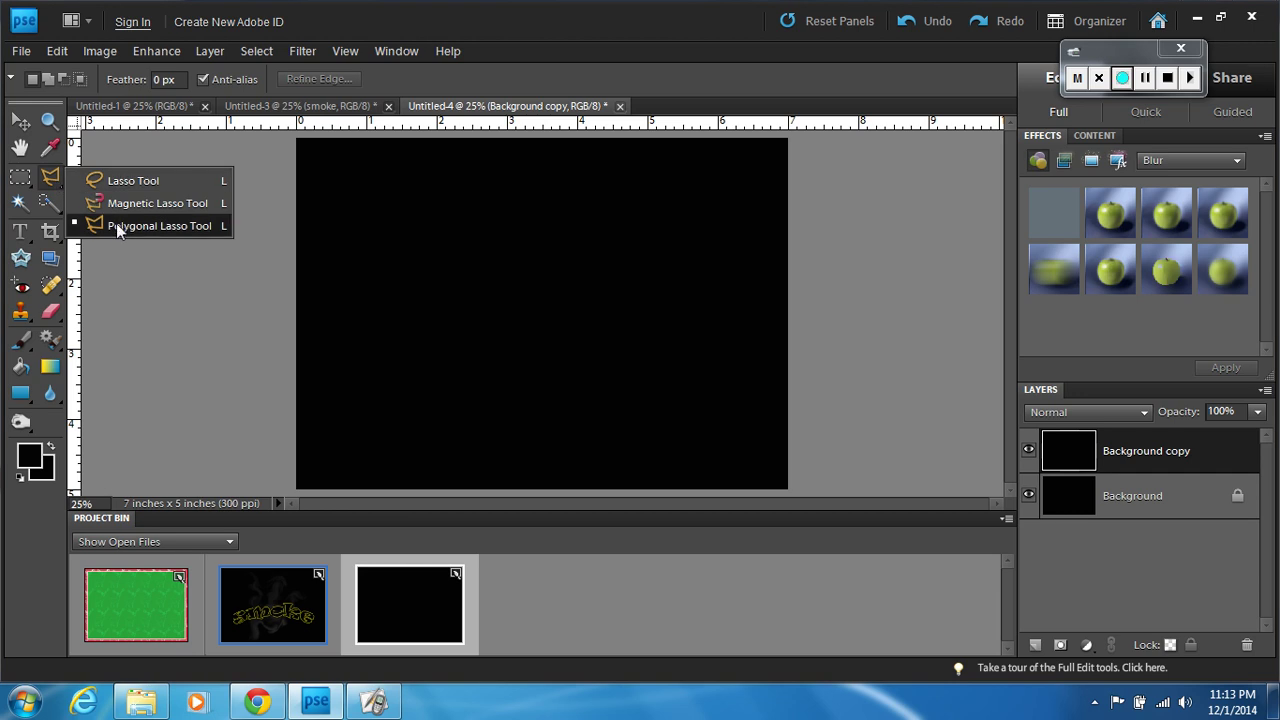
left_click(55, 185)
left_click_drag(55, 185, 97, 231)
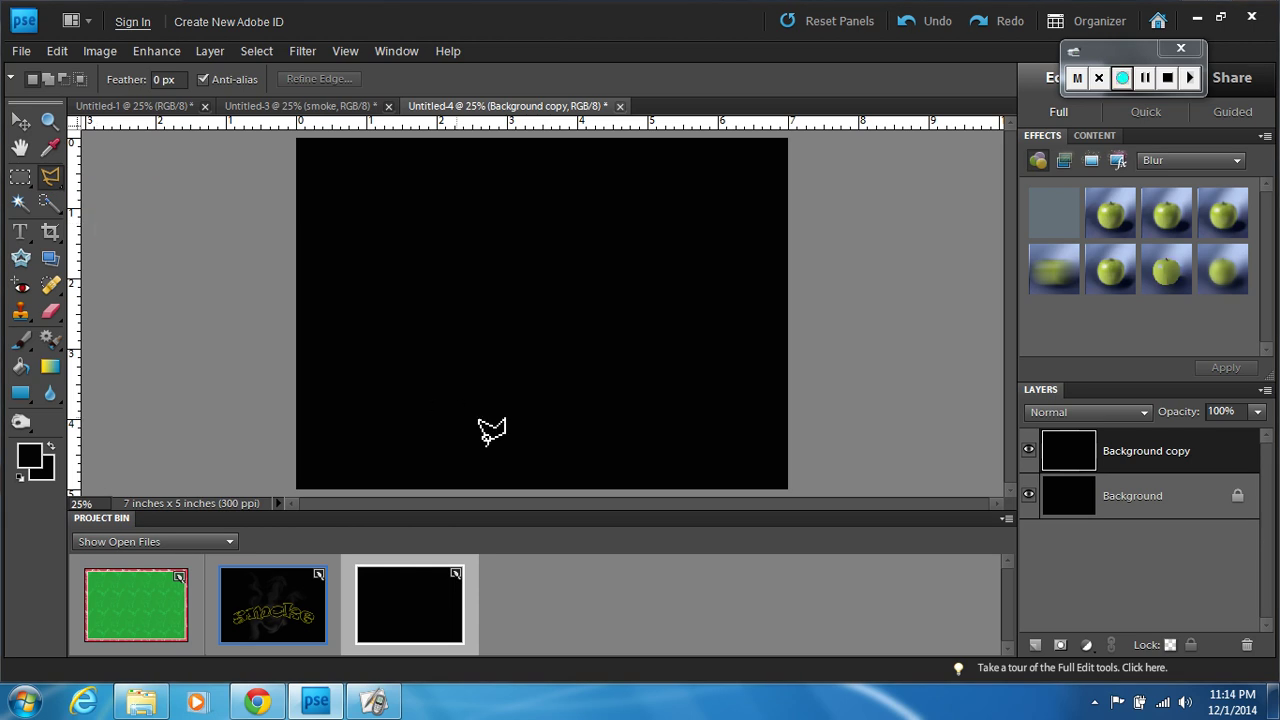
left_click(507, 478)
left_click(438, 389)
left_click(409, 377)
left_click(386, 316)
left_click(383, 205)
left_click(391, 237)
left_click(391, 281)
left_click(413, 316)
left_click(431, 357)
left_click(493, 412)
left_click(454, 264)
left_click(491, 203)
left_click(546, 163)
left_click(506, 228)
left_click(491, 313)
left_click(518, 411)
left_click(607, 317)
left_click(574, 270)
left_click(572, 255)
left_click(640, 213)
left_click(722, 225)
left_click(736, 270)
left_click(708, 254)
left_click(688, 238)
left_click(657, 240)
left_click(645, 269)
double_click(625, 349)
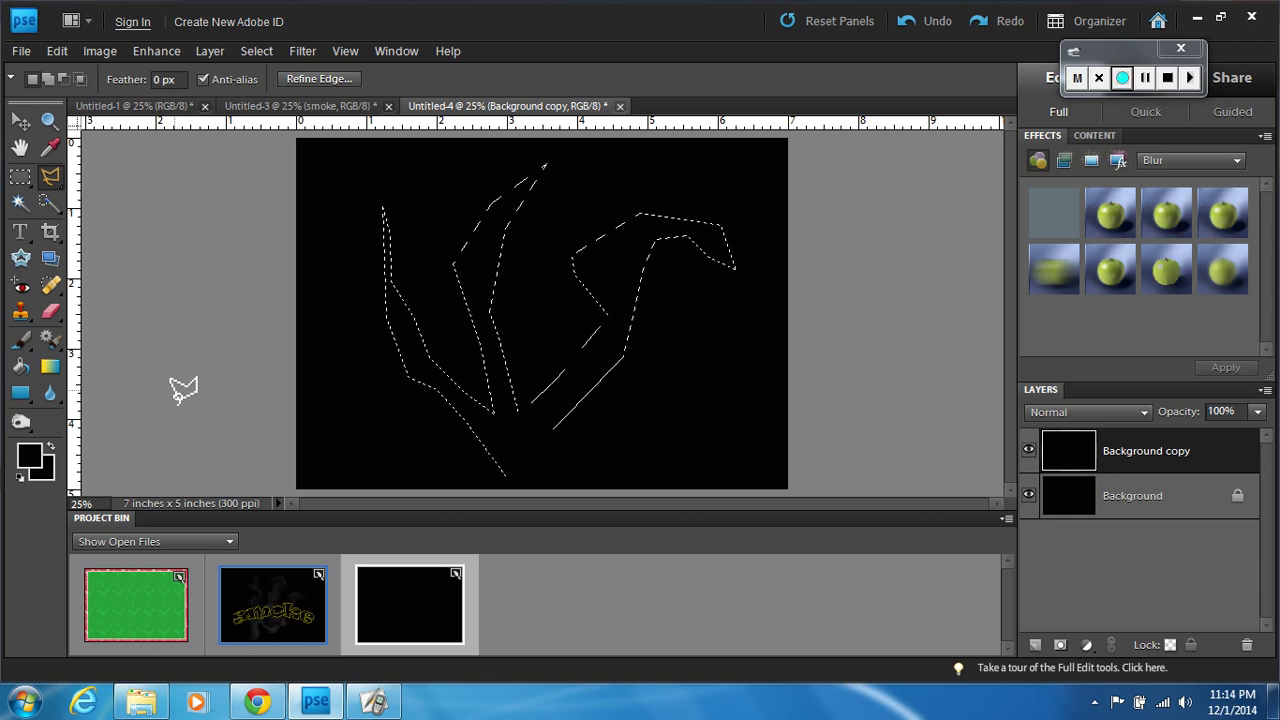
Set the foreground color to dark blue, hex 0a1c77.
left_click(31, 458)
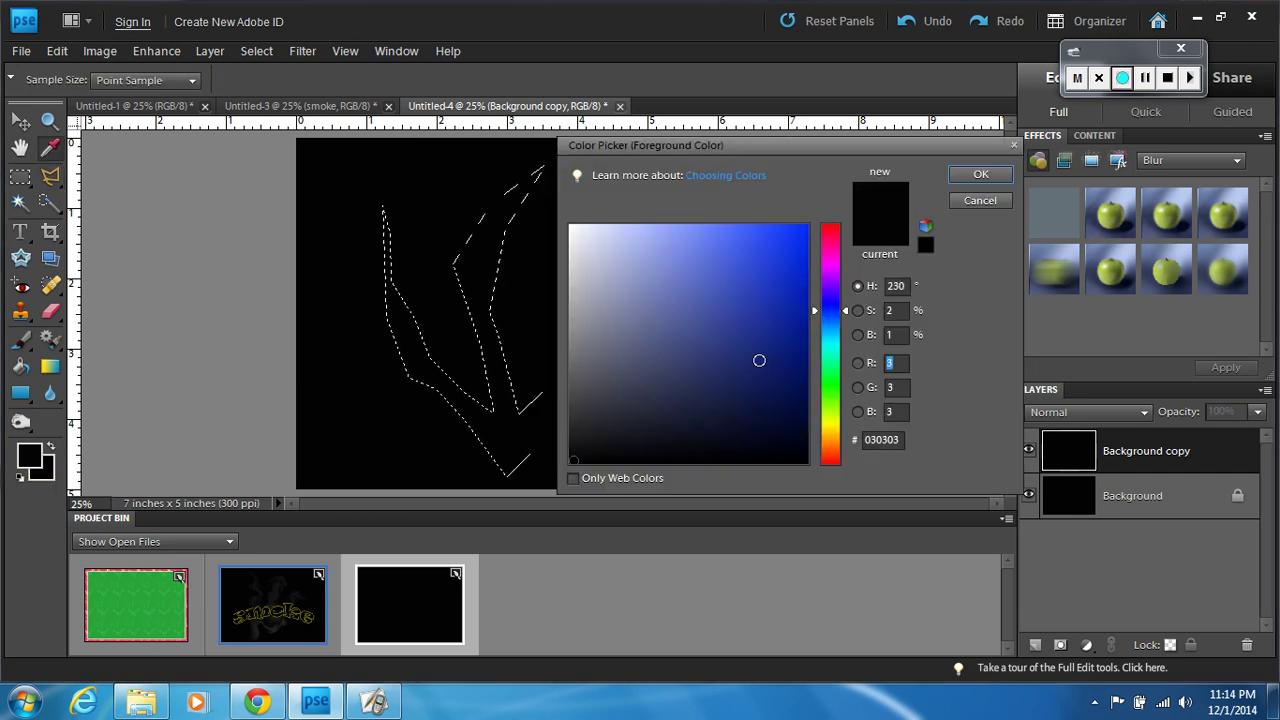
left_click(788, 352)
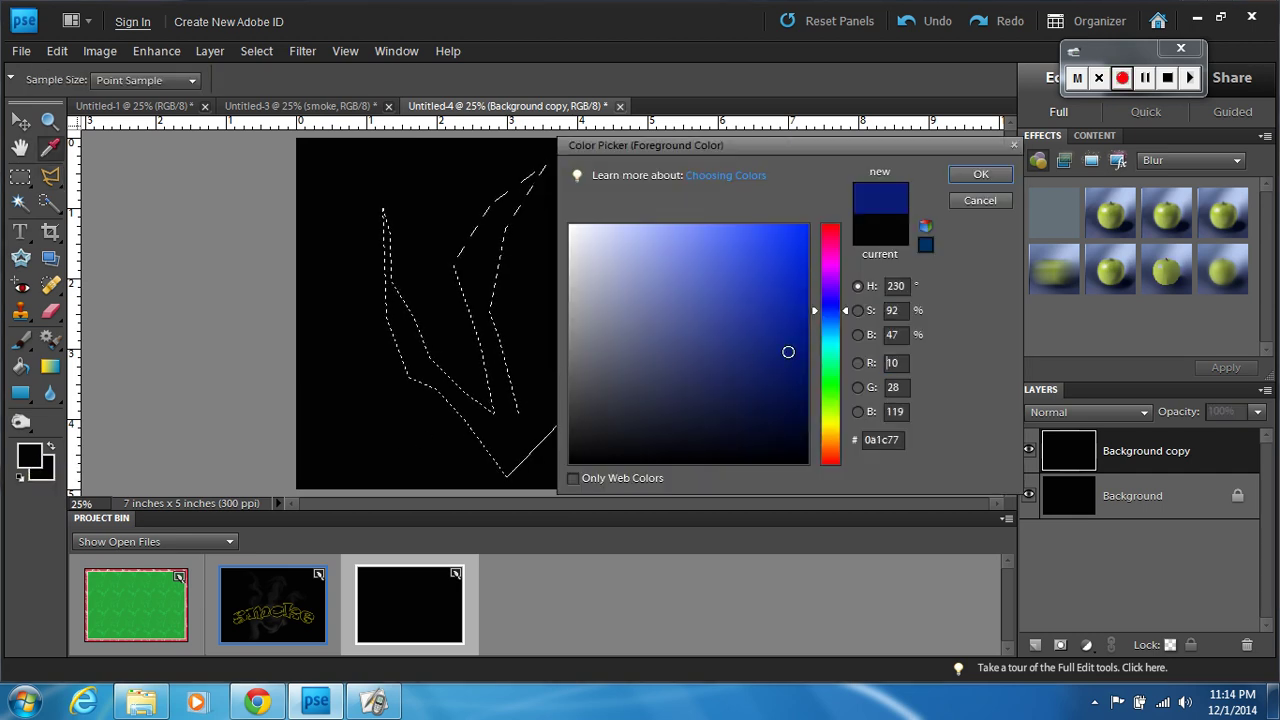
left_click(972, 174)
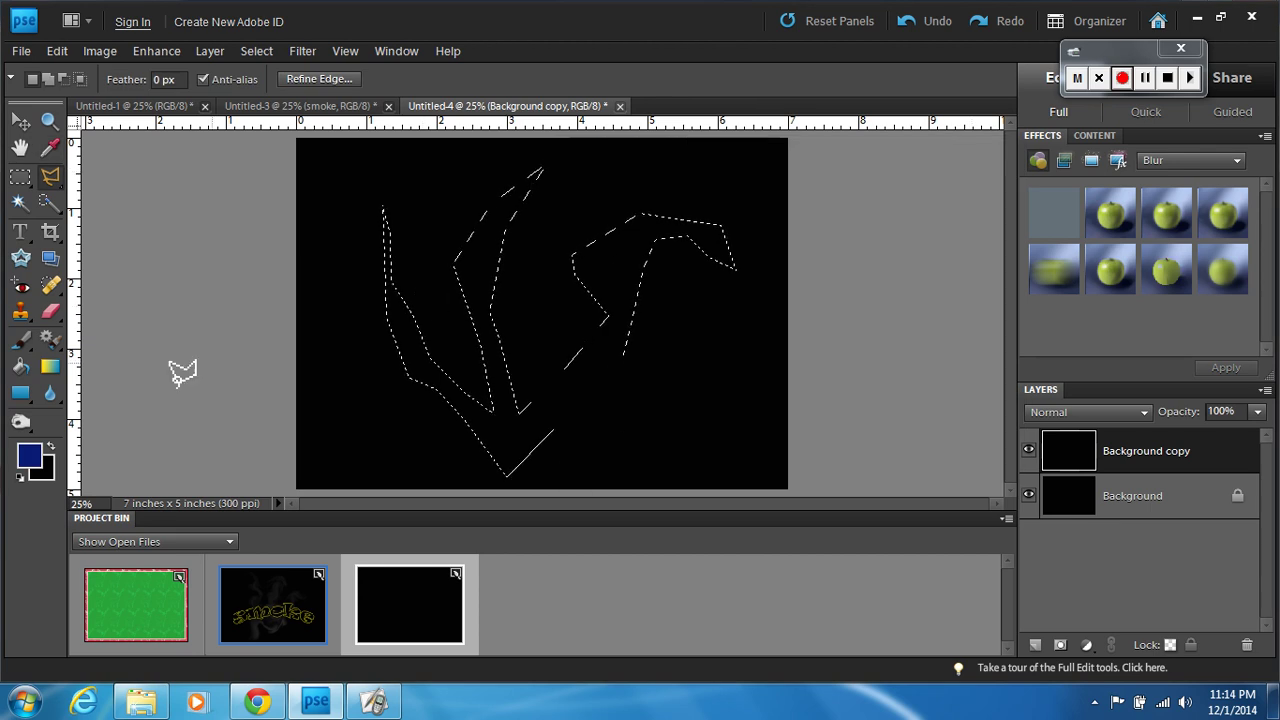
Fill the selected smoke shape with the dark blue foreground color using the Paint Bucket, and deselect it.
left_click(18, 368)
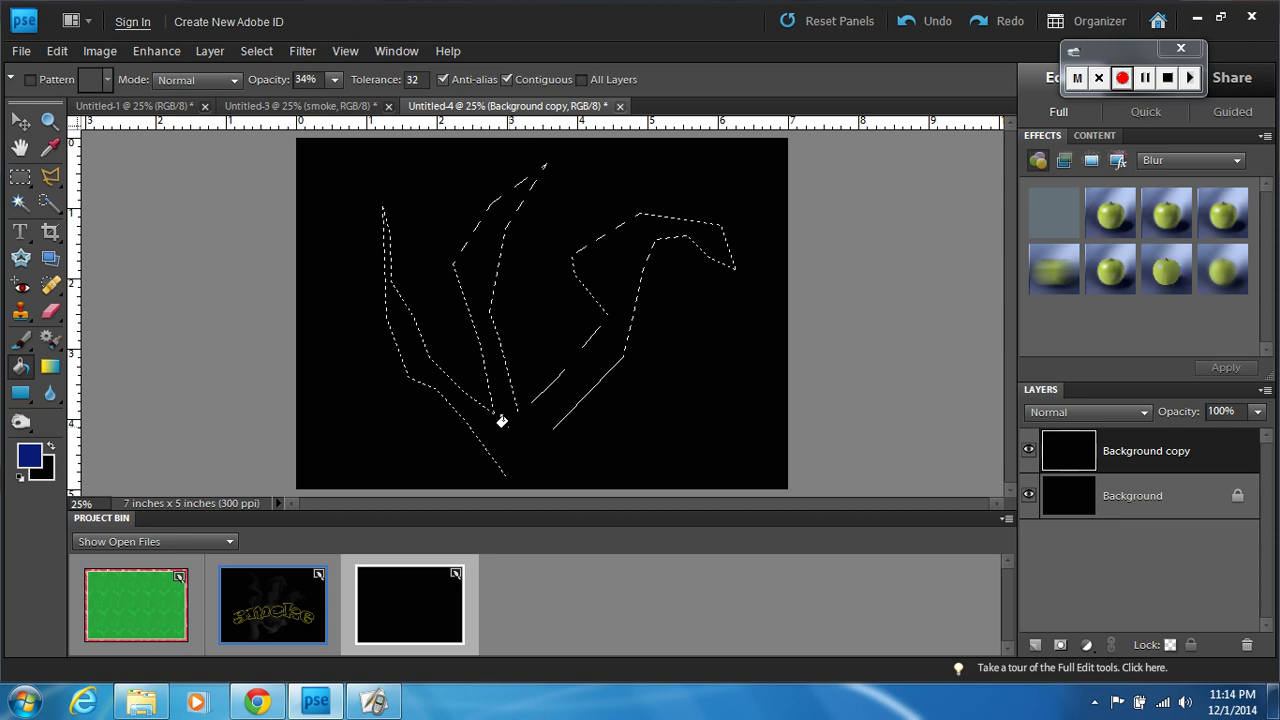
left_click(502, 422)
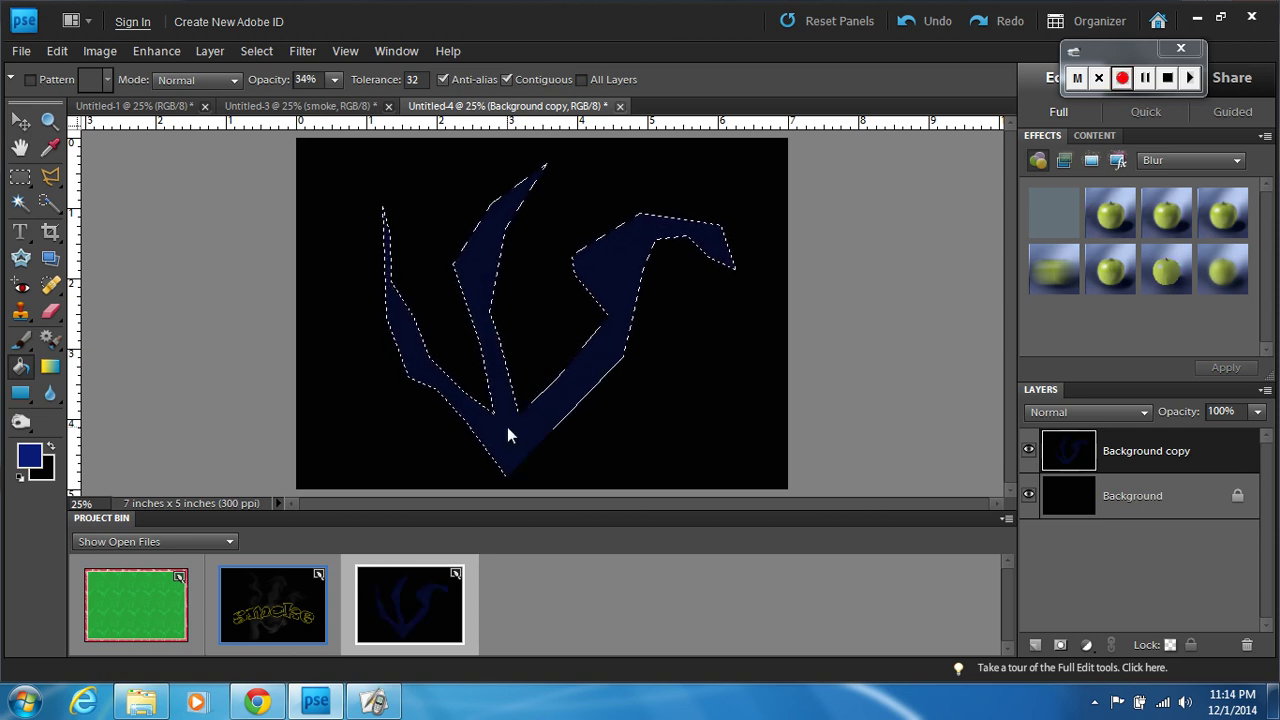
left_click(477, 397)
left_click(438, 365)
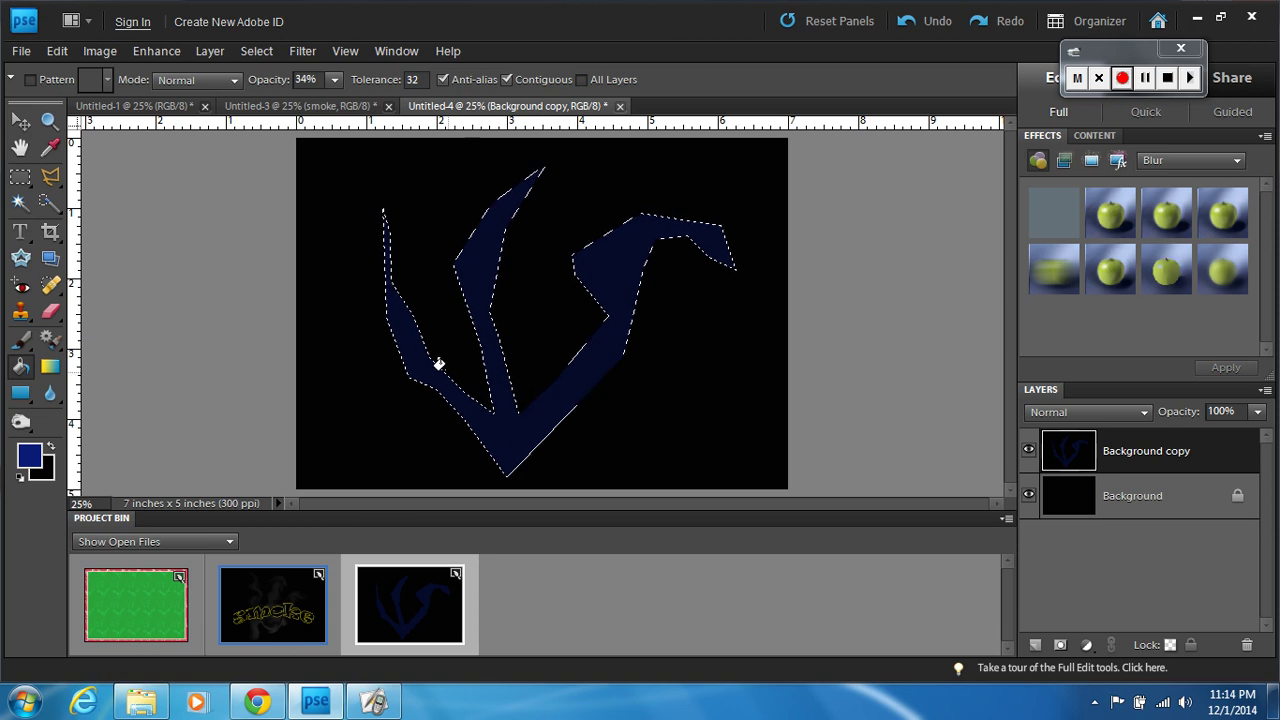
left_click(386, 216)
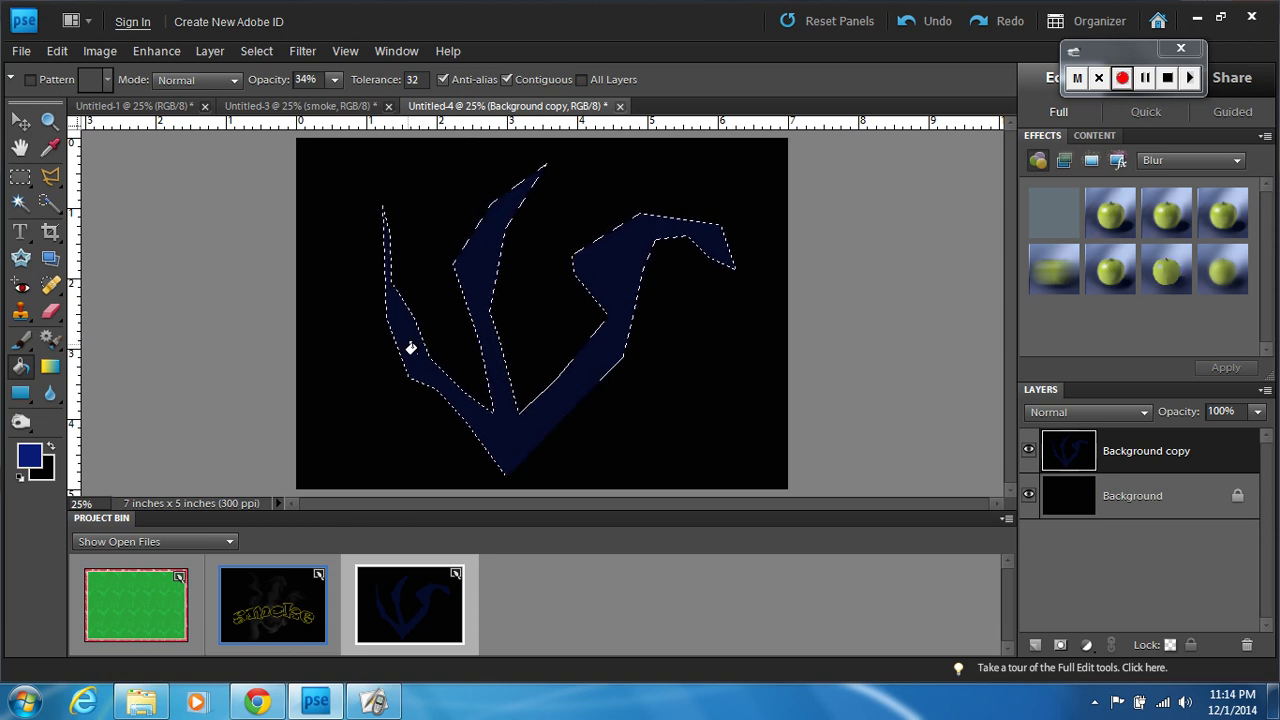
left_click(49, 180)
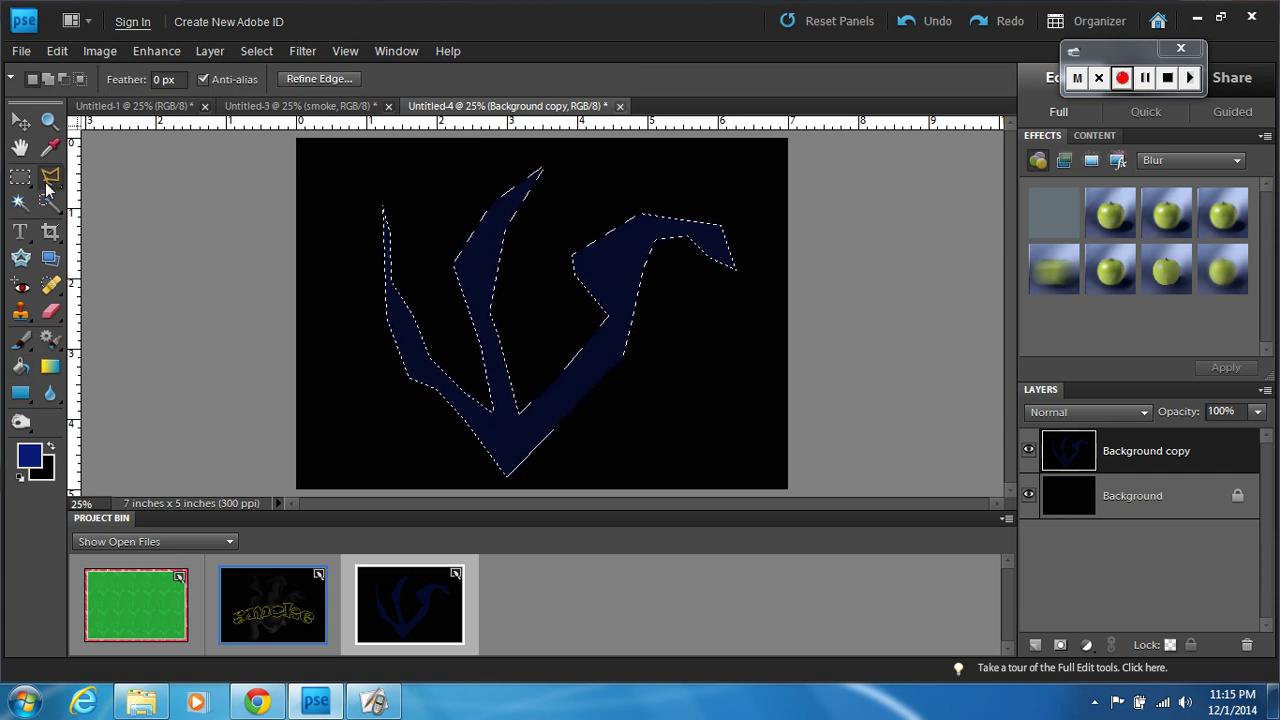
left_click(388, 291)
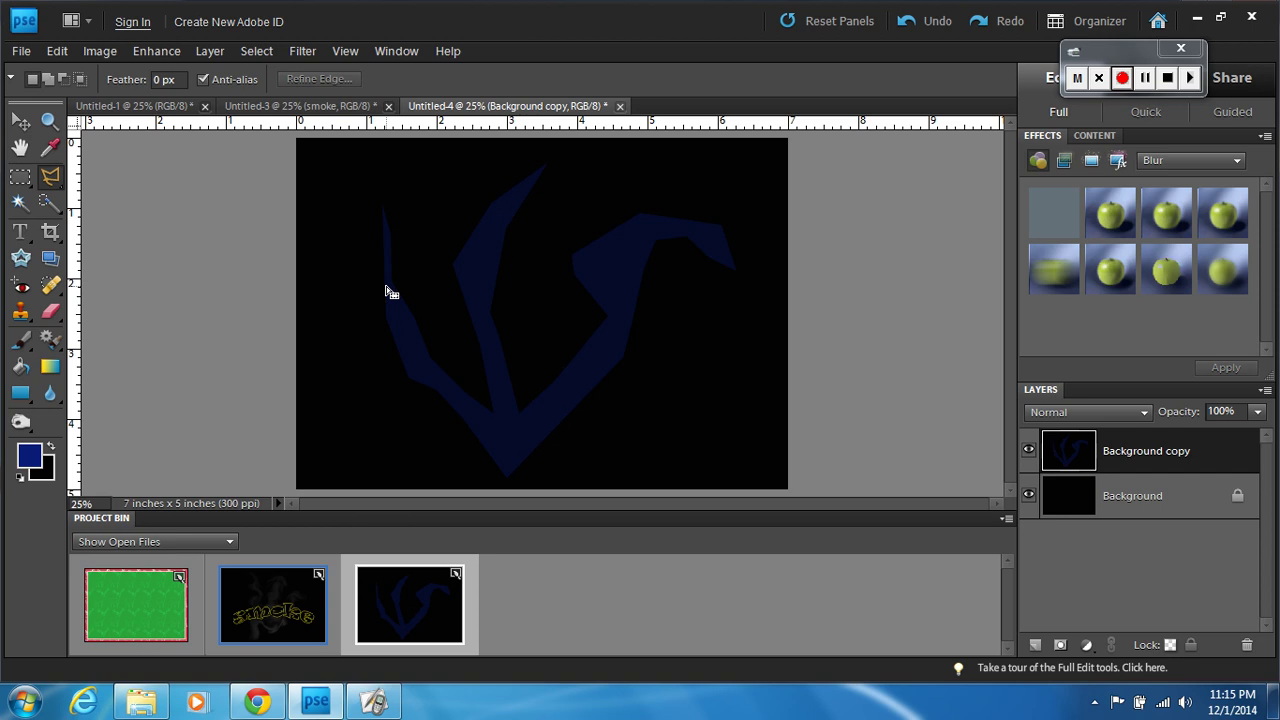
Lighten the edges of all three blue prongs with the Dodge Tool at 50 px, Highlights range and 100% exposure.
left_click(26, 426)
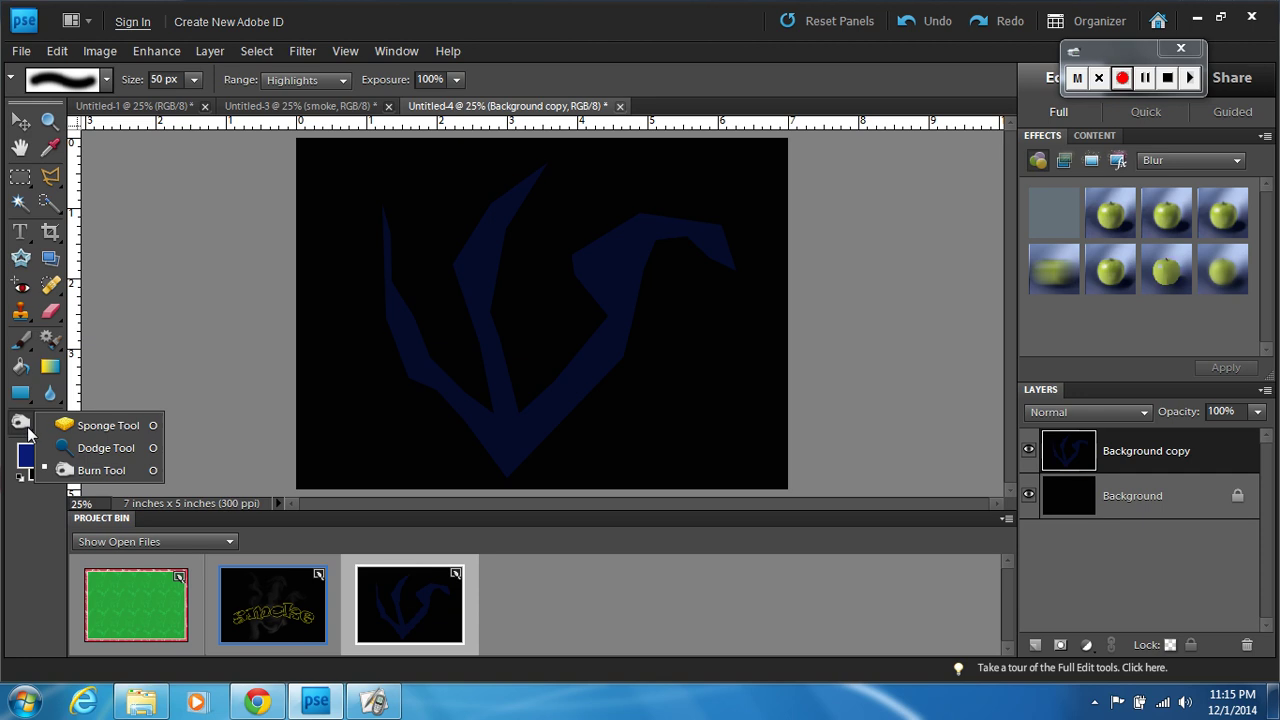
left_click(106, 447)
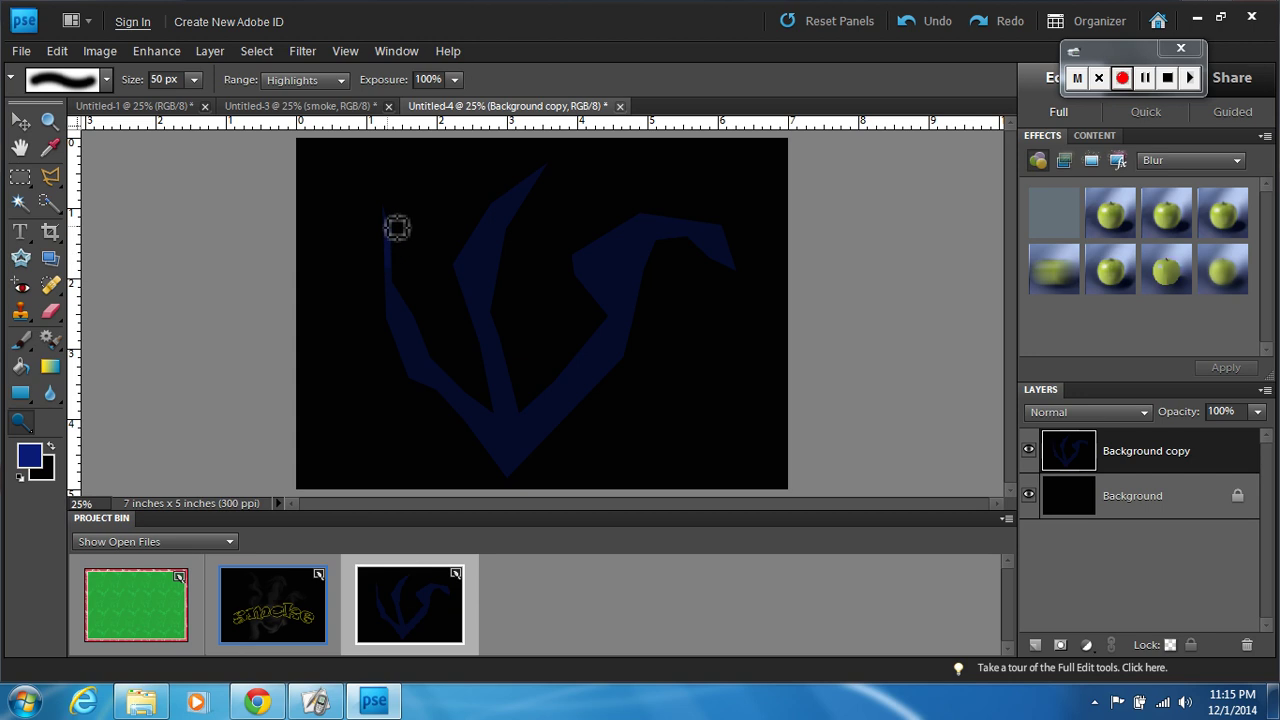
mouse_move(397, 223)
left_mouse_down()
mouse_move(394, 326)
mouse_move(403, 341)
mouse_move(393, 282)
mouse_move(421, 386)
mouse_move(401, 326)
mouse_move(409, 365)
mouse_move(418, 379)
mouse_move(415, 305)
mouse_move(434, 366)
mouse_move(502, 427)
mouse_move(450, 384)
mouse_move(431, 394)
mouse_move(518, 484)
mouse_move(499, 453)
mouse_move(519, 482)
mouse_move(586, 412)
mouse_move(654, 246)
mouse_move(686, 237)
mouse_move(737, 271)
mouse_move(726, 234)
mouse_move(646, 226)
mouse_move(586, 283)
mouse_move(617, 334)
mouse_move(526, 422)
mouse_move(495, 302)
mouse_move(523, 214)
mouse_move(549, 189)
mouse_move(497, 211)
mouse_move(468, 273)
mouse_move(506, 421)
mouse_move(500, 263)
mouse_move(515, 227)
mouse_move(500, 283)
mouse_move(631, 300)
mouse_move(655, 235)
left_mouse_up()
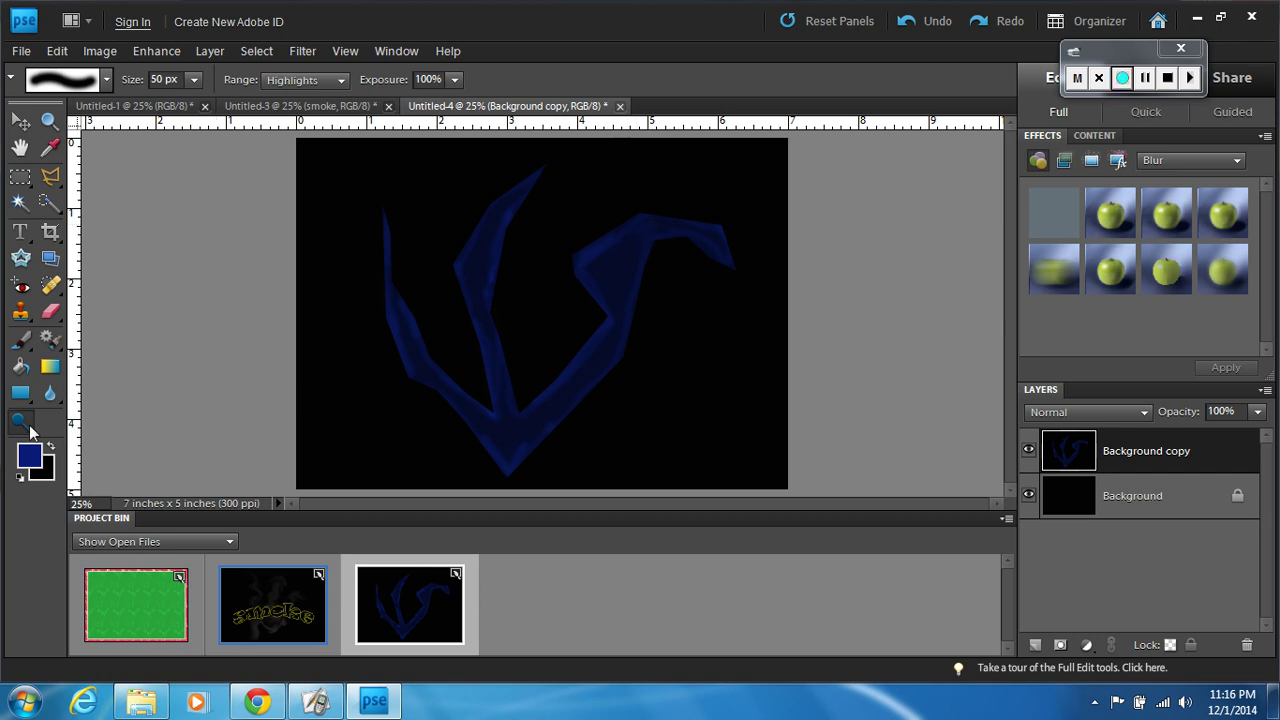
Darken the centers of all three blue prongs with the Burn Tool at 50 px, Highlights range and 100% exposure.
left_click(29, 429)
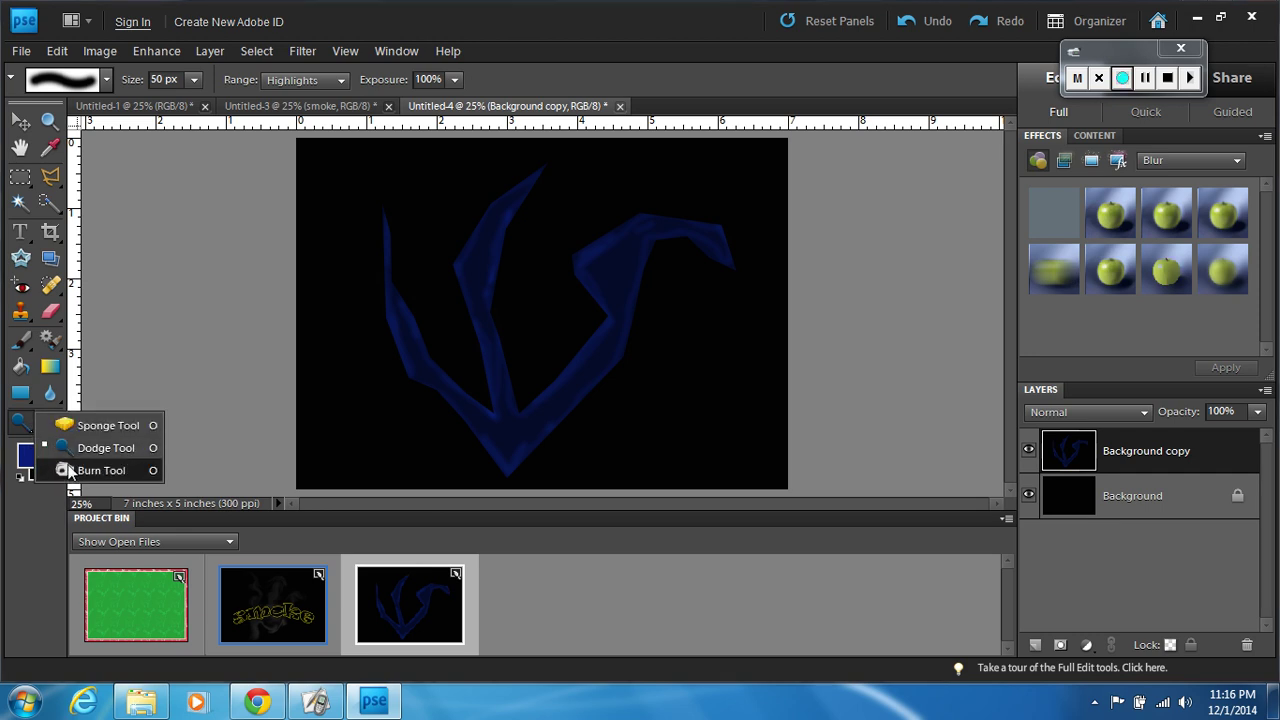
left_click(70, 471)
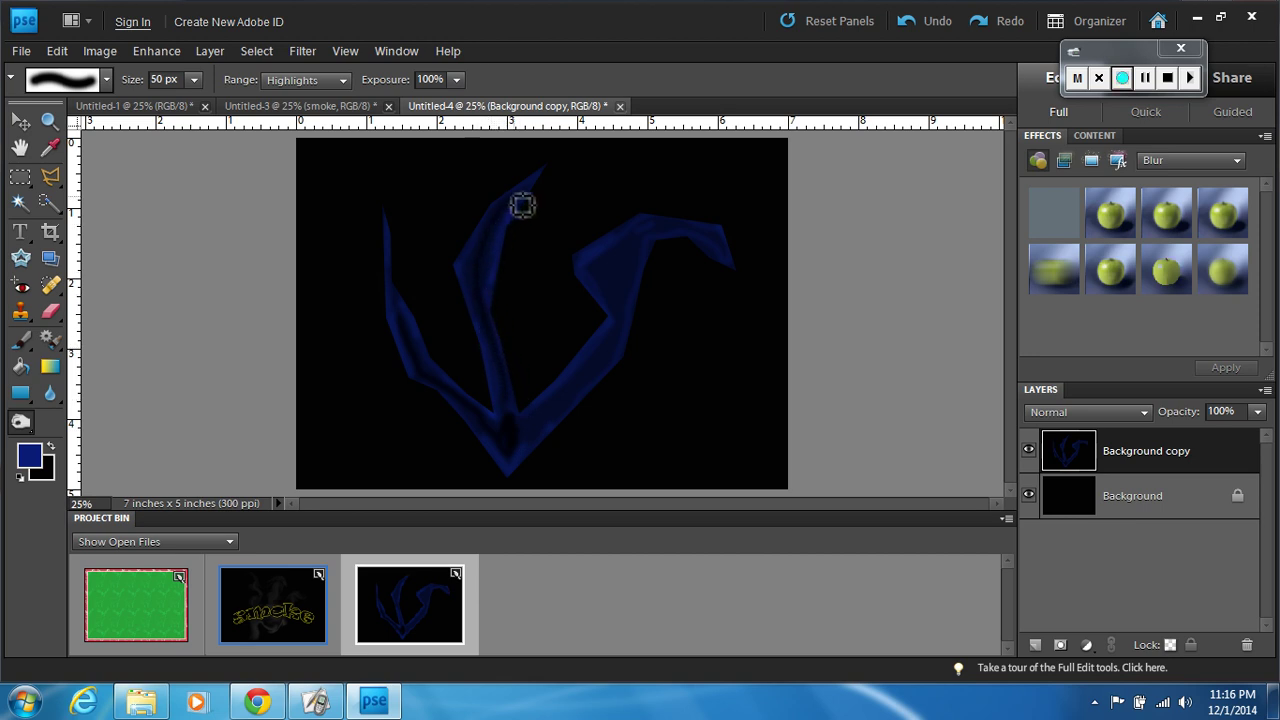
mouse_move(615, 277)
left_mouse_down()
mouse_move(623, 300)
mouse_move(640, 263)
mouse_move(622, 309)
mouse_move(626, 274)
mouse_move(606, 286)
mouse_move(683, 231)
mouse_move(634, 300)
mouse_move(625, 341)
mouse_move(529, 441)
mouse_move(621, 345)
mouse_move(635, 254)
left_mouse_up()
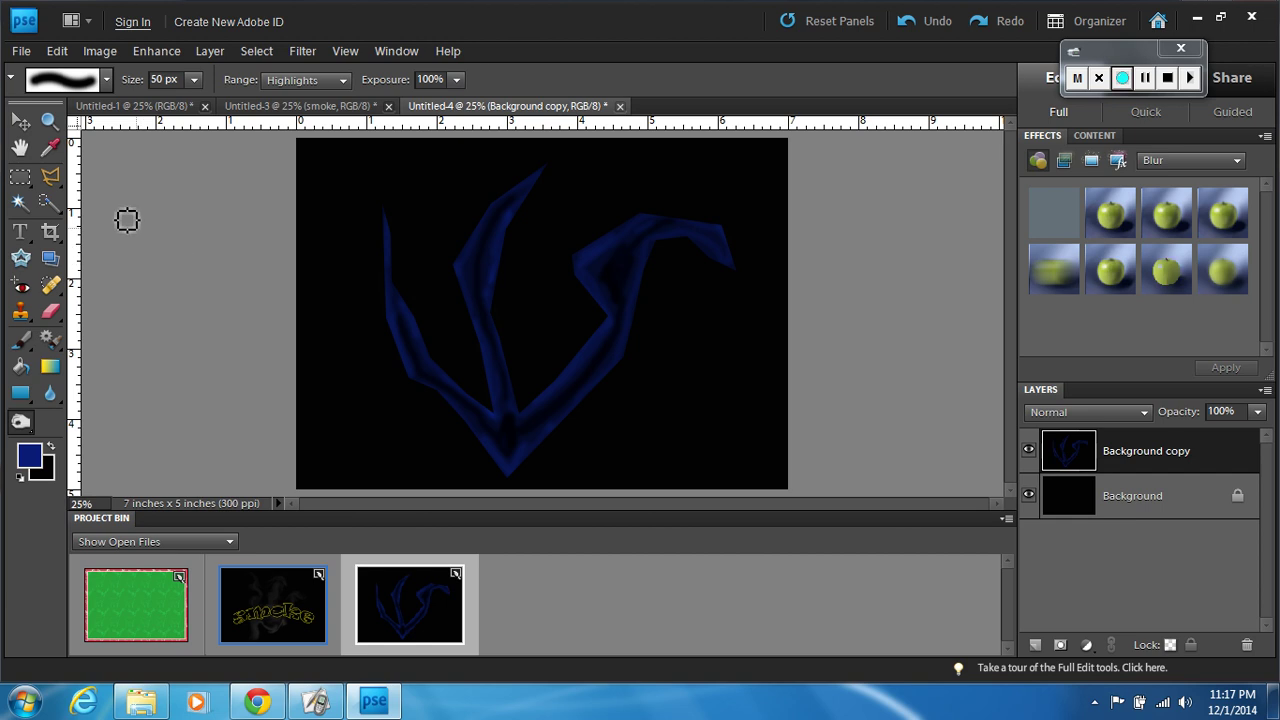
left_click(22, 123)
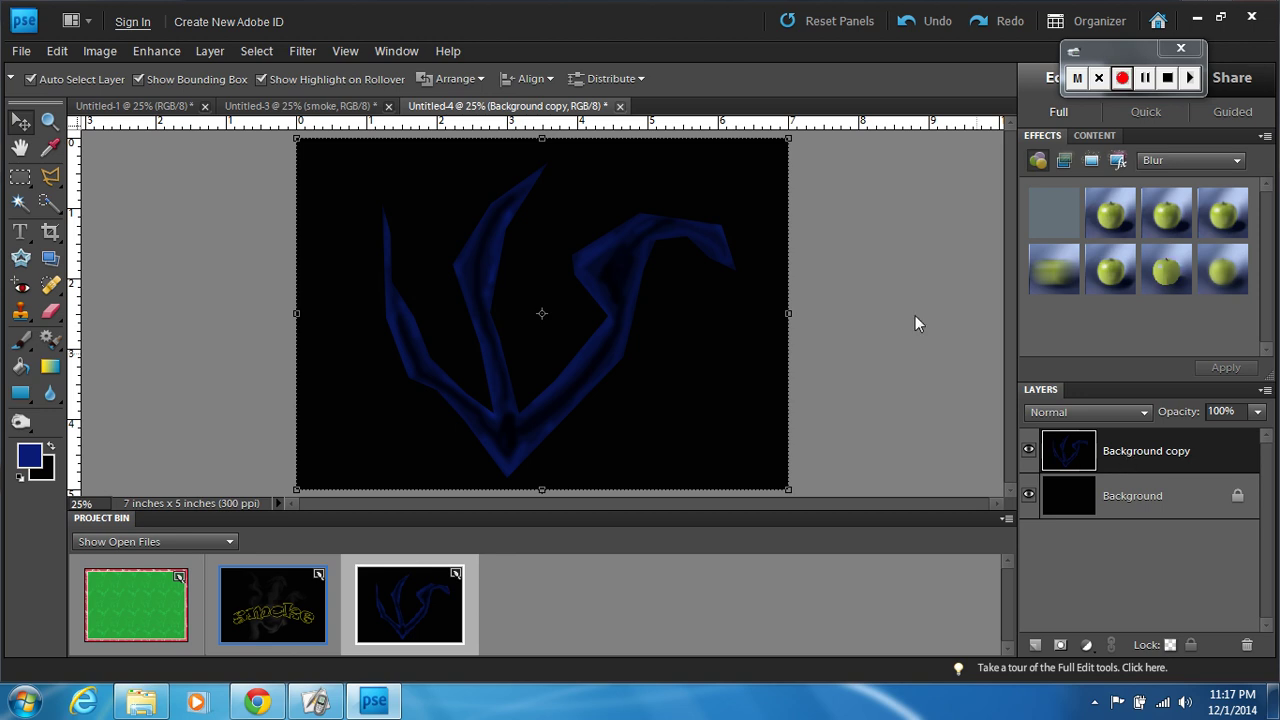
left_click(303, 51)
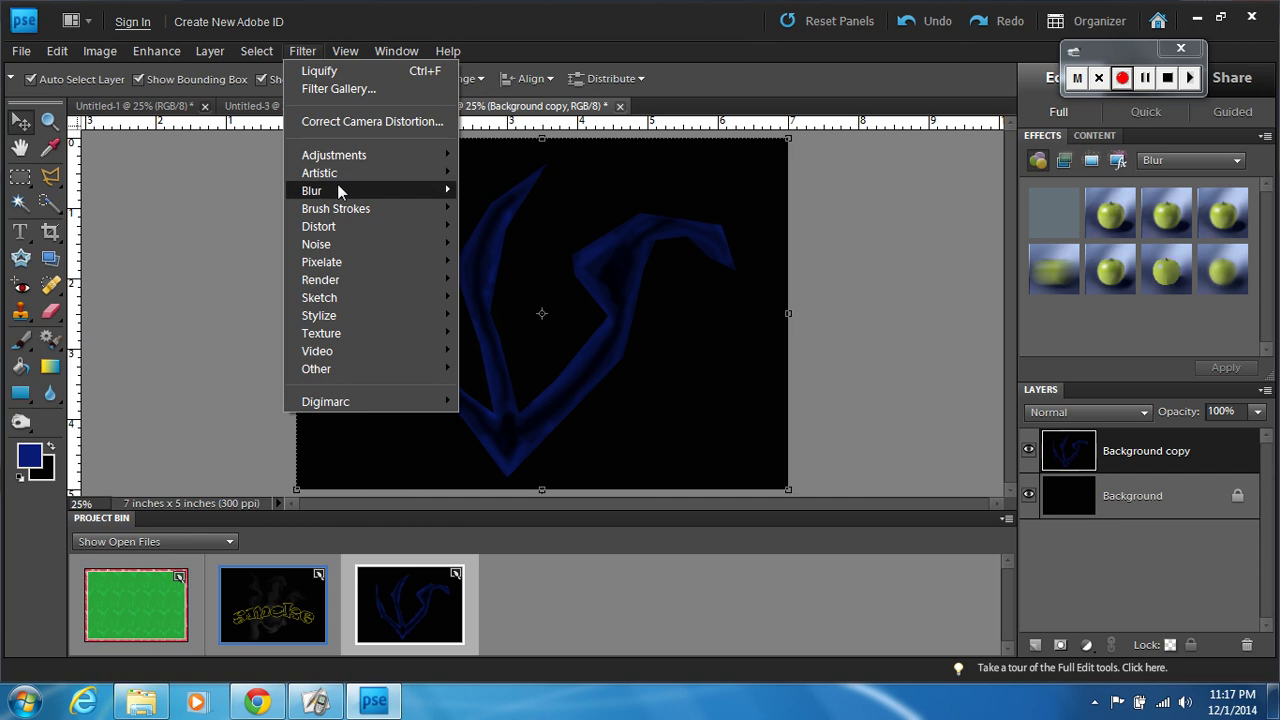
mouse_move(337, 185)
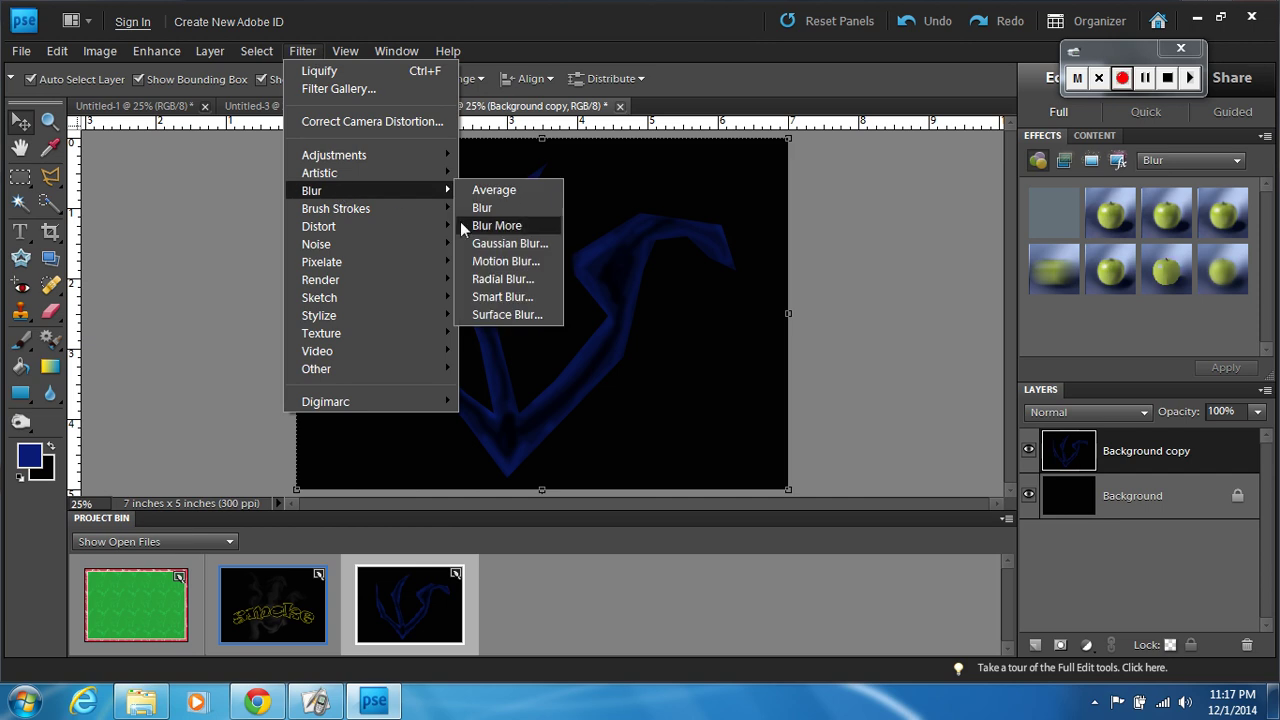
left_click(509, 278)
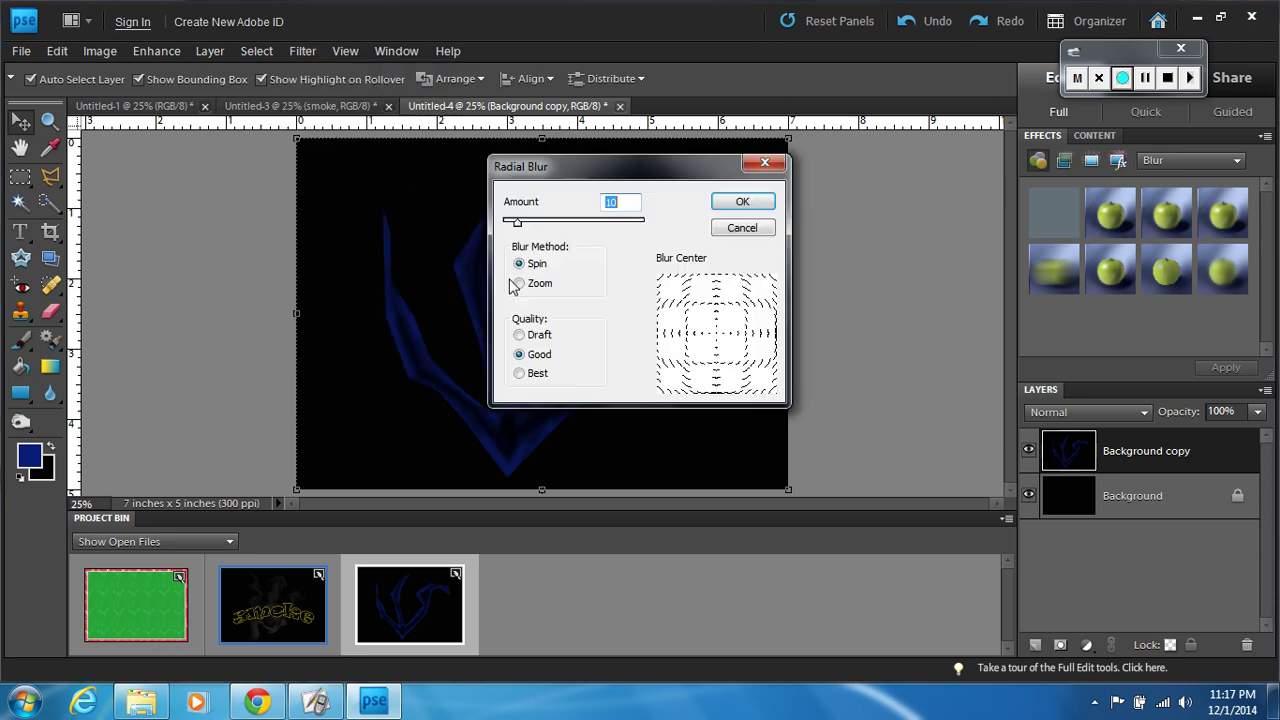
left_click(743, 228)
Apply a Motion Blur at 0° to the blue smoke layer, with the blur distance shortened so the prongs stay distinct.
left_click(302, 51)
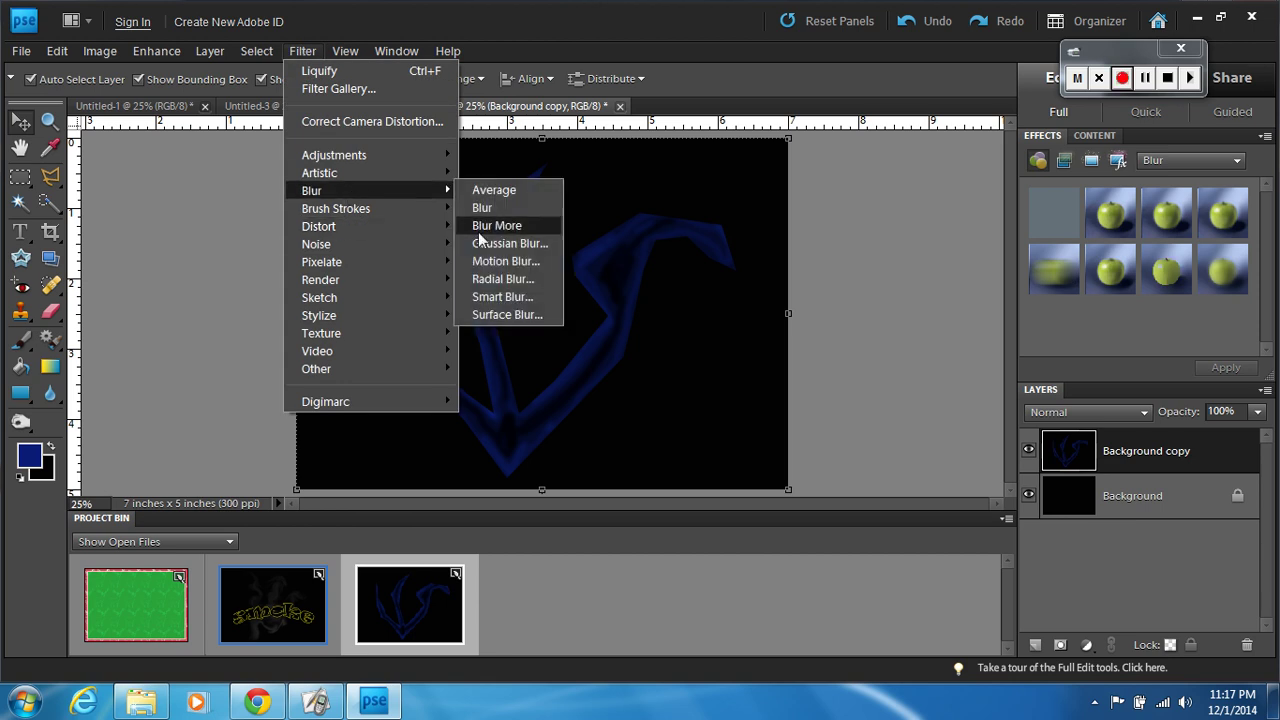
left_click(506, 262)
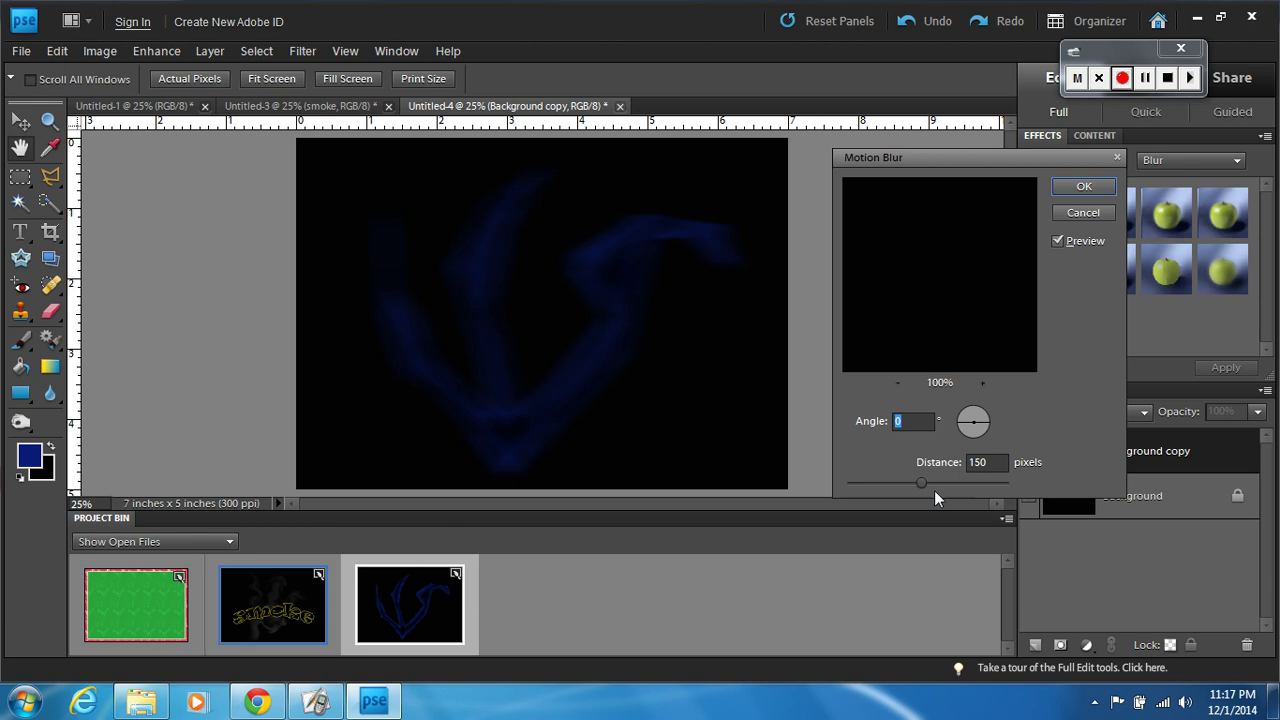
mouse_move(925, 484)
left_mouse_down()
mouse_move(881, 488)
mouse_move(921, 482)
mouse_move(903, 486)
left_mouse_up()
left_click(1068, 188)
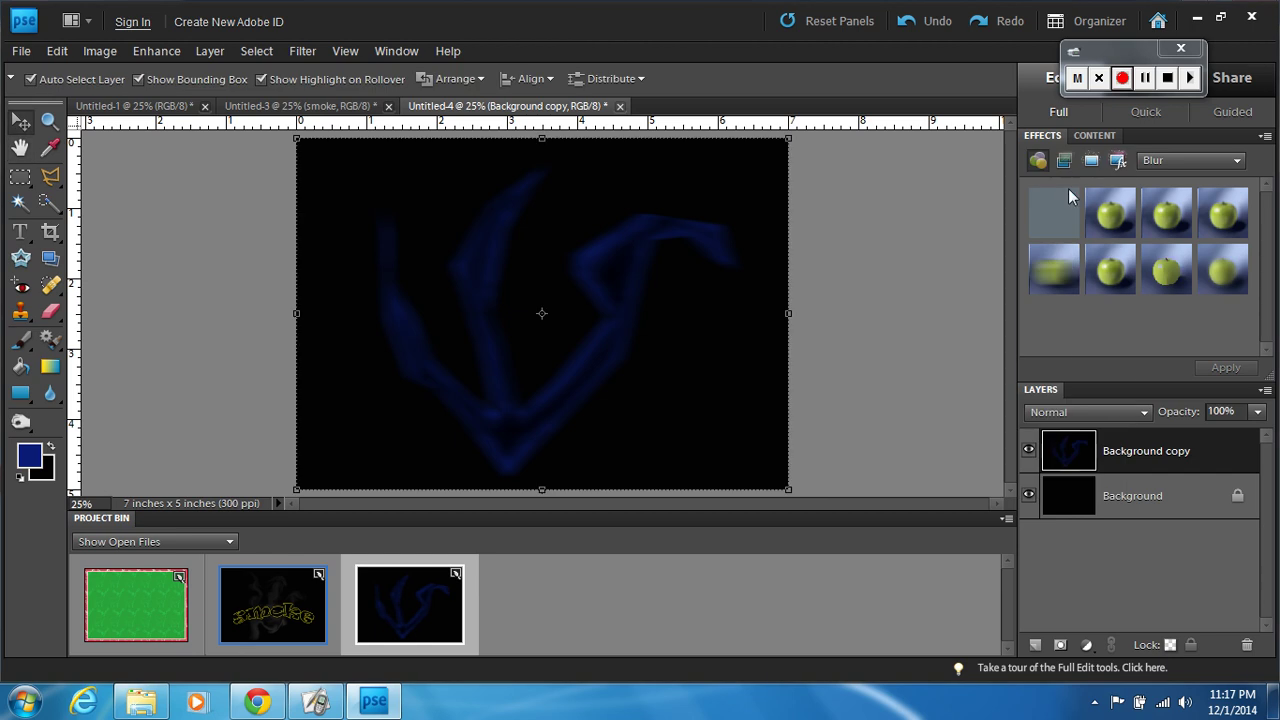
Soften the blue smoke layer further with a Gaussian Blur, using a radius slightly above 9.7 pixels.
left_click(300, 51)
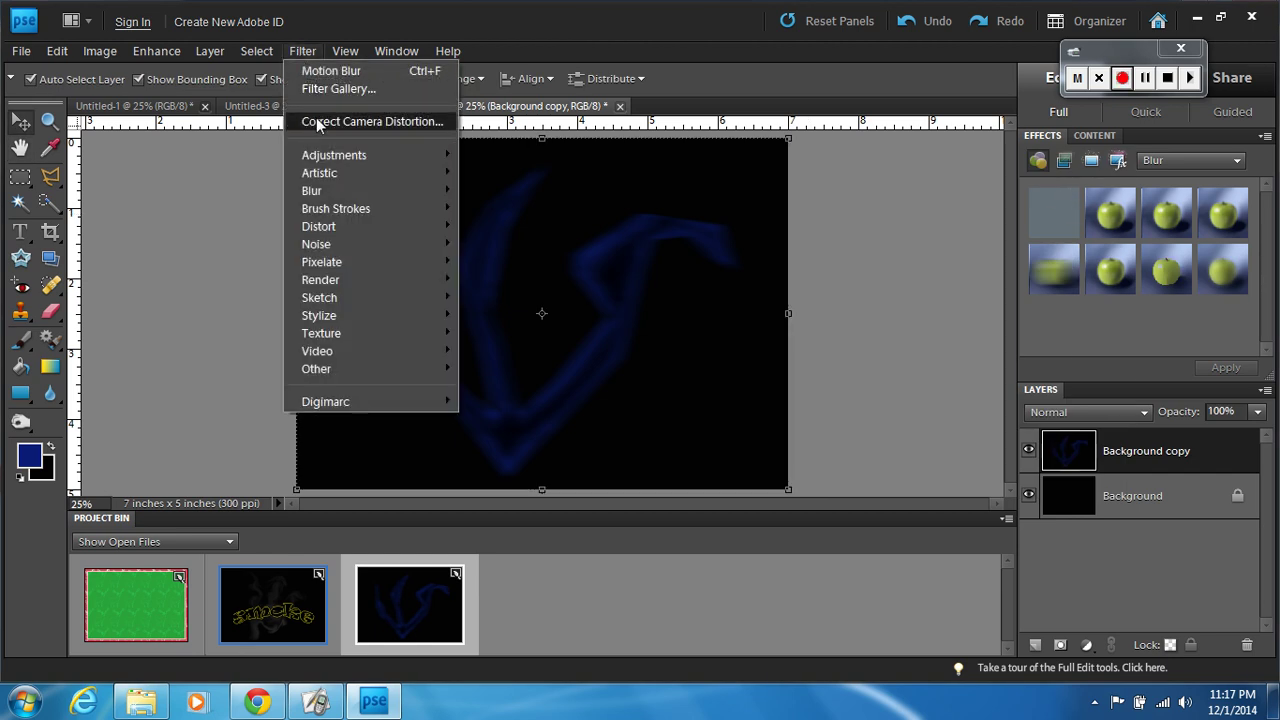
mouse_move(326, 188)
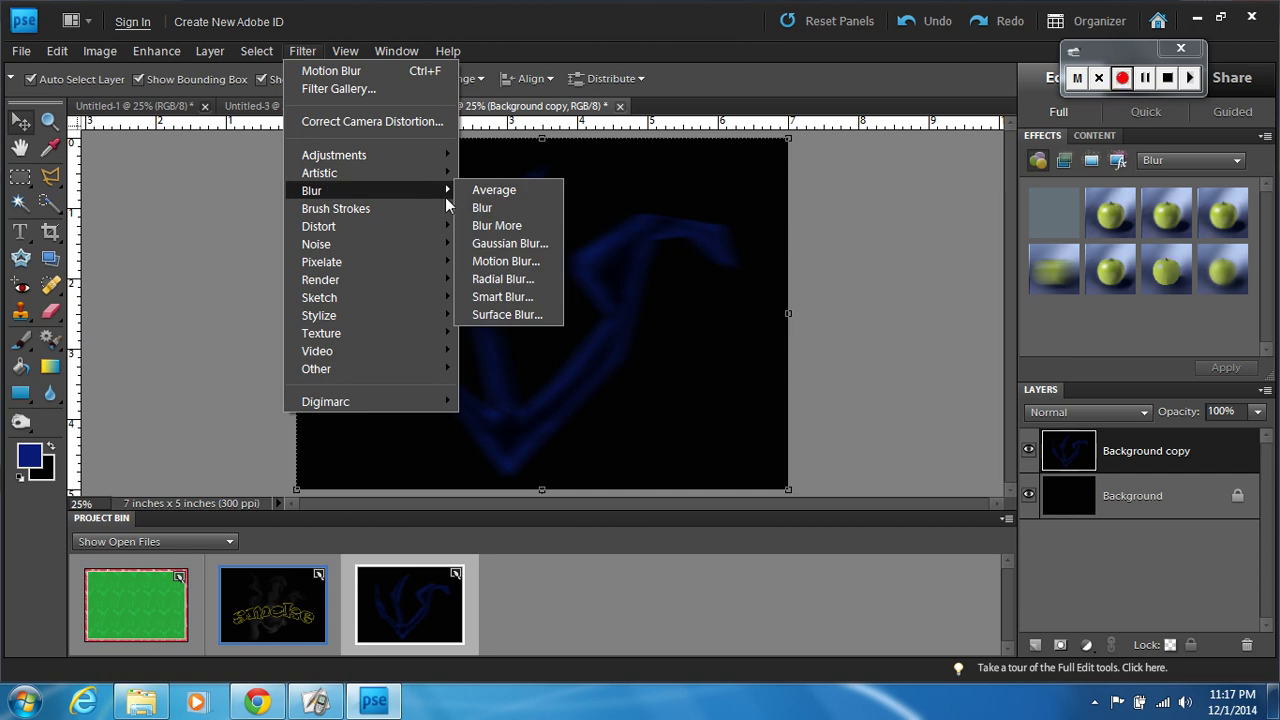
left_click(503, 246)
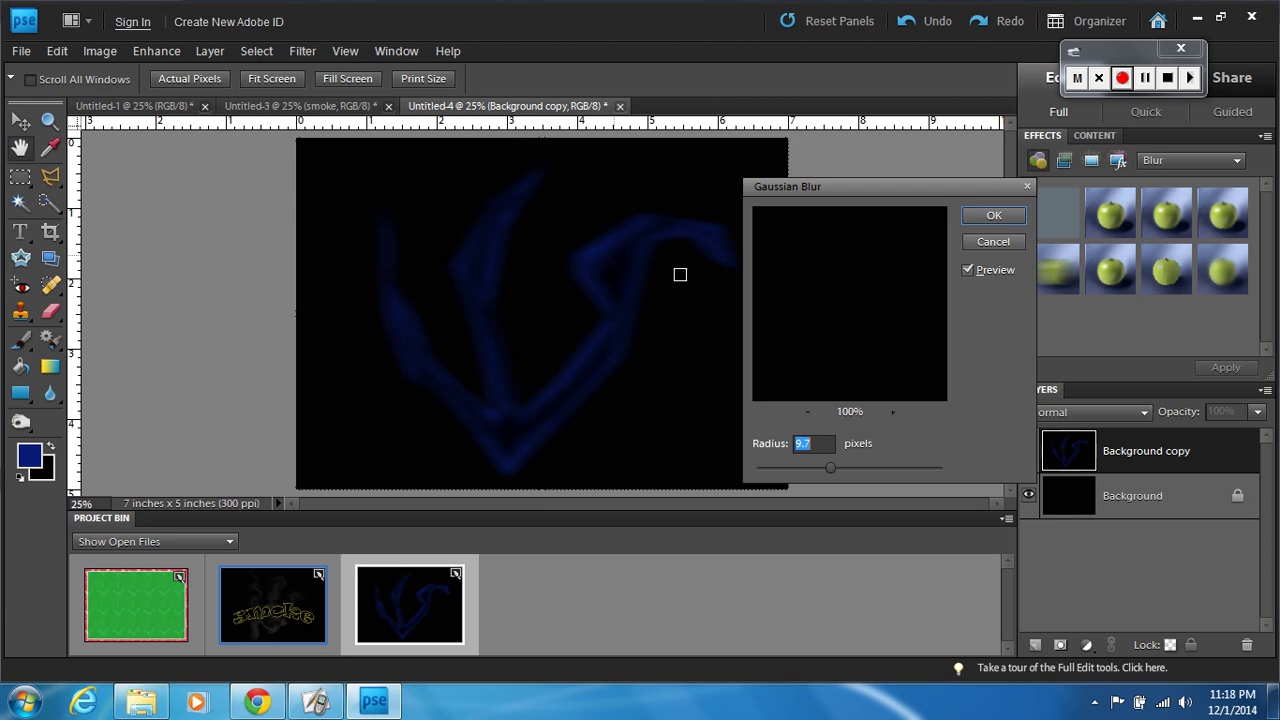
mouse_move(831, 469)
left_mouse_down()
mouse_move(875, 467)
mouse_move(850, 466)
left_mouse_up()
left_click(981, 216)
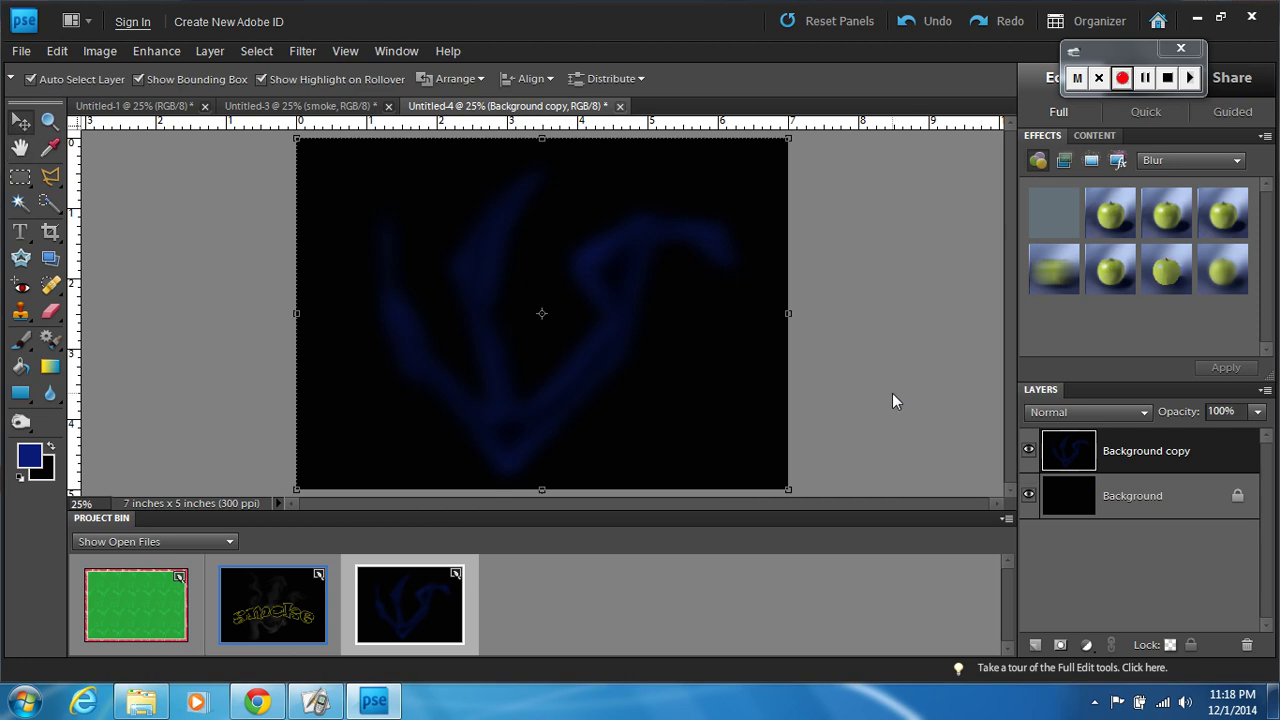
Apply the Wave distortion to the Background layer with 5 generators, Sine type, wavelength 10 to 120, amplitude 5 to 35 and 100% scale.
key("alt+bracketleft")
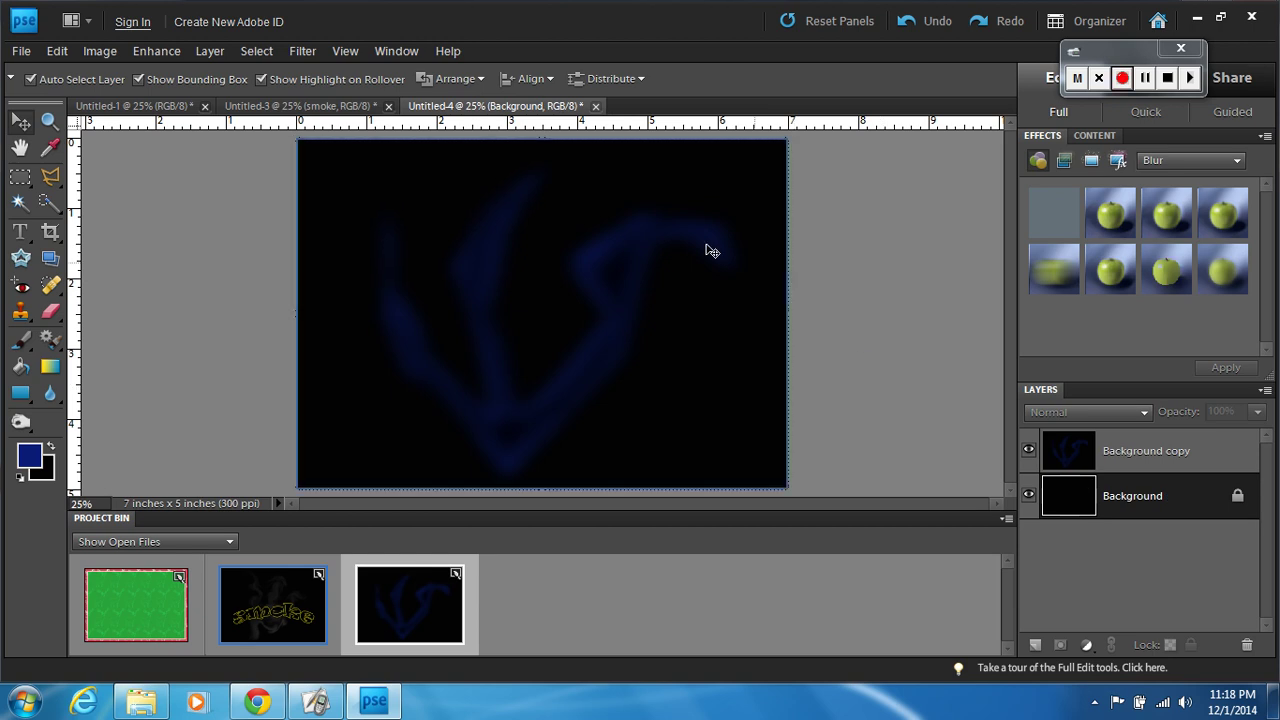
left_click(303, 52)
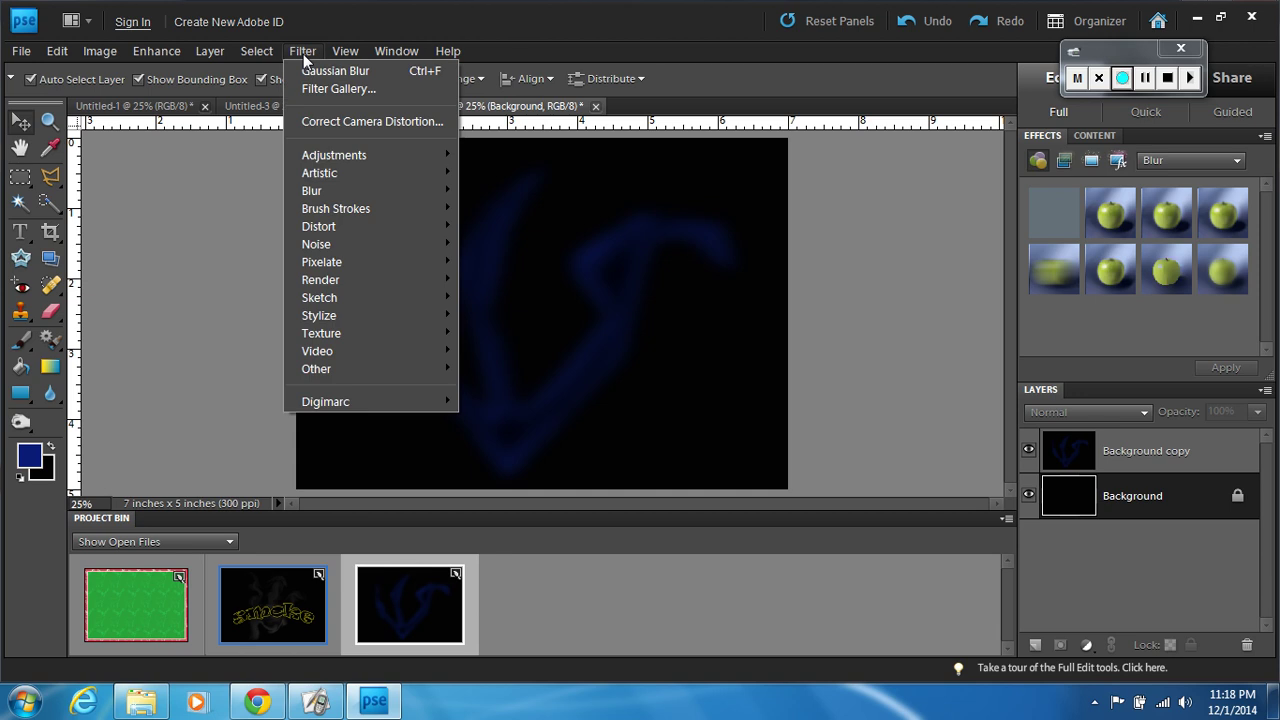
mouse_move(335, 192)
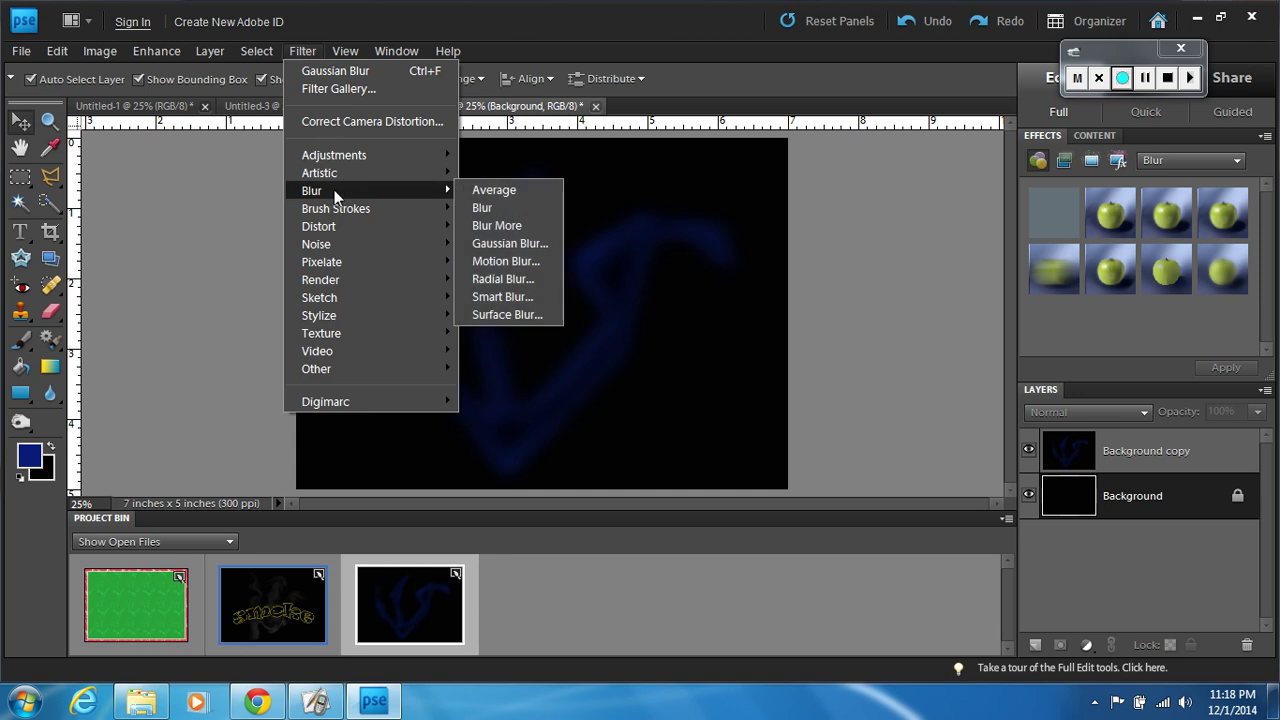
mouse_move(341, 226)
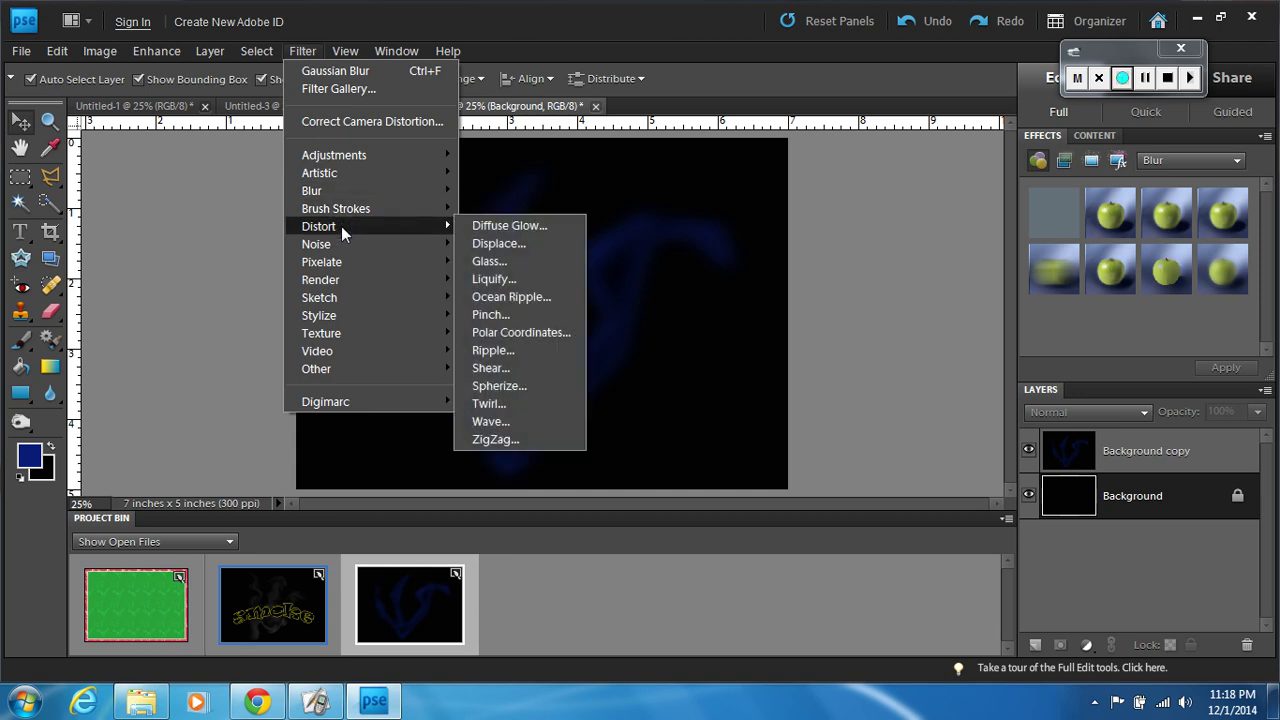
left_click(490, 421)
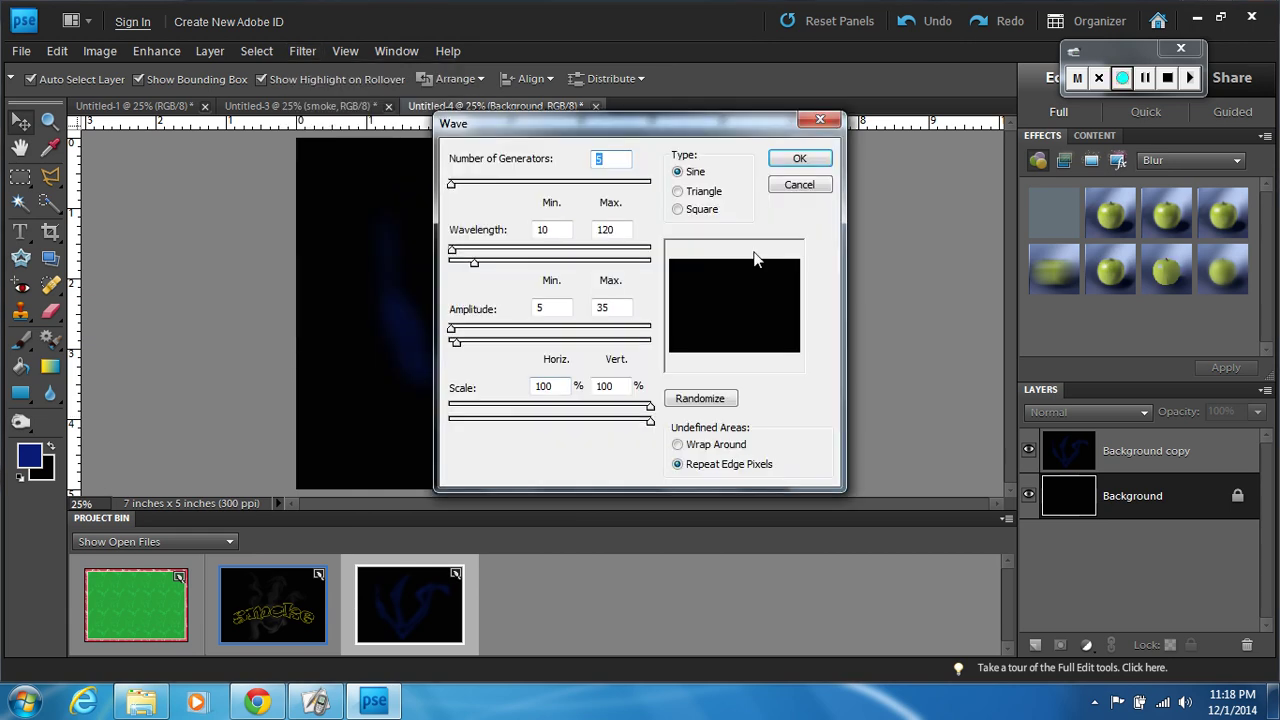
left_click_drag(682, 129, 977, 155)
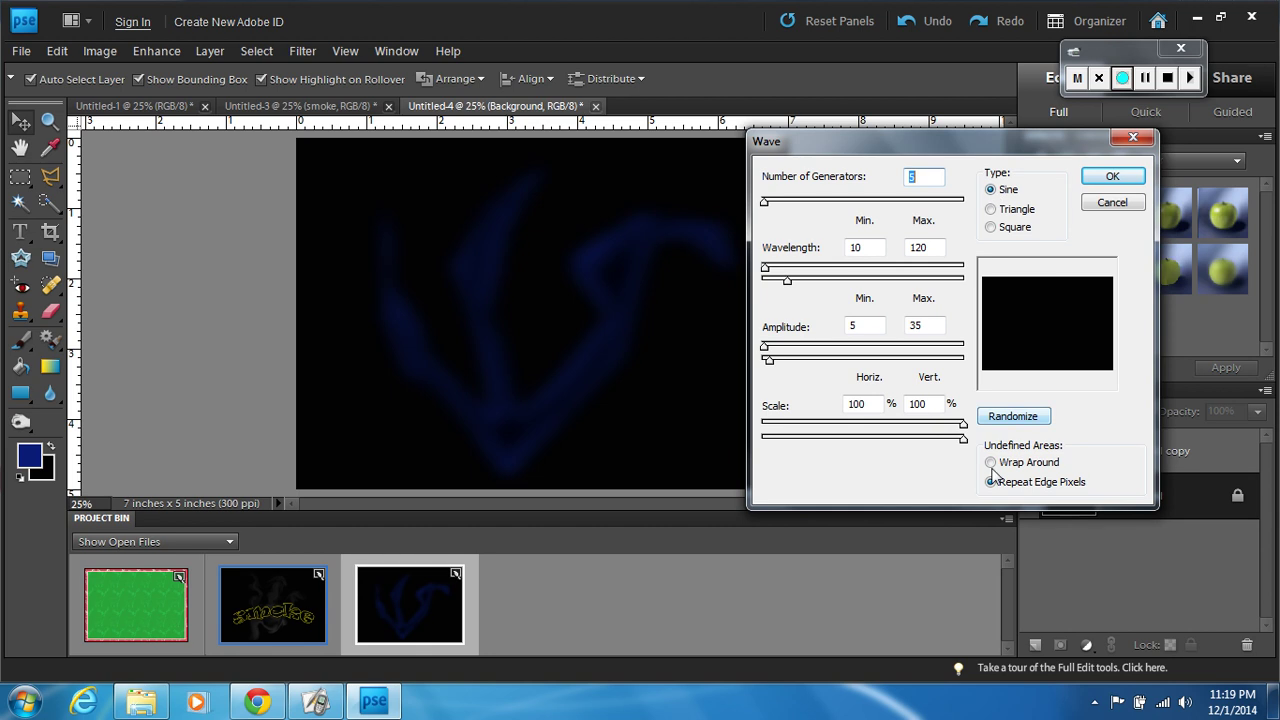
left_click(1100, 180)
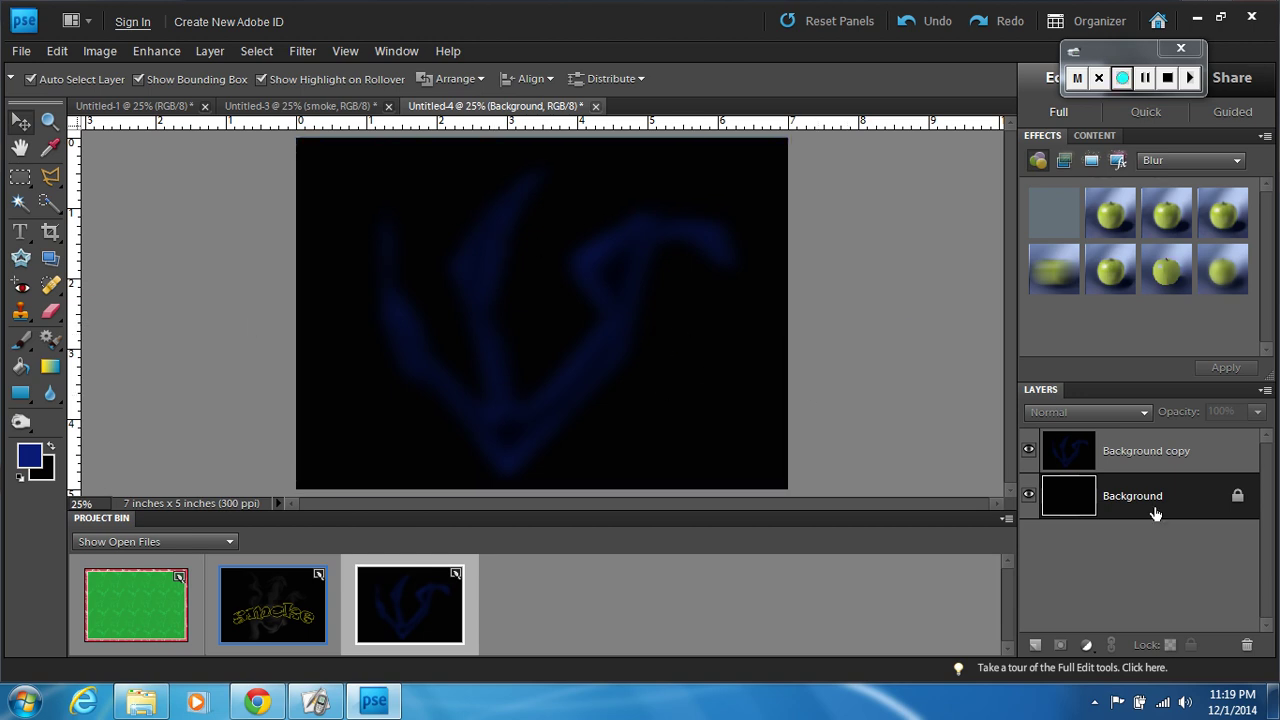
Repeat the Wave filter with the same settings on the Background copy layer that holds the smoke shape.
left_click(1173, 453)
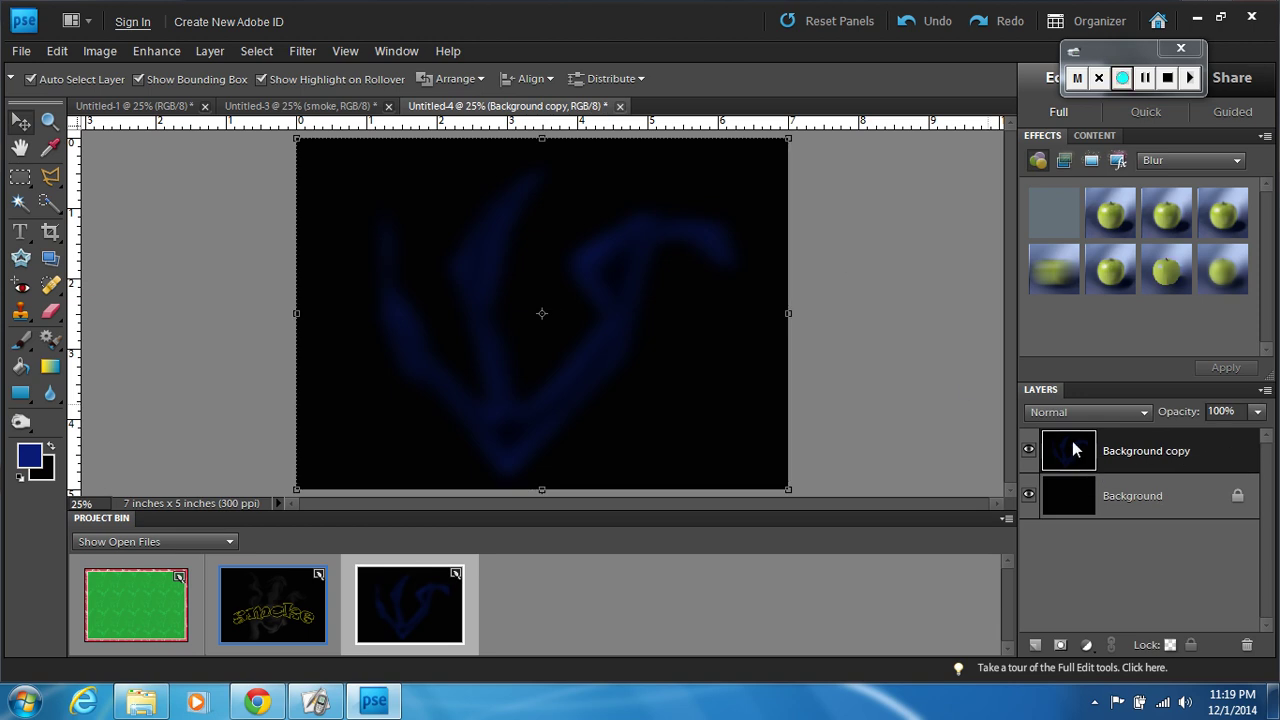
left_click(1135, 492)
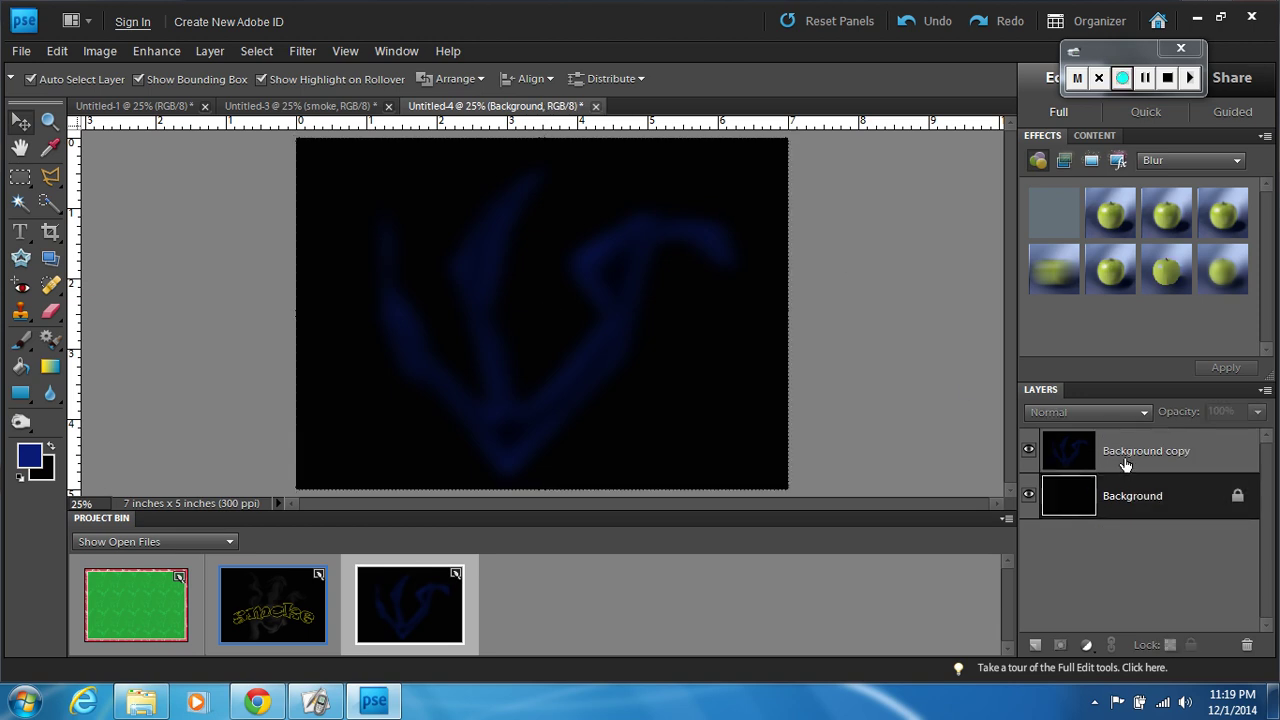
left_click(1125, 463)
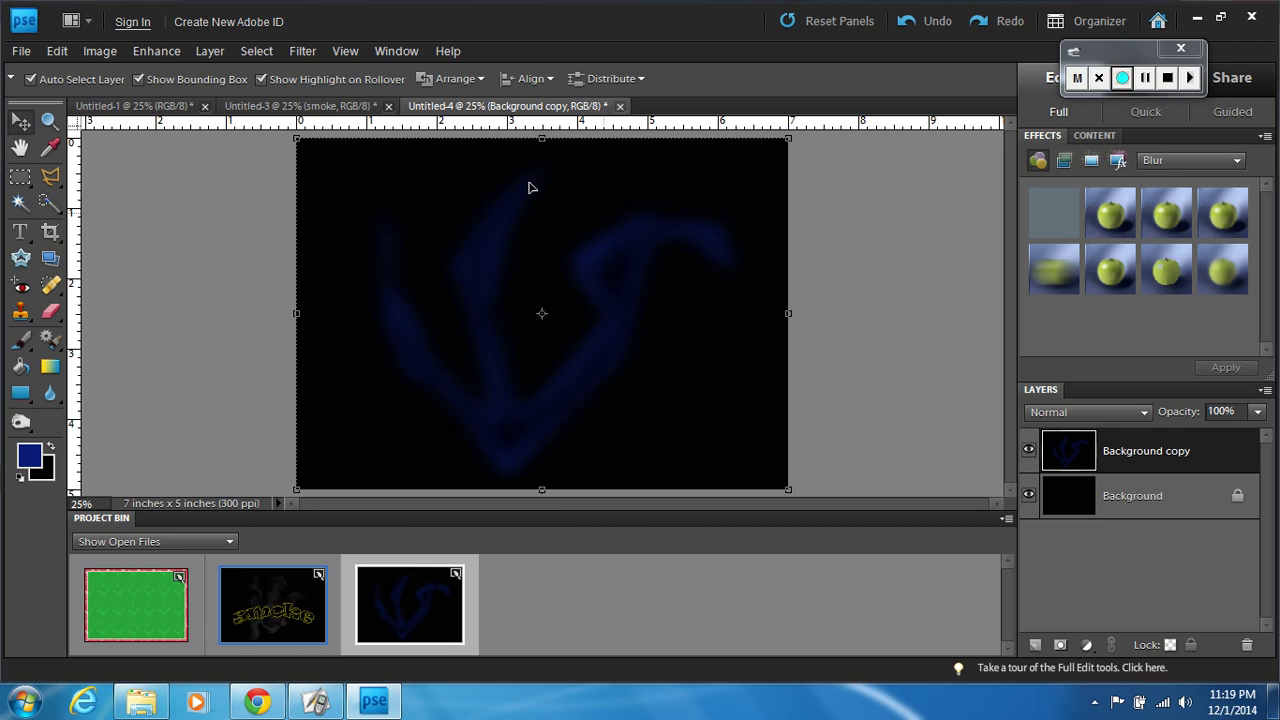
left_click(308, 56)
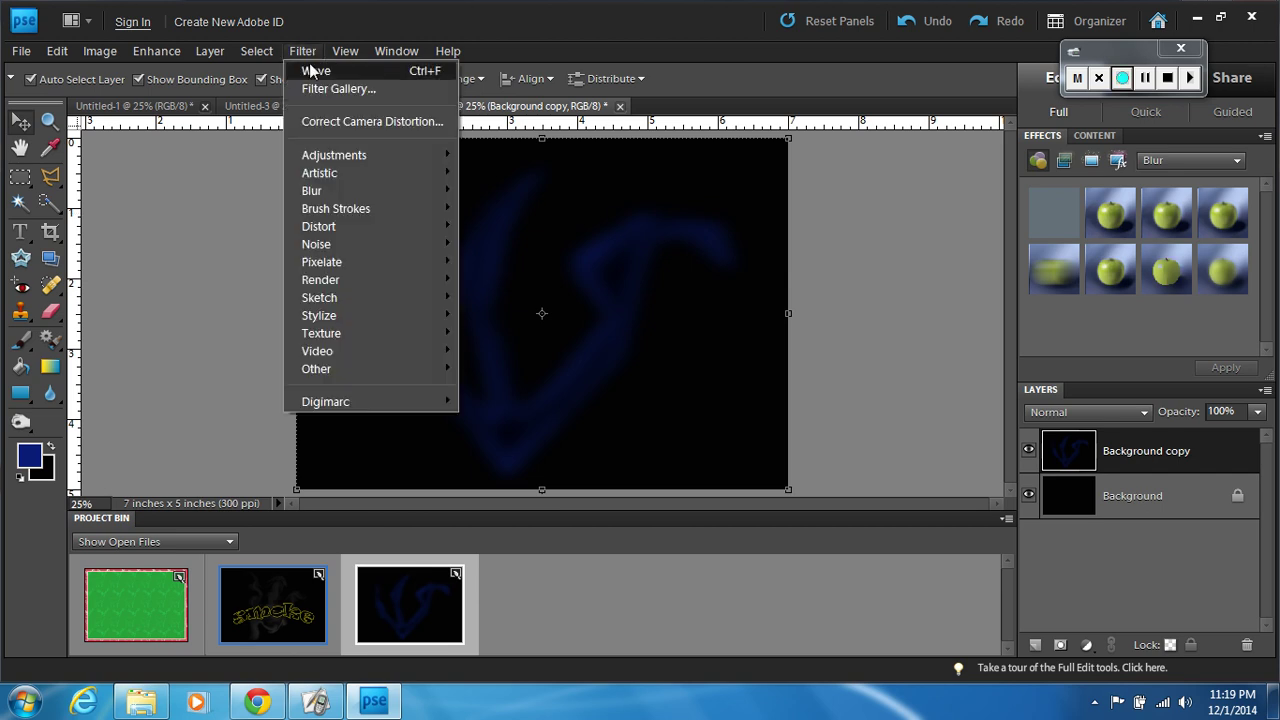
left_click(315, 69)
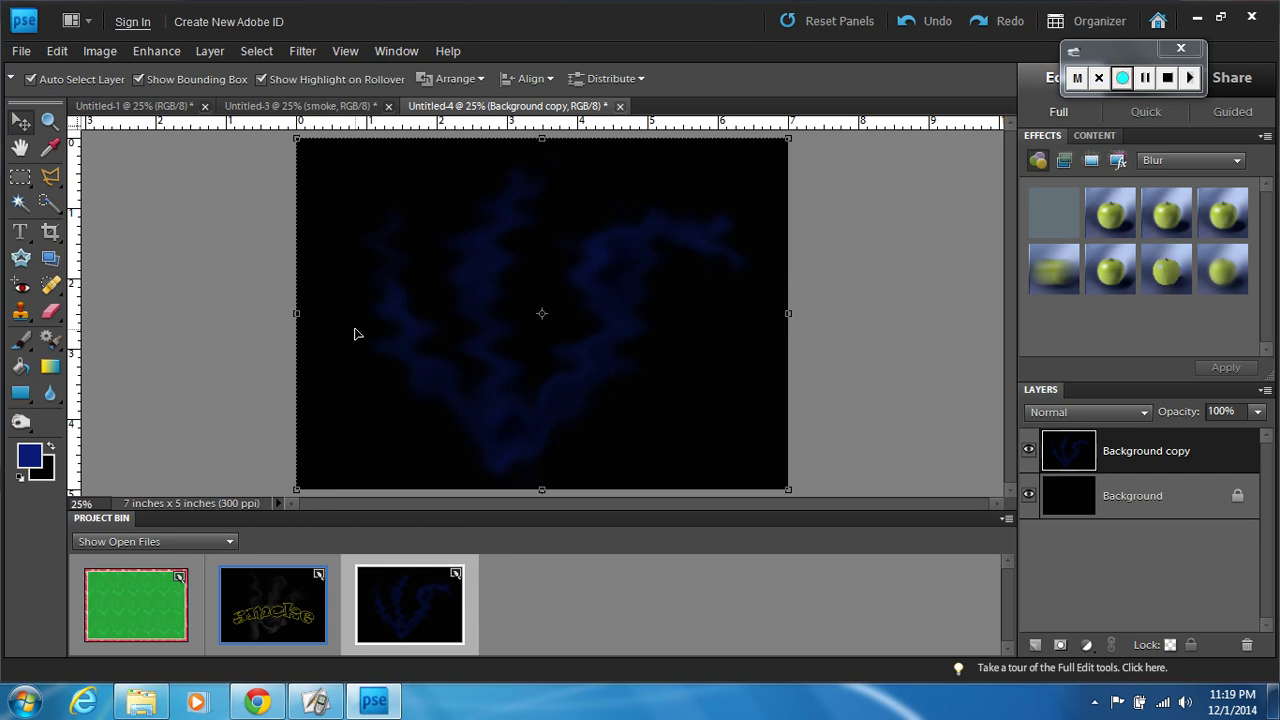
key("alt+bracketleft")
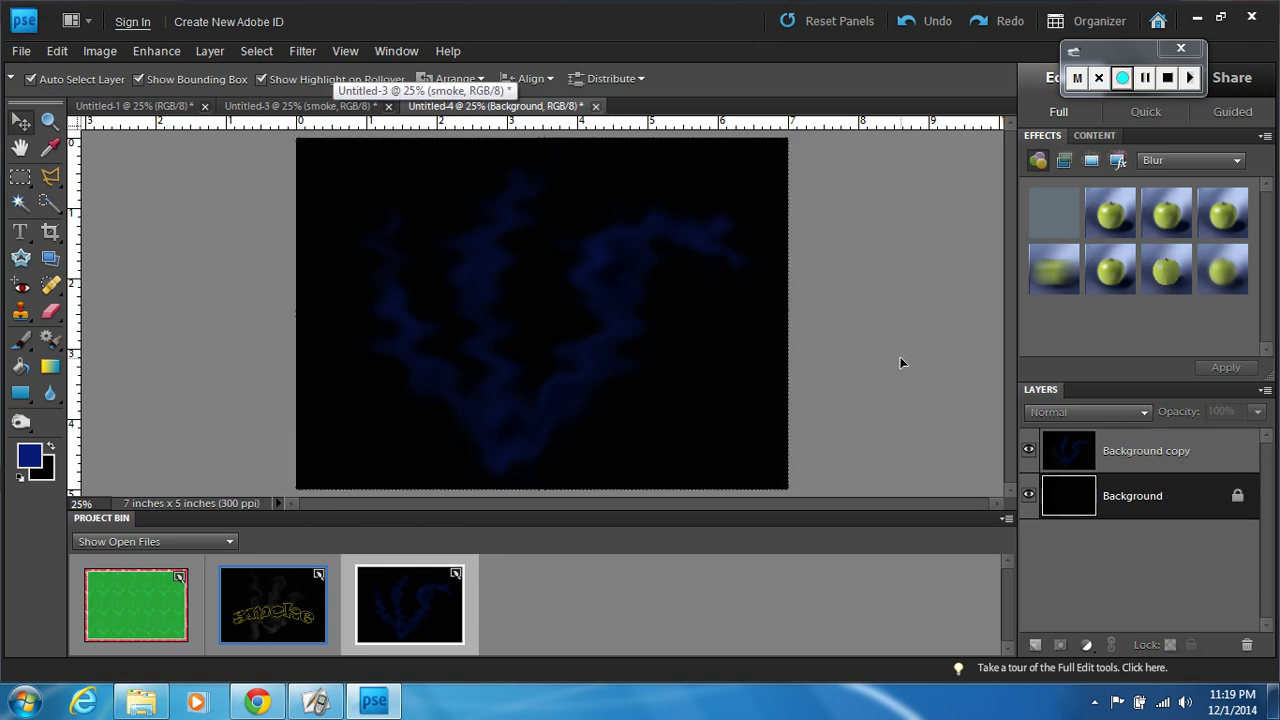
left_click(1122, 462)
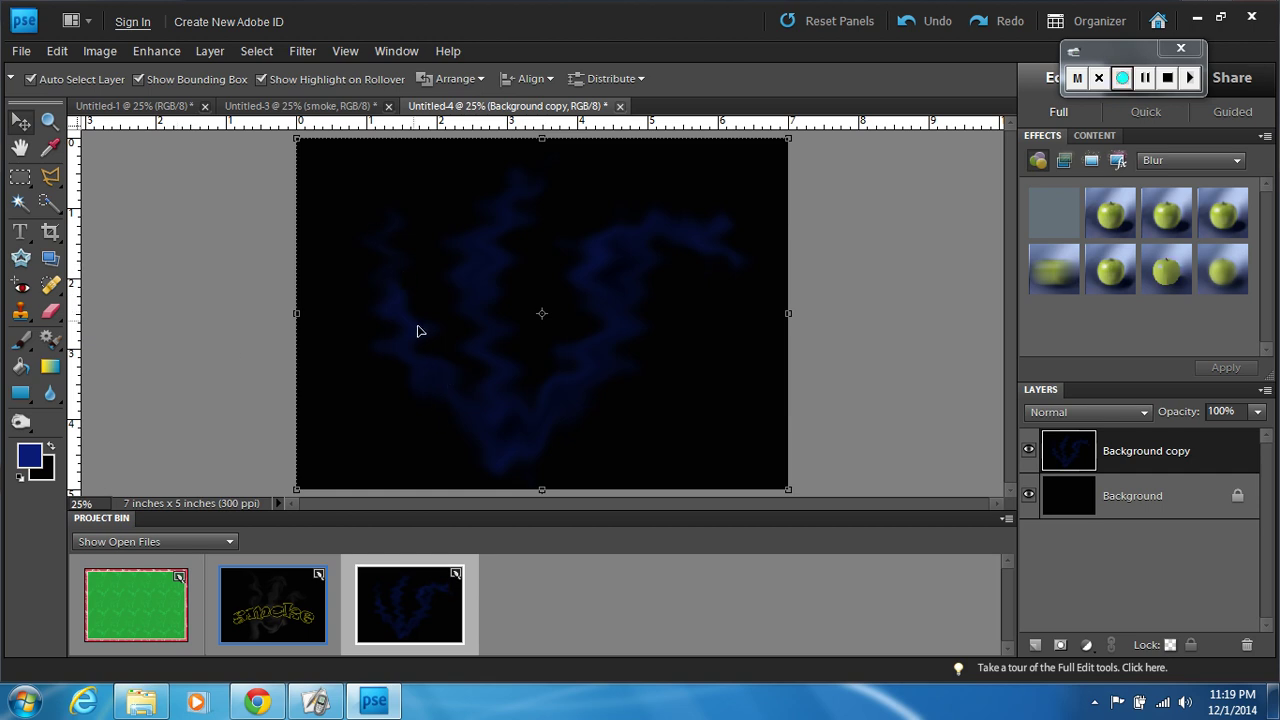
key("alt+bracketleft")
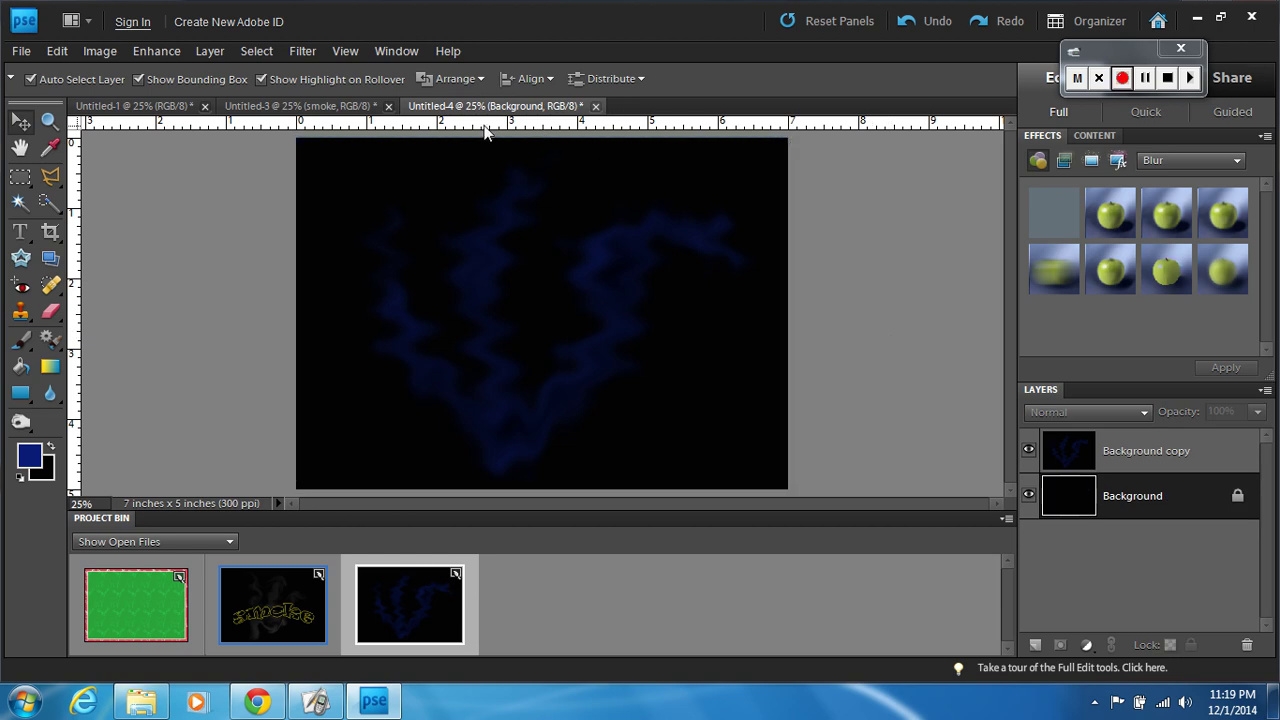
left_click(319, 48)
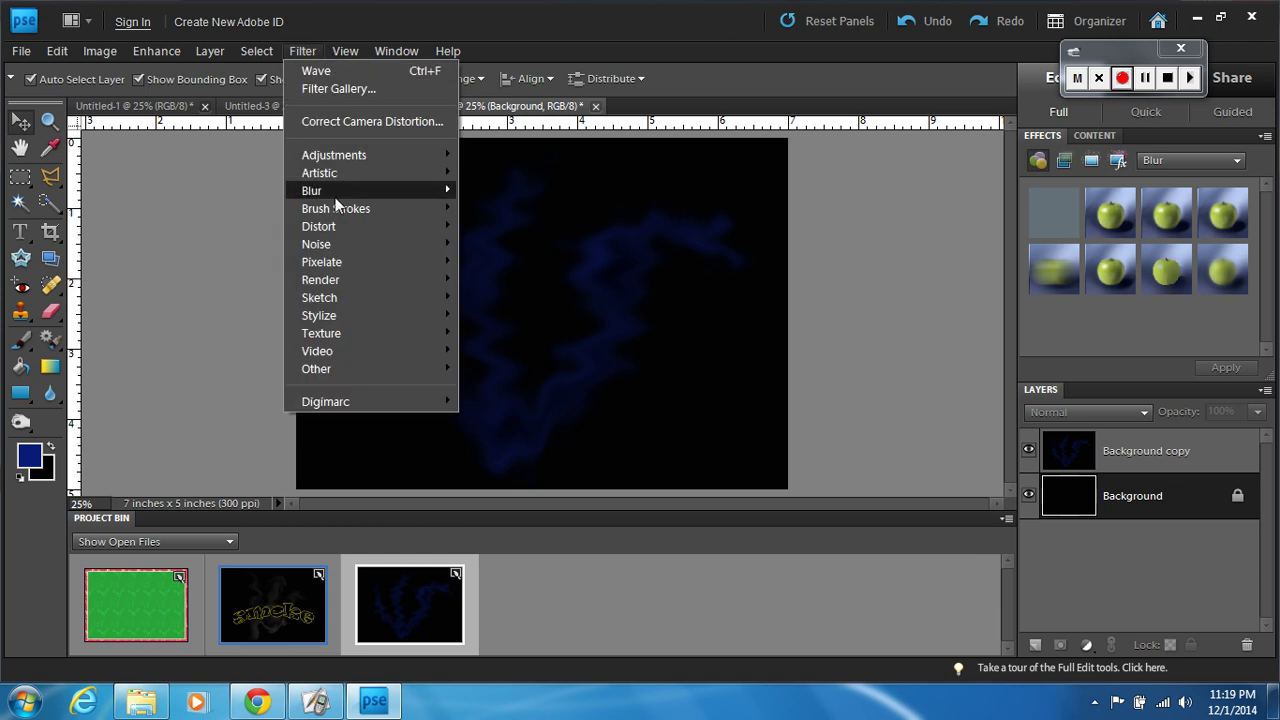
mouse_move(341, 227)
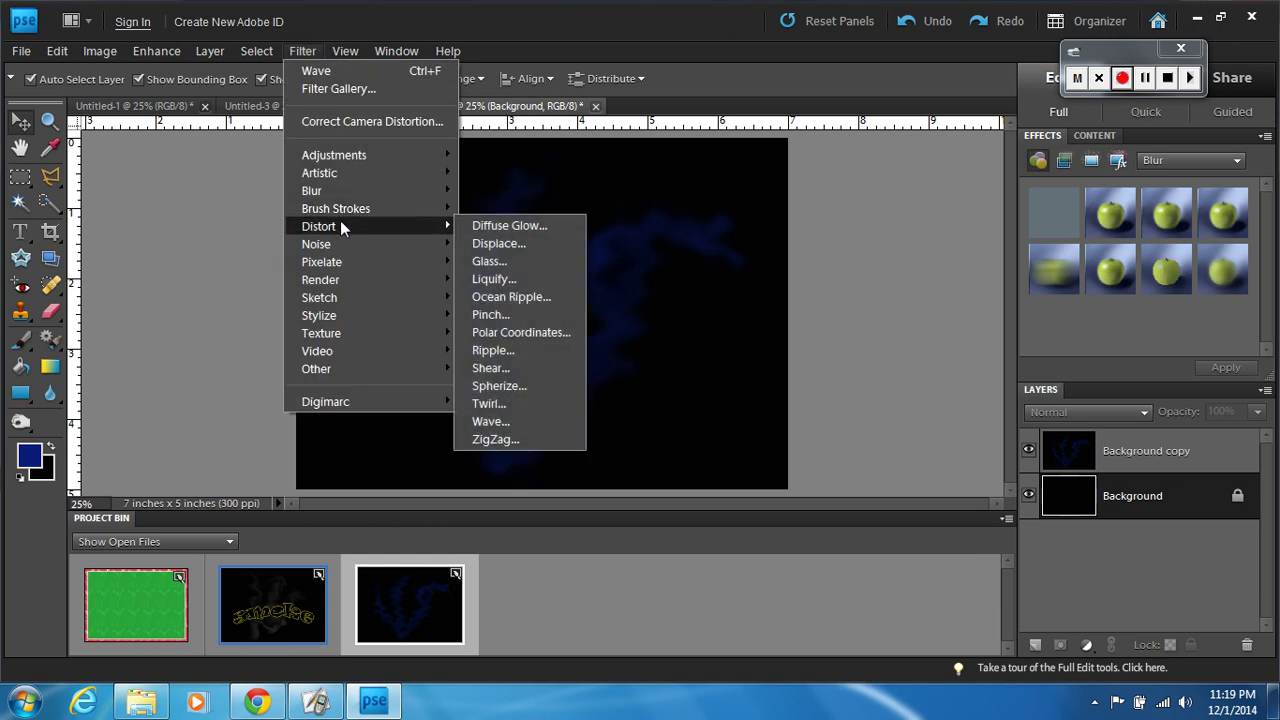
left_click(493, 280)
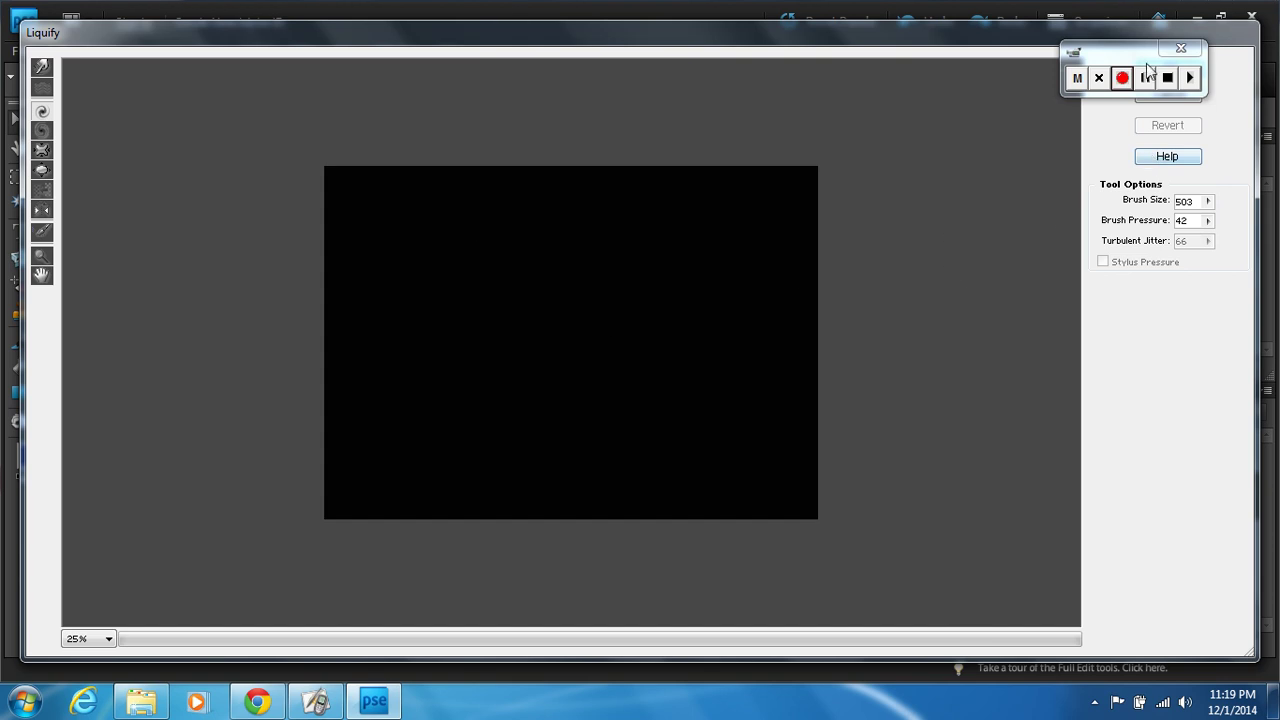
left_click_drag(1131, 52, 981, 65)
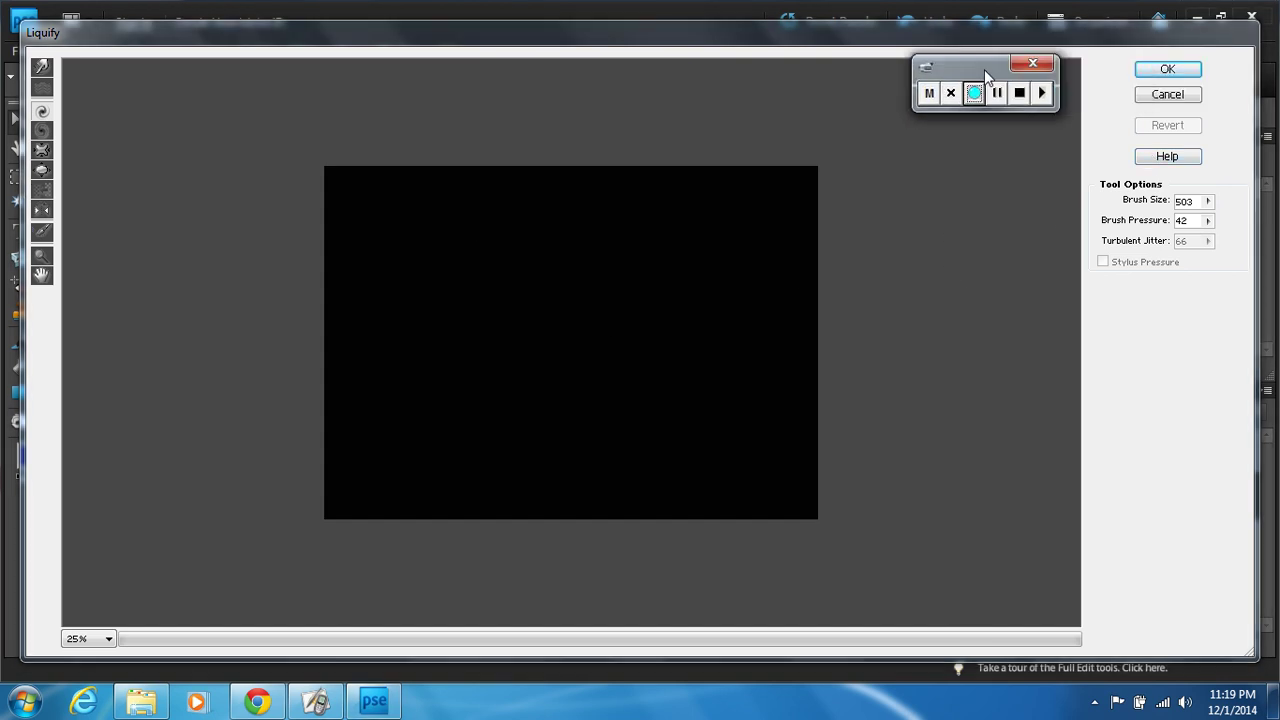
left_click(1156, 99)
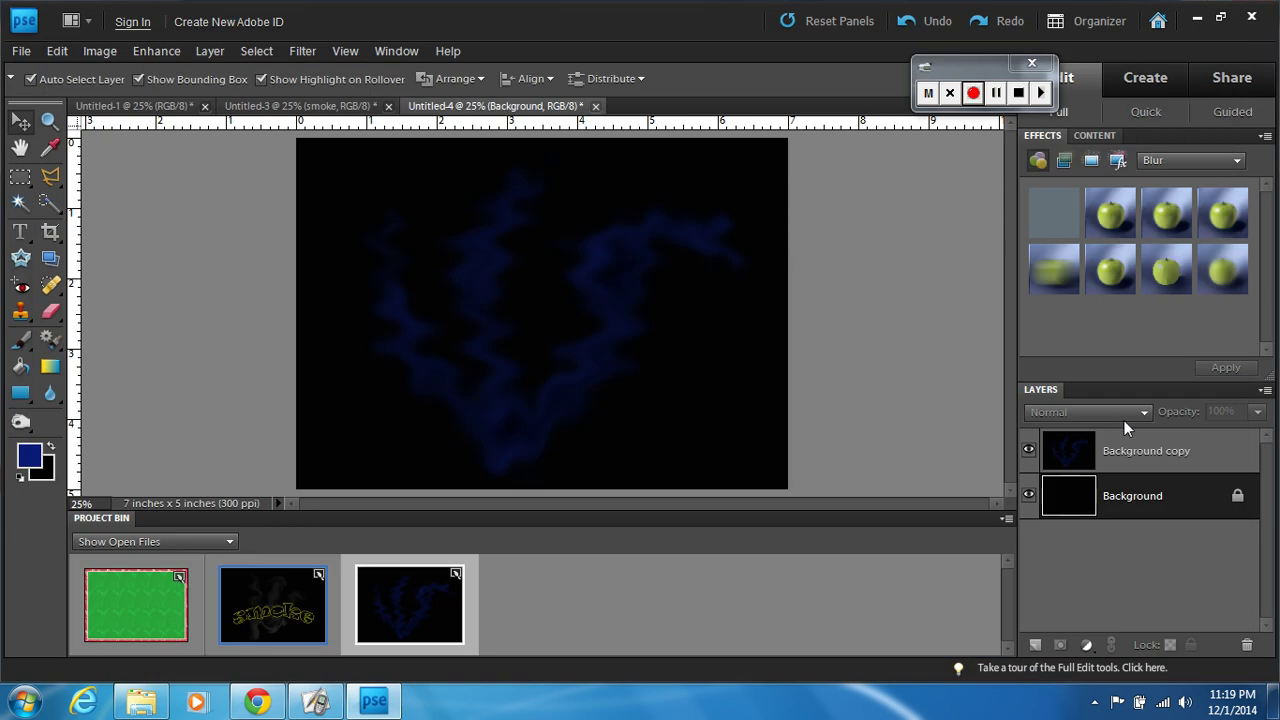
left_click(1136, 458)
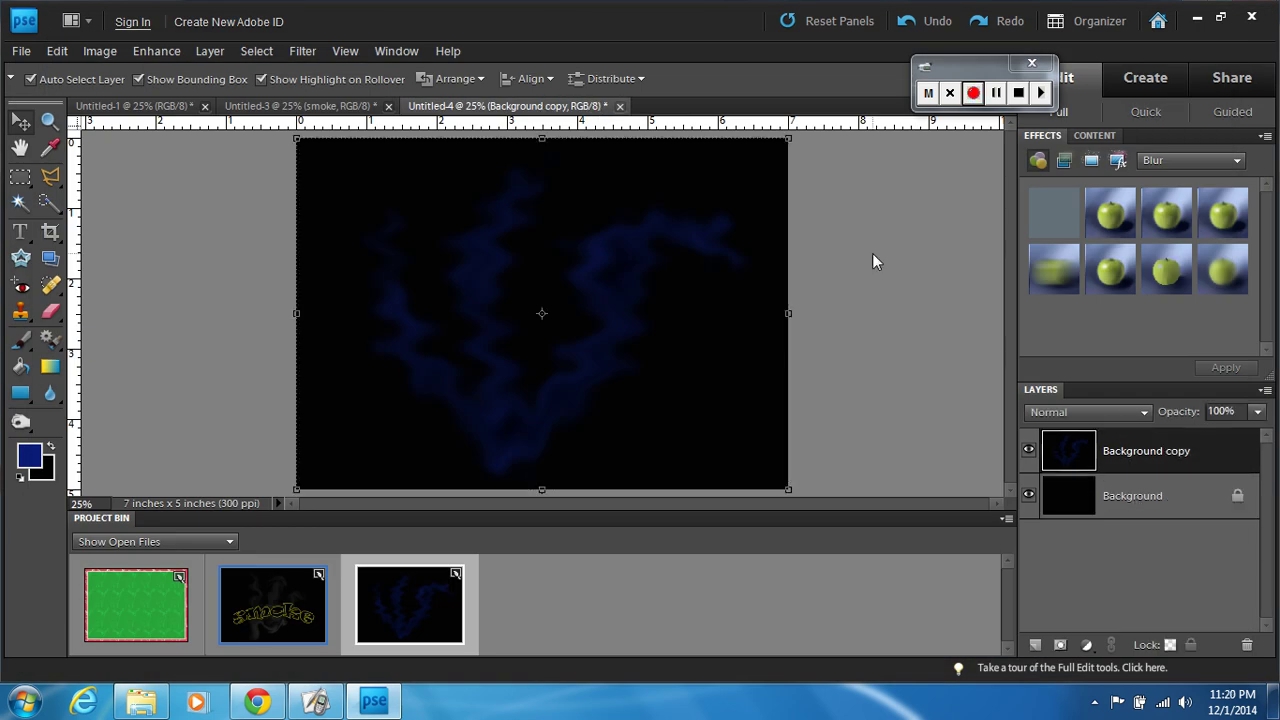
Open the Liquify filter on the Background copy layer and ripple all three smoke prongs with the Turbulence tool, brush size 503.
left_click(301, 52)
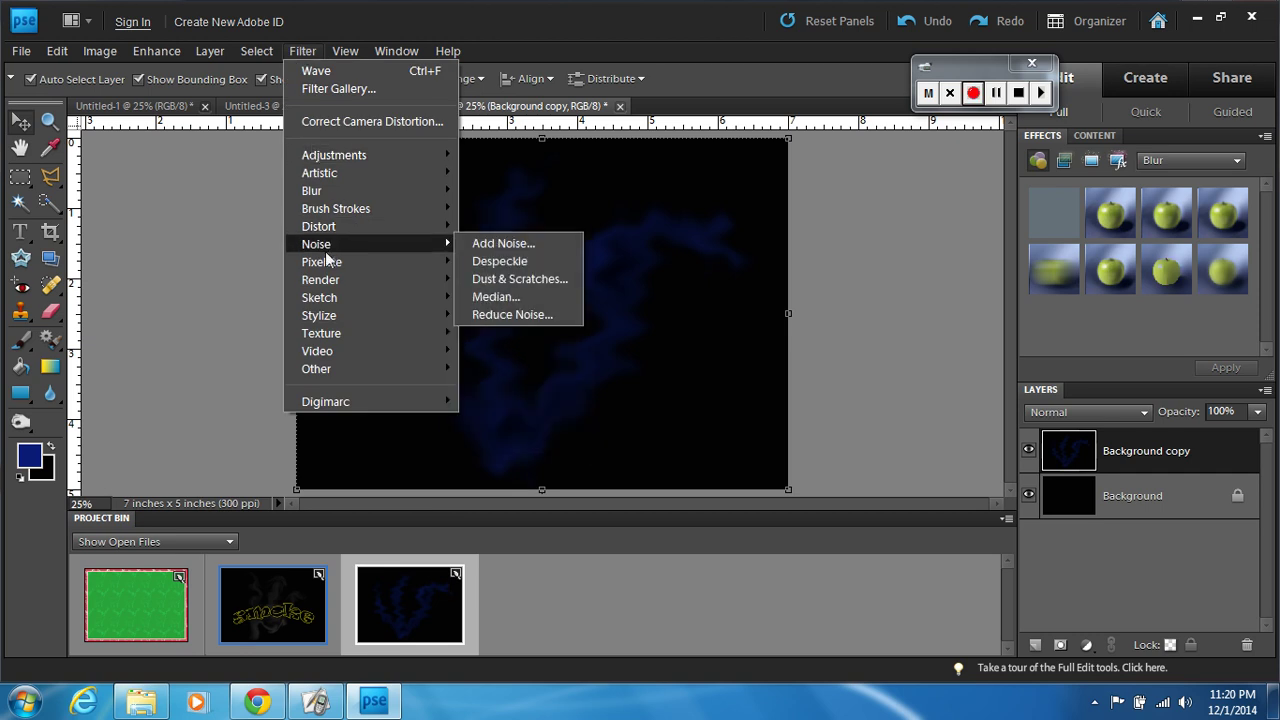
mouse_move(338, 230)
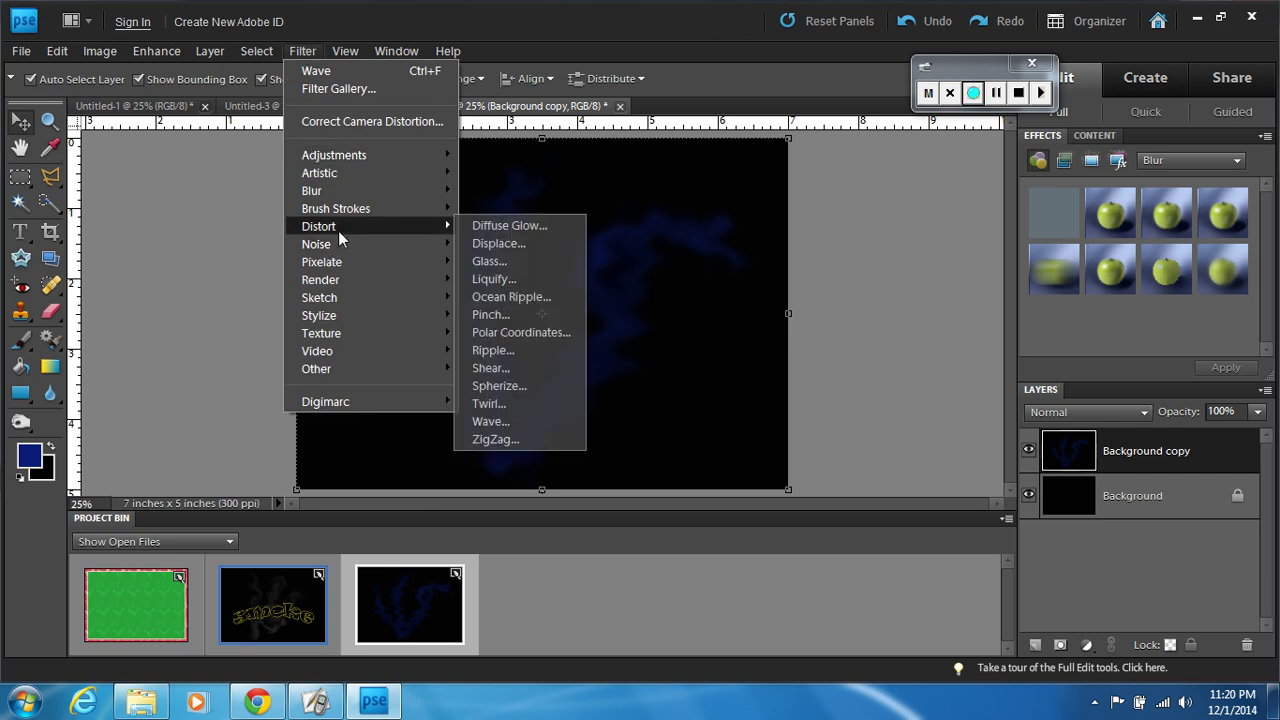
left_click(492, 283)
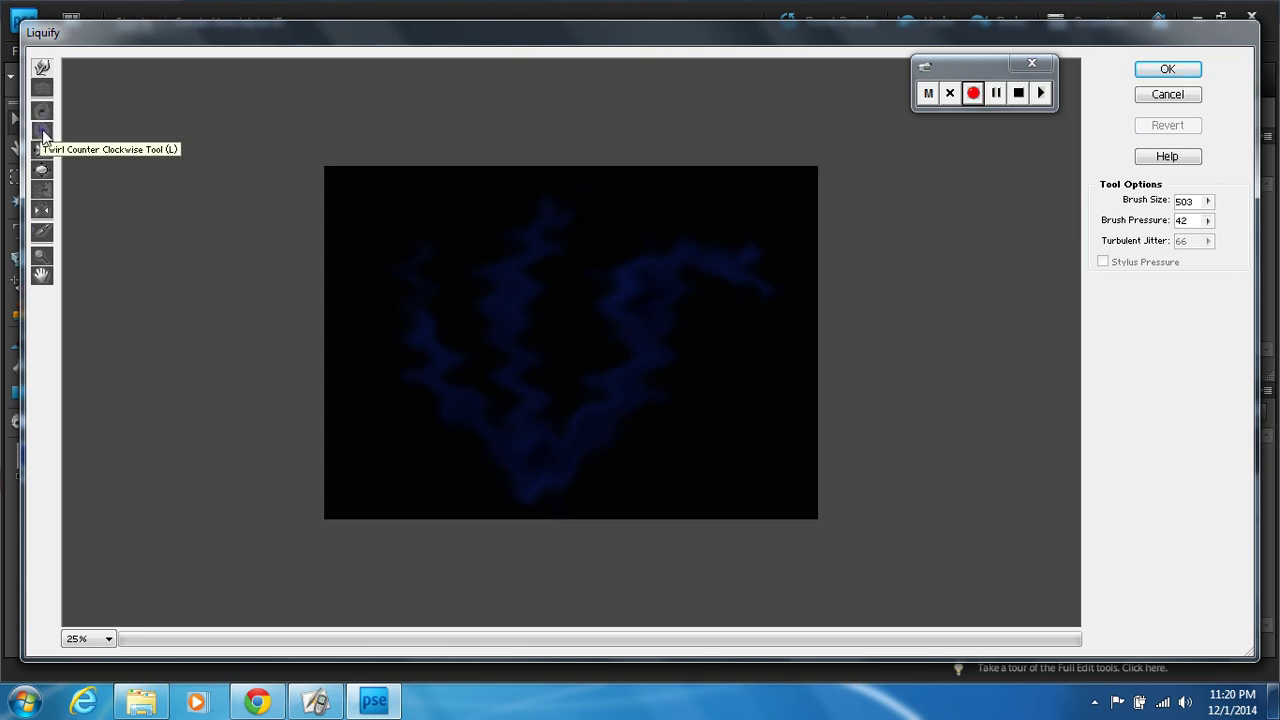
left_click(44, 92)
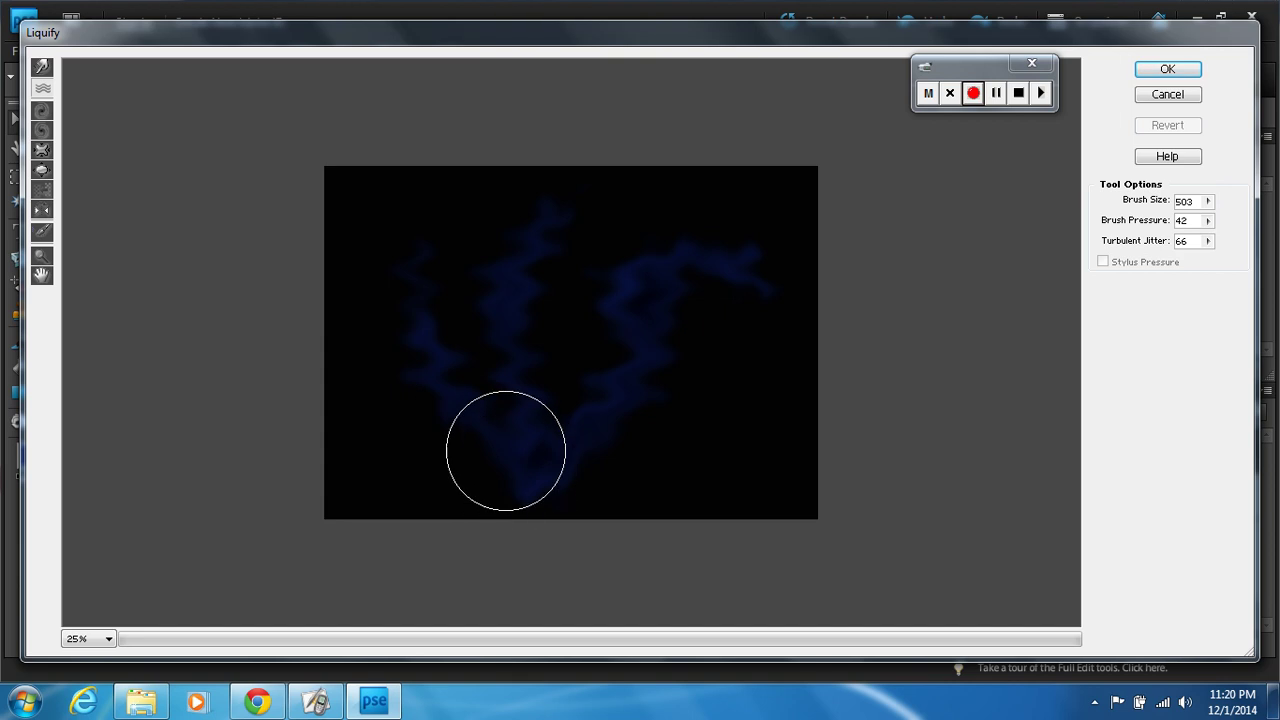
mouse_move(506, 451)
left_mouse_down()
mouse_move(477, 429)
mouse_move(447, 356)
left_mouse_up()
mouse_move(443, 347)
left_mouse_down()
mouse_move(414, 257)
mouse_move(517, 403)
mouse_move(514, 300)
mouse_move(563, 200)
mouse_move(563, 366)
mouse_move(591, 449)
mouse_move(626, 397)
mouse_move(634, 317)
mouse_move(714, 271)
mouse_move(760, 274)
mouse_move(574, 457)
mouse_move(543, 463)
mouse_move(531, 402)
left_mouse_up()
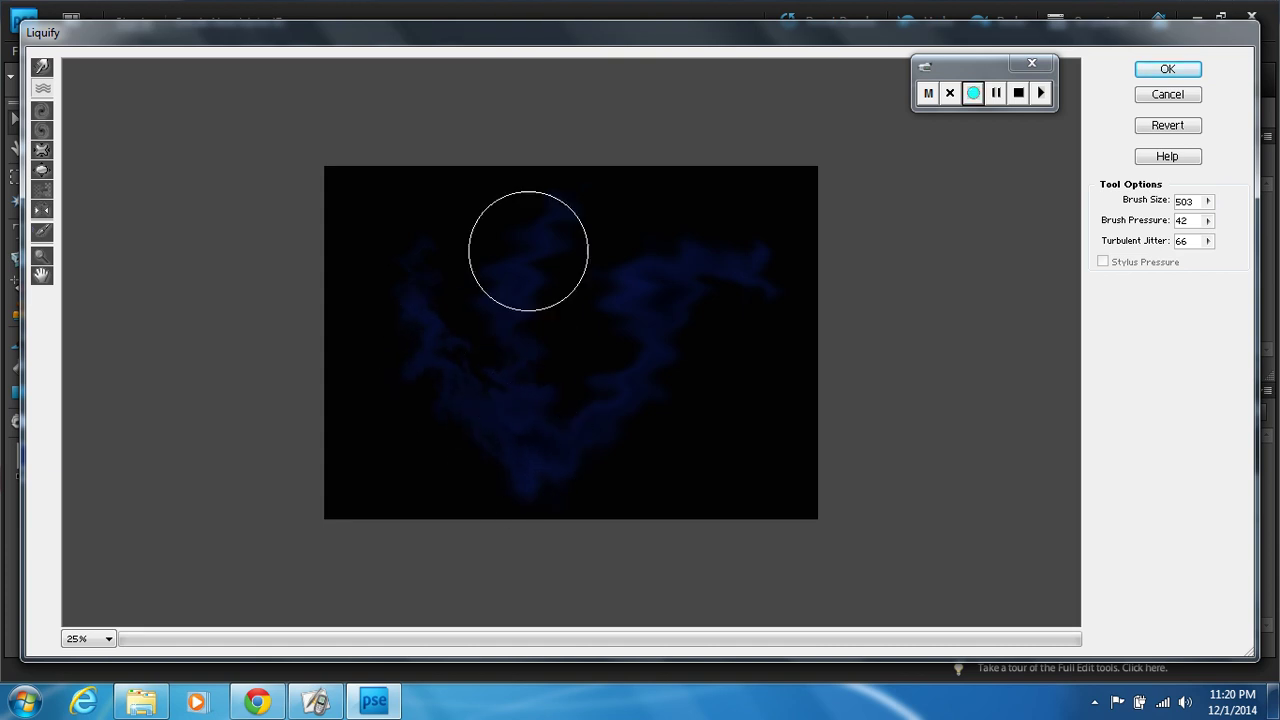
mouse_move(619, 417)
left_mouse_down()
mouse_move(643, 341)
mouse_move(695, 290)
mouse_move(777, 268)
mouse_move(638, 376)
mouse_move(602, 372)
mouse_move(602, 319)
mouse_move(738, 267)
left_mouse_up()
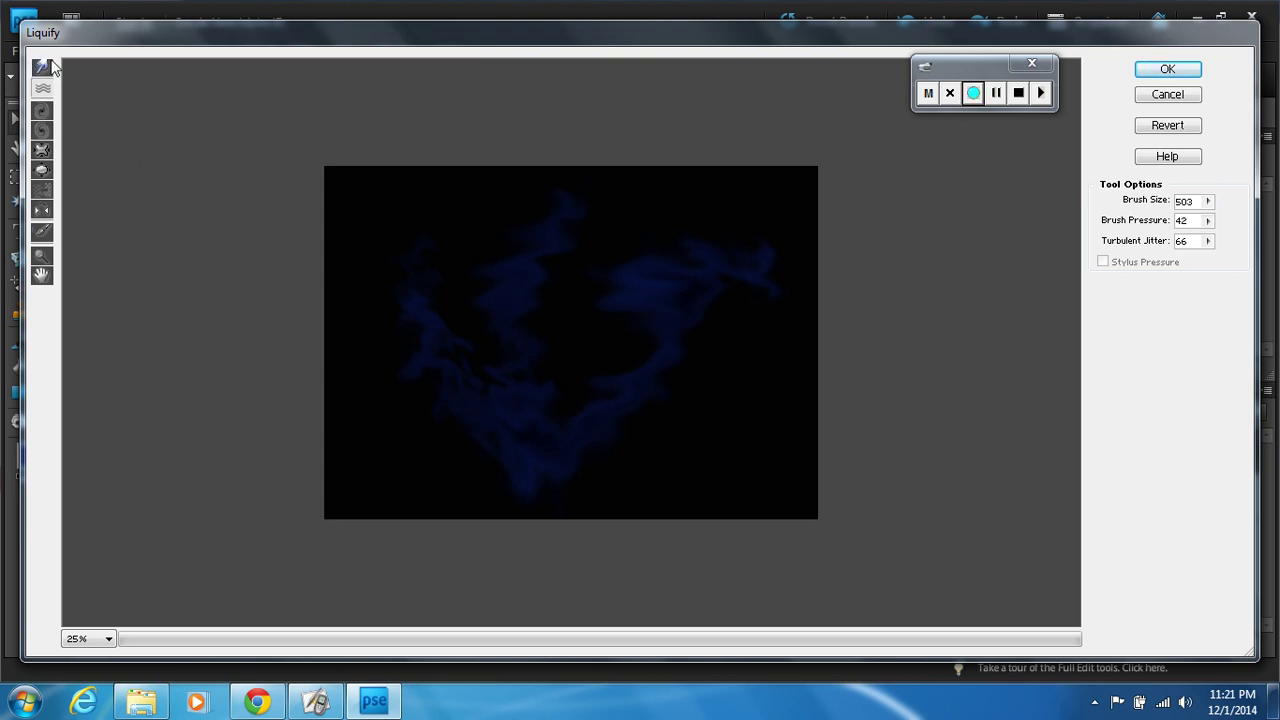
Warp the smoke in Liquify, pulling the three prongs up and outward and the base toward the lower left.
left_click(44, 68)
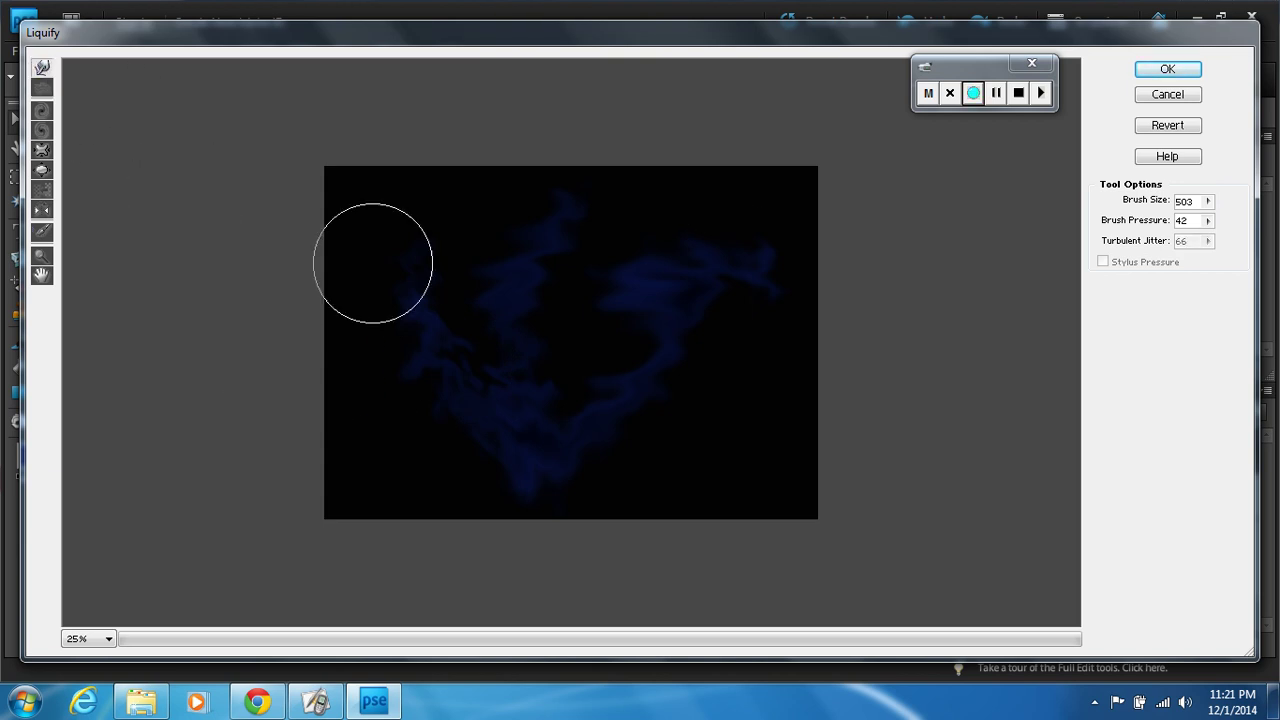
mouse_move(538, 460)
left_mouse_down()
mouse_move(599, 398)
mouse_move(633, 307)
mouse_move(747, 242)
mouse_move(808, 172)
left_mouse_up()
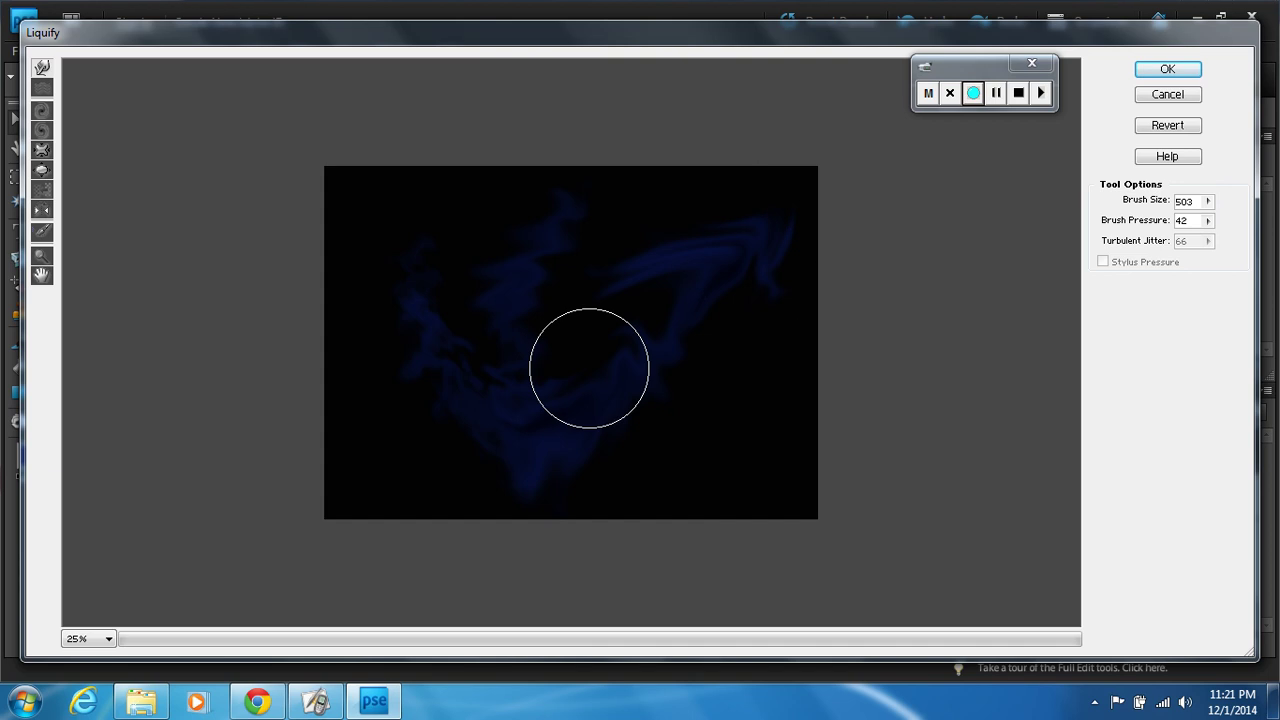
mouse_move(525, 275)
left_mouse_down()
mouse_move(536, 244)
mouse_move(646, 174)
left_mouse_up()
mouse_move(476, 389)
left_mouse_down()
mouse_move(409, 293)
mouse_move(342, 231)
left_mouse_up()
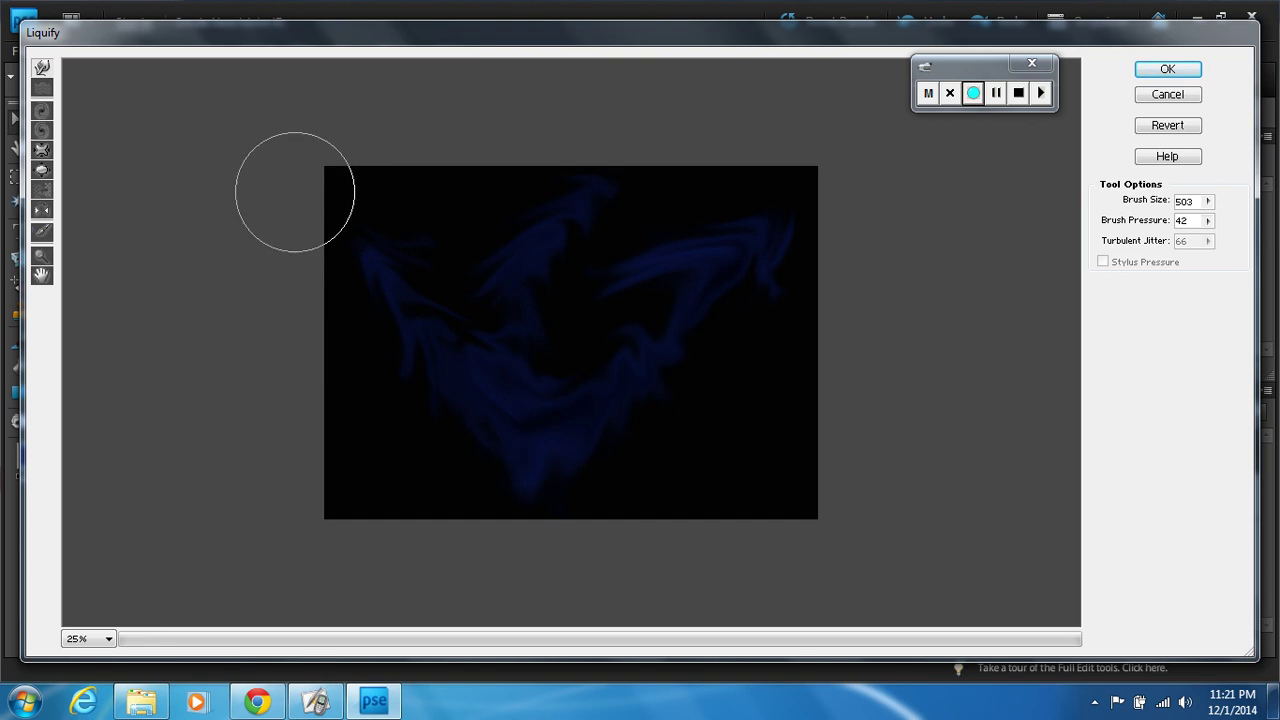
mouse_move(496, 394)
left_mouse_down()
mouse_move(430, 460)
mouse_move(391, 443)
mouse_move(353, 400)
left_mouse_up()
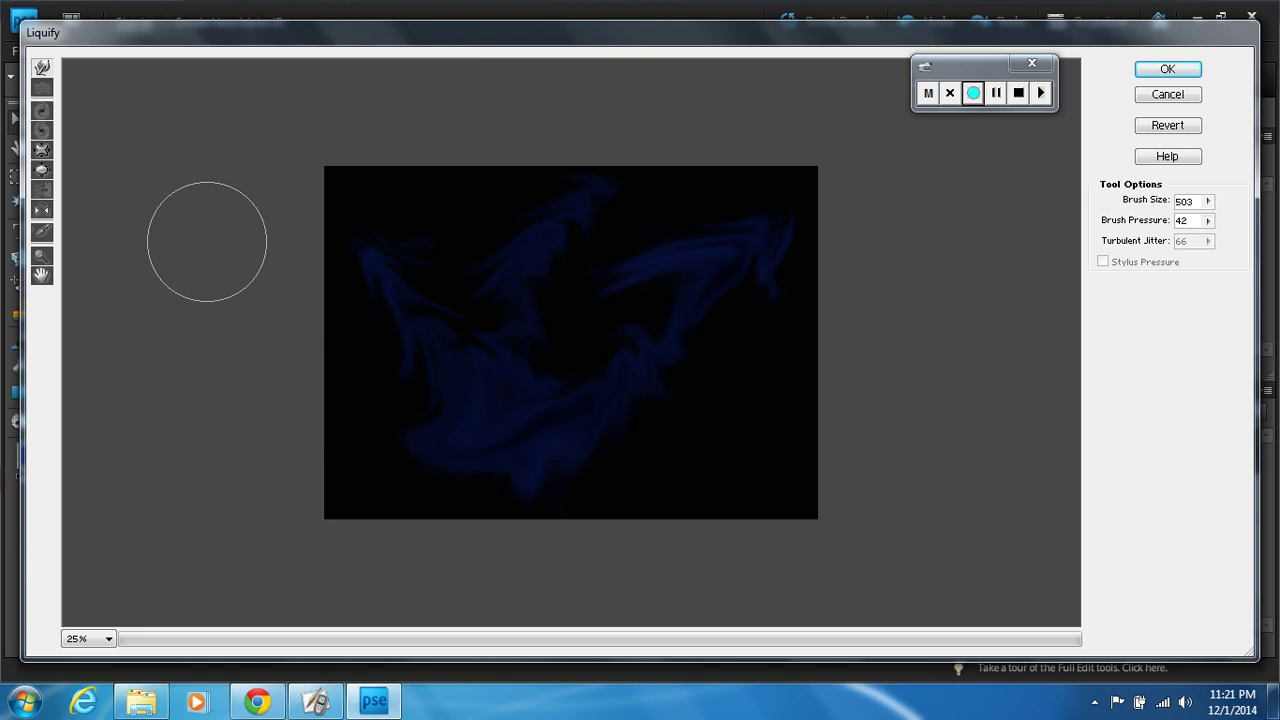
Curl the smoke prongs with Liquify's Twirl Clockwise tool, starting along the left prong, and apply the filter.
left_click(41, 114)
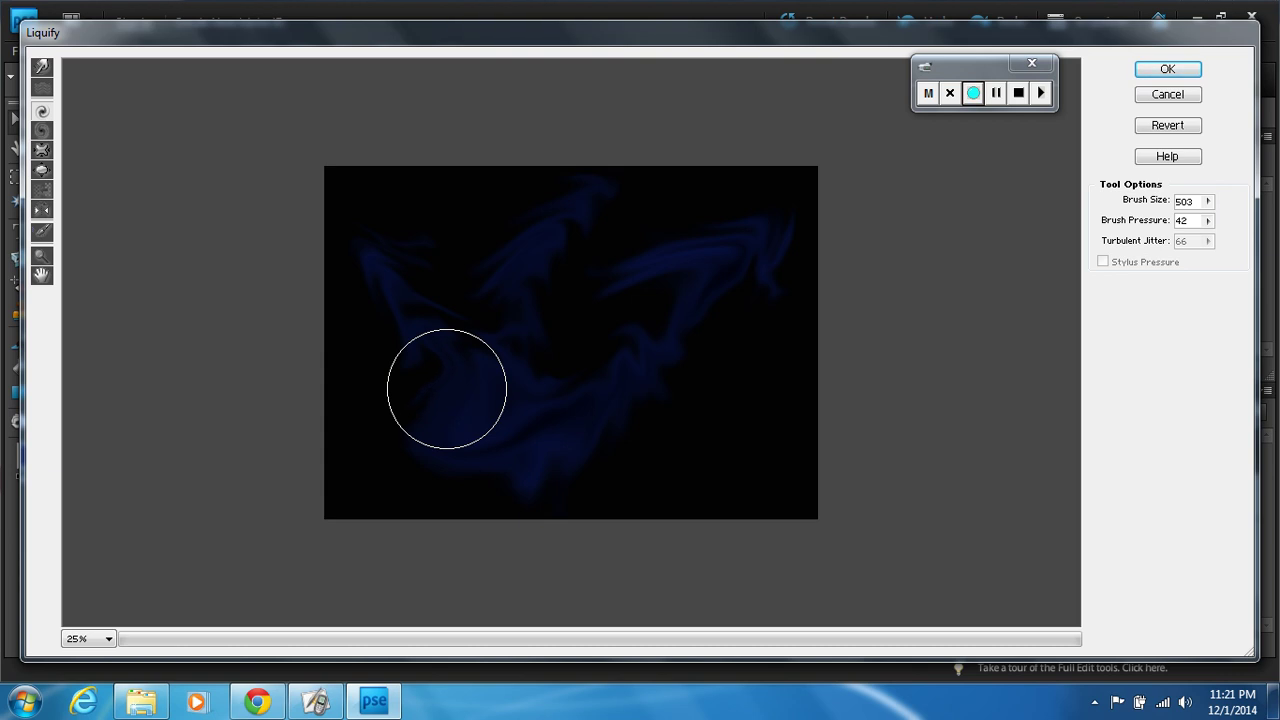
left_click_drag(447, 388, 393, 300)
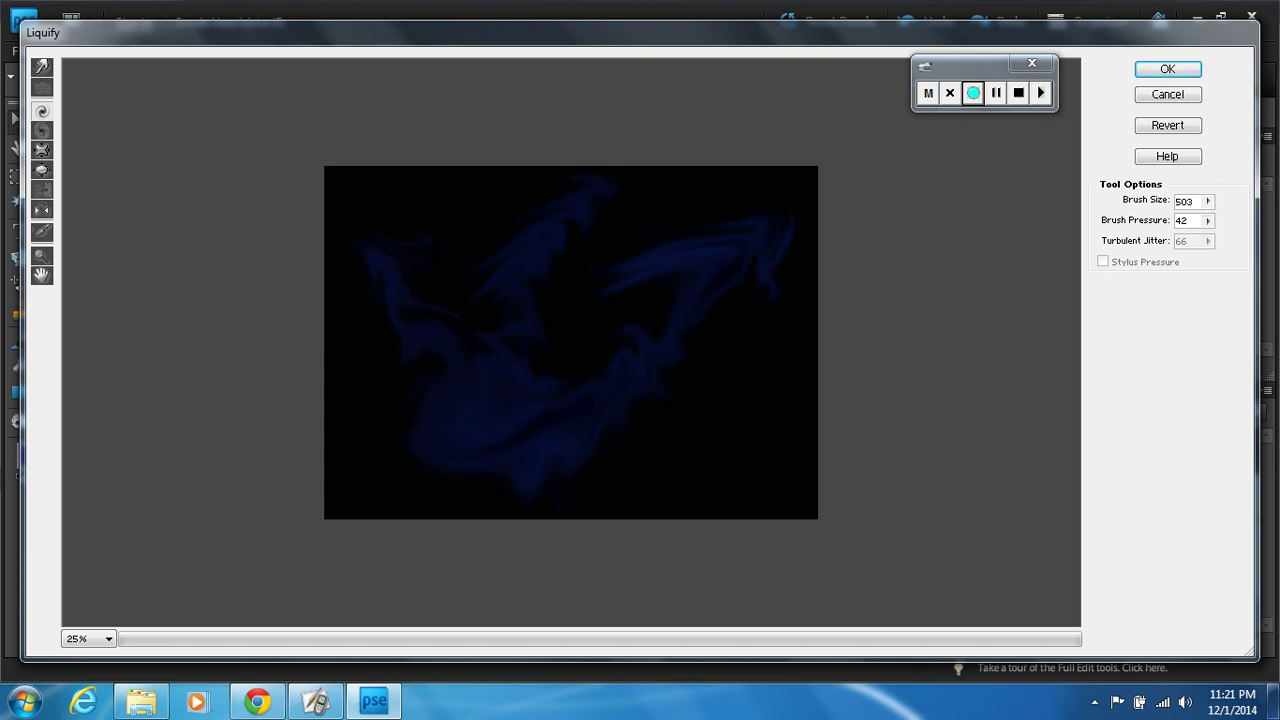
mouse_move(386, 285)
left_mouse_down()
mouse_move(414, 297)
mouse_move(416, 282)
left_mouse_up()
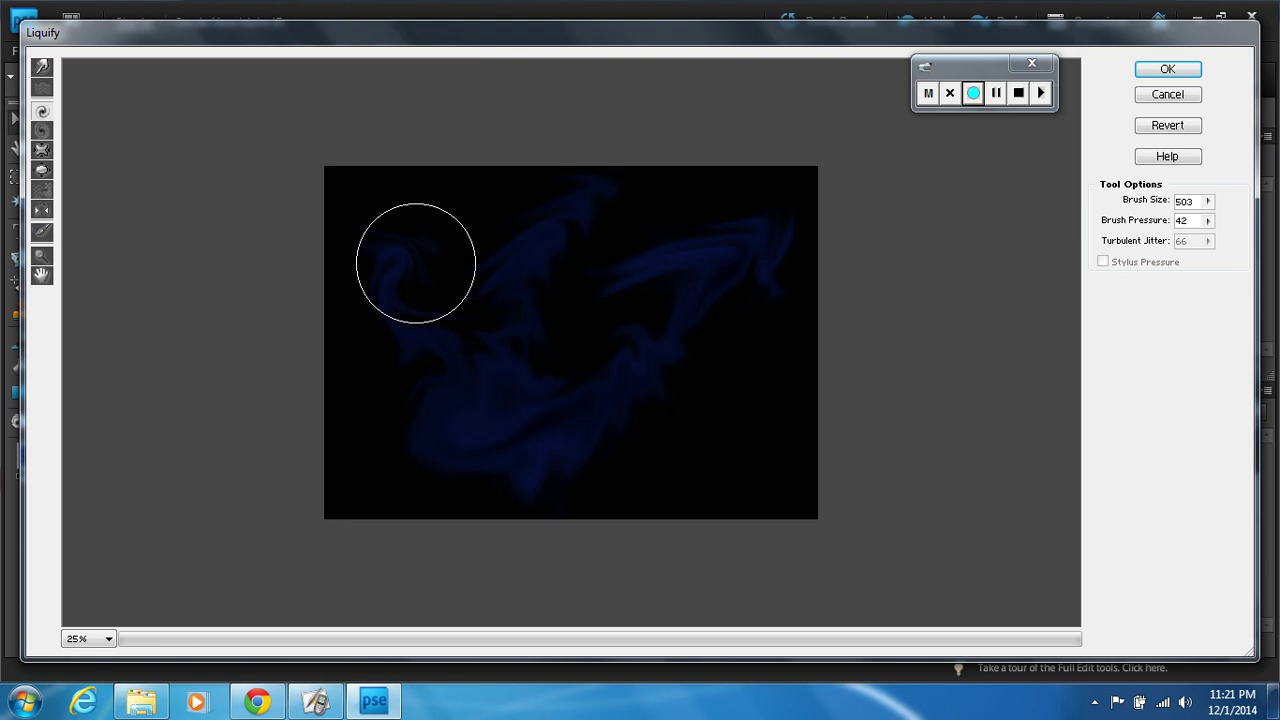
mouse_move(416, 263)
left_mouse_down()
mouse_move(414, 300)
mouse_move(431, 306)
mouse_move(477, 277)
left_mouse_up()
mouse_move(539, 249)
left_mouse_down()
mouse_move(580, 217)
mouse_move(711, 257)
mouse_move(771, 243)
mouse_move(666, 251)
mouse_move(734, 234)
mouse_move(586, 409)
mouse_move(626, 366)
mouse_move(623, 340)
left_mouse_up()
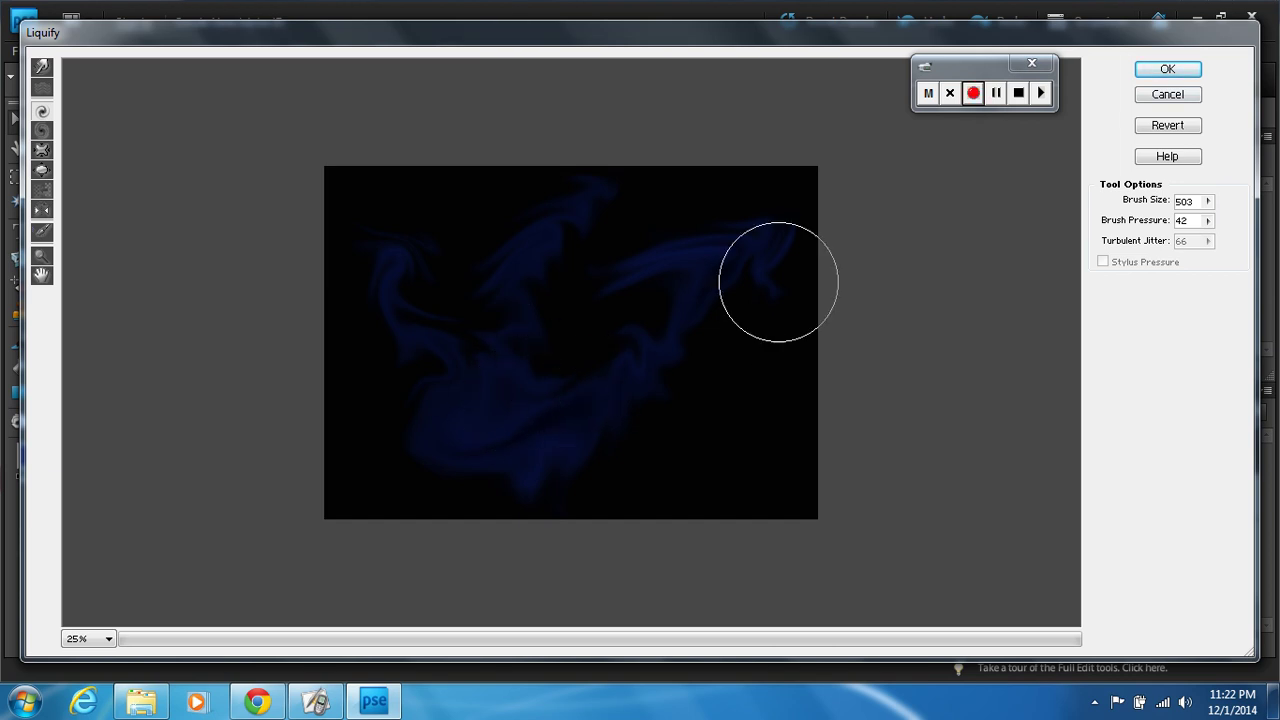
left_click(1166, 72)
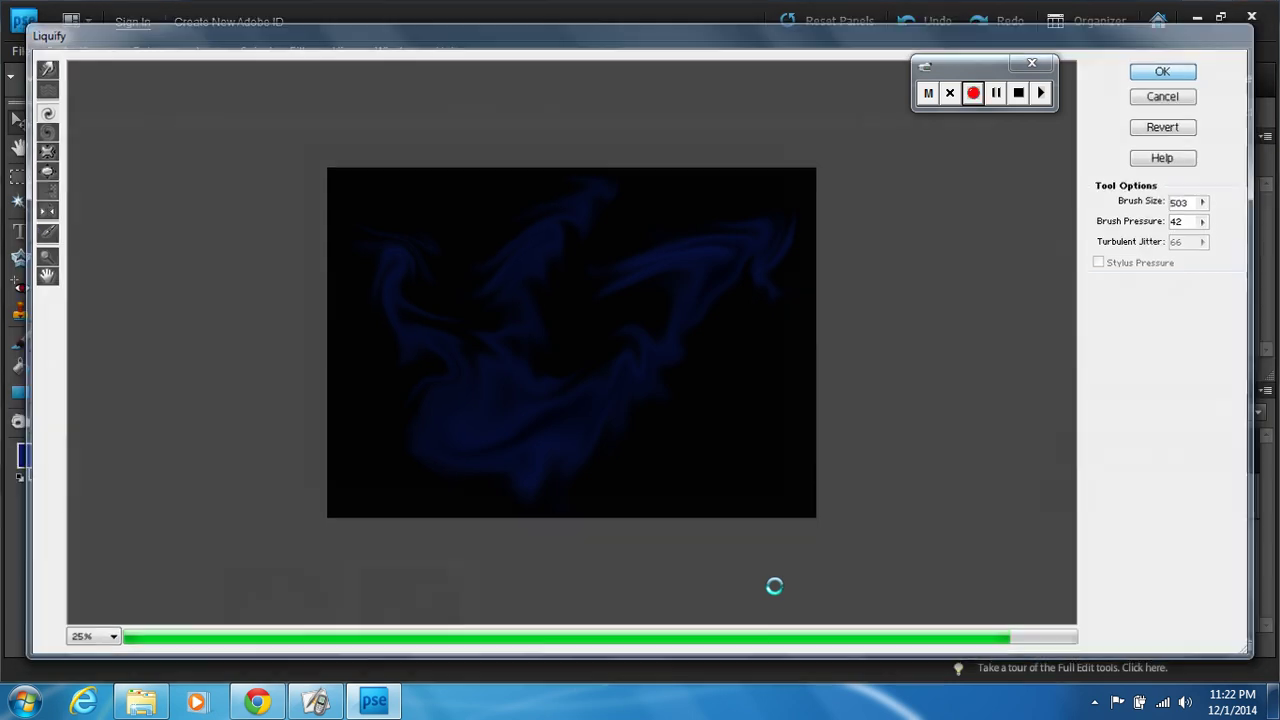
Compare the new smoke with the finished smoke-and-text image in Untitled-3, returning to Untitled-4.
key("alt+[")
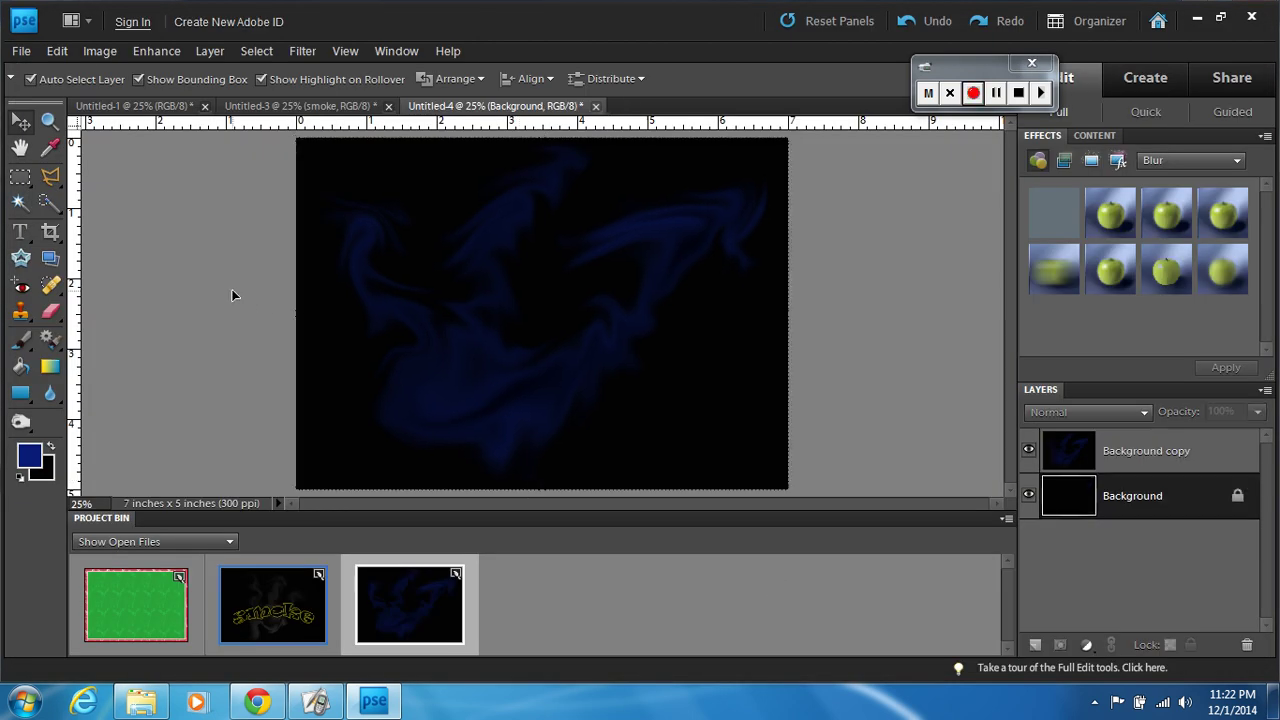
key("ctrl+a")
left_click(1144, 470)
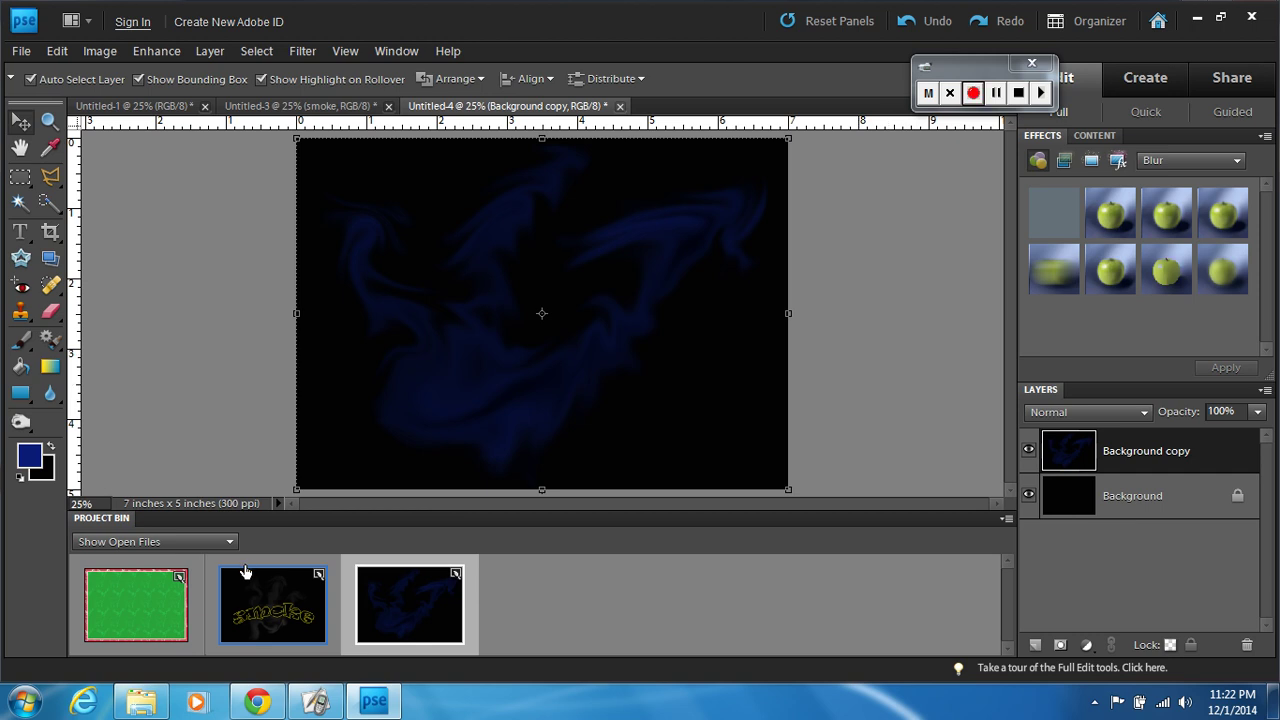
left_click(245, 605)
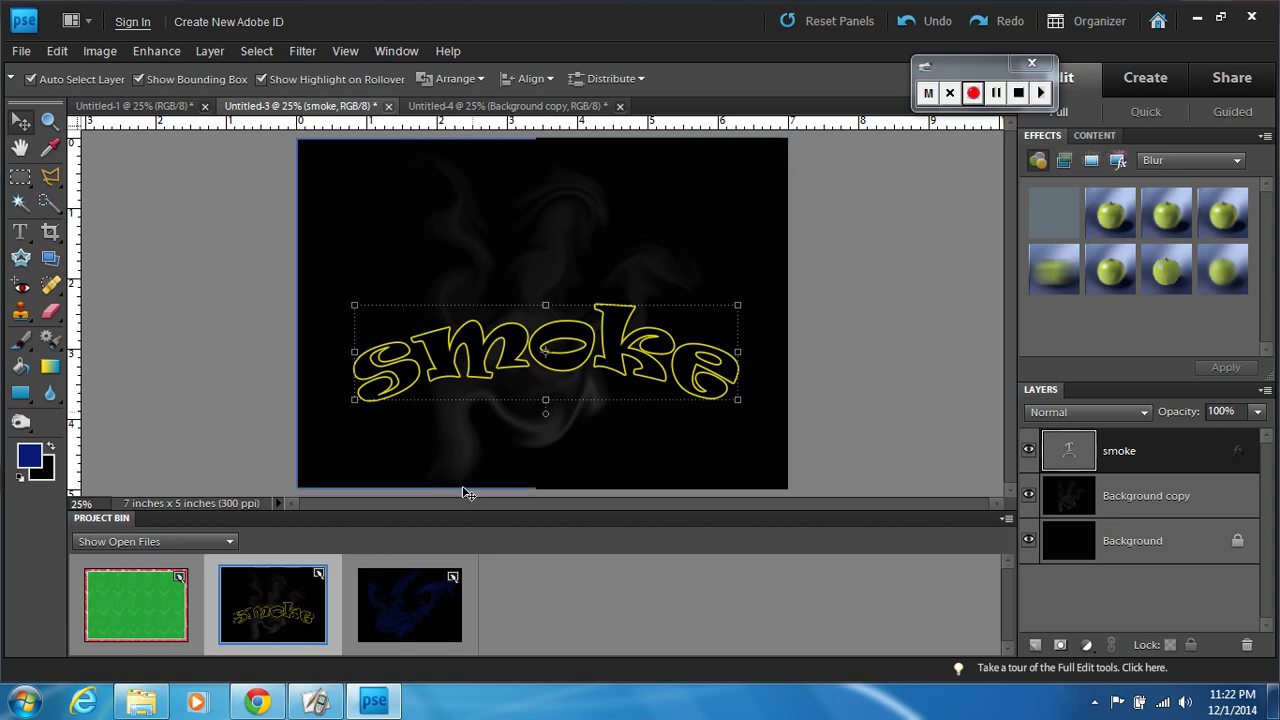
left_click(420, 598)
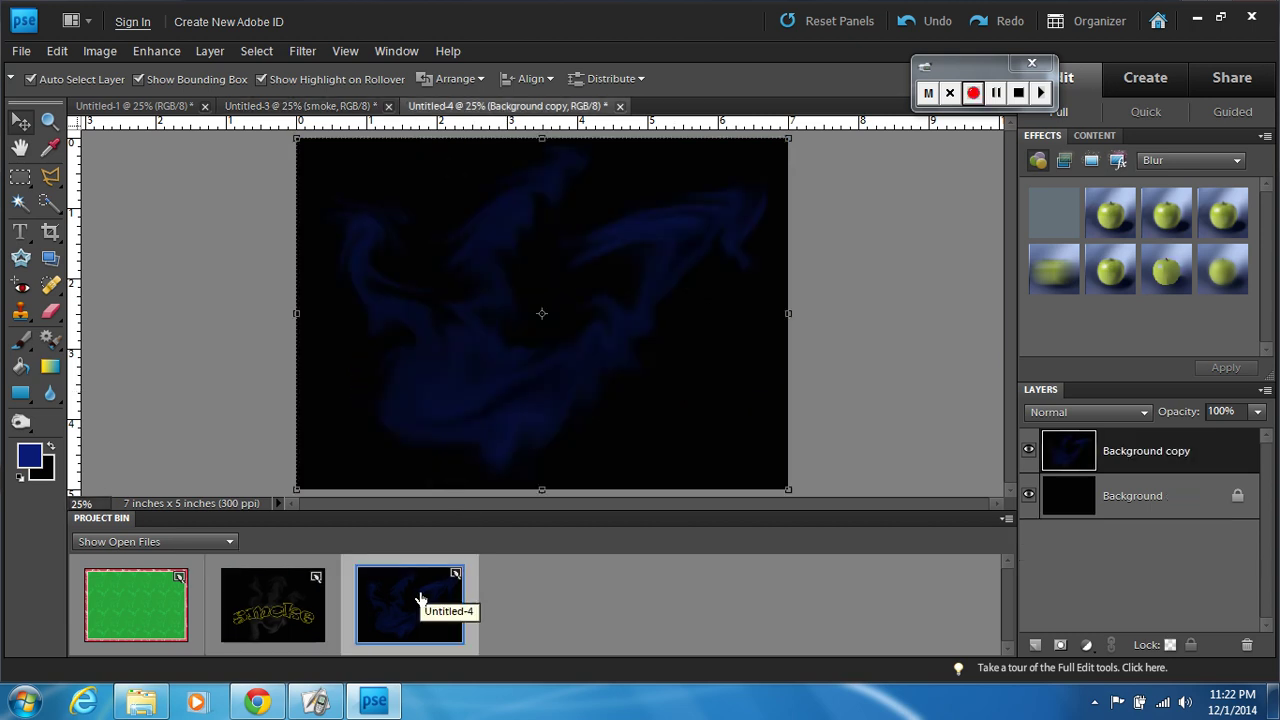
key("alt+bracketleft")
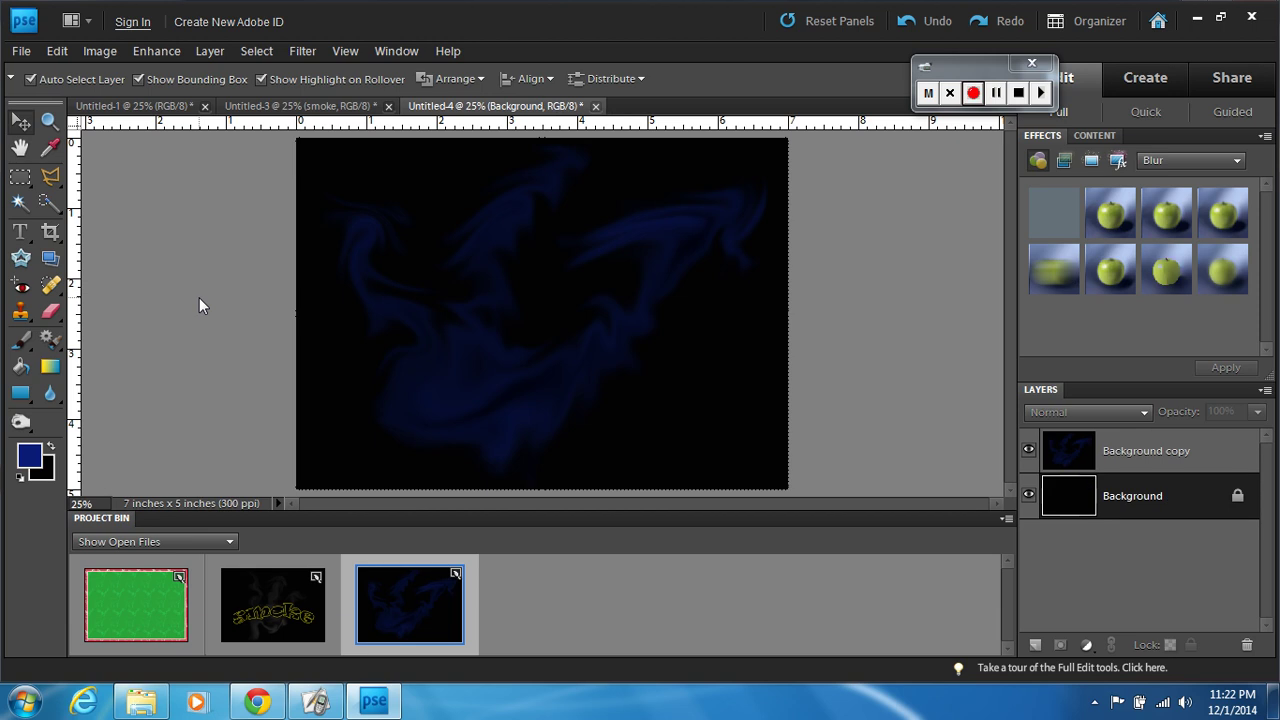
Convert the Background copy smoke layer to black and white with the Scenic Landscape style and increased contrast.
left_click(1165, 463)
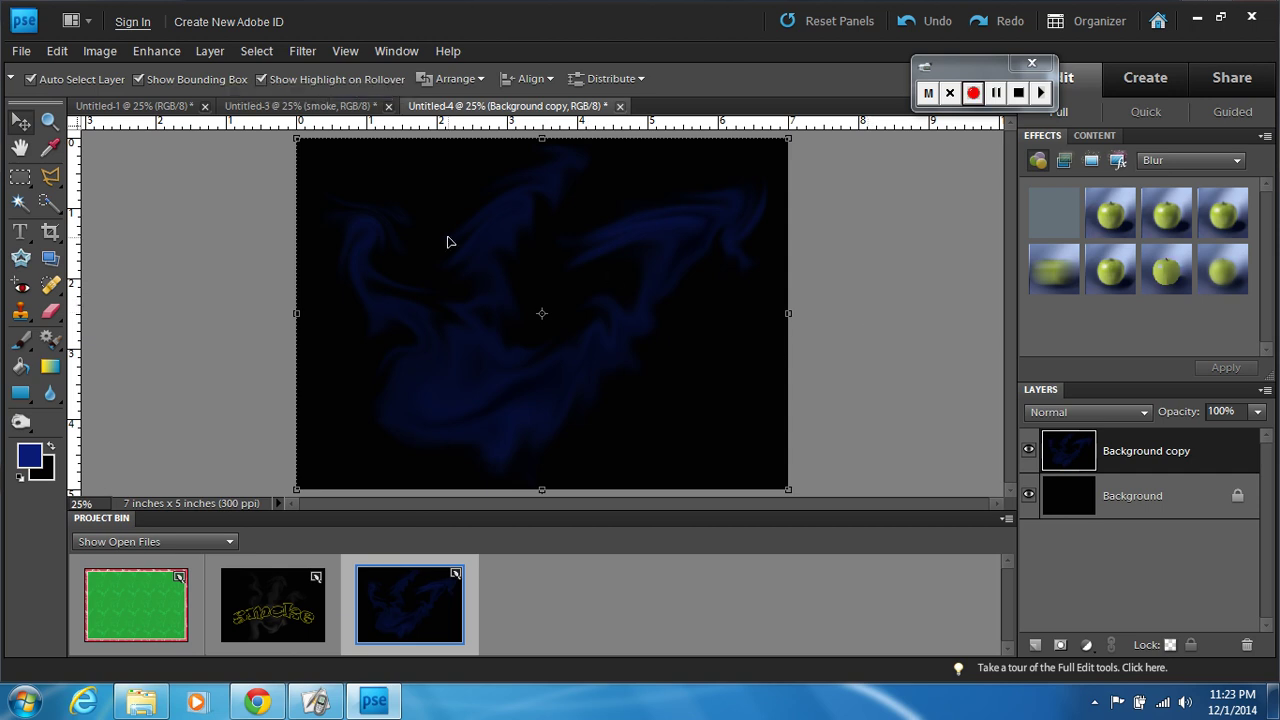
left_click(157, 51)
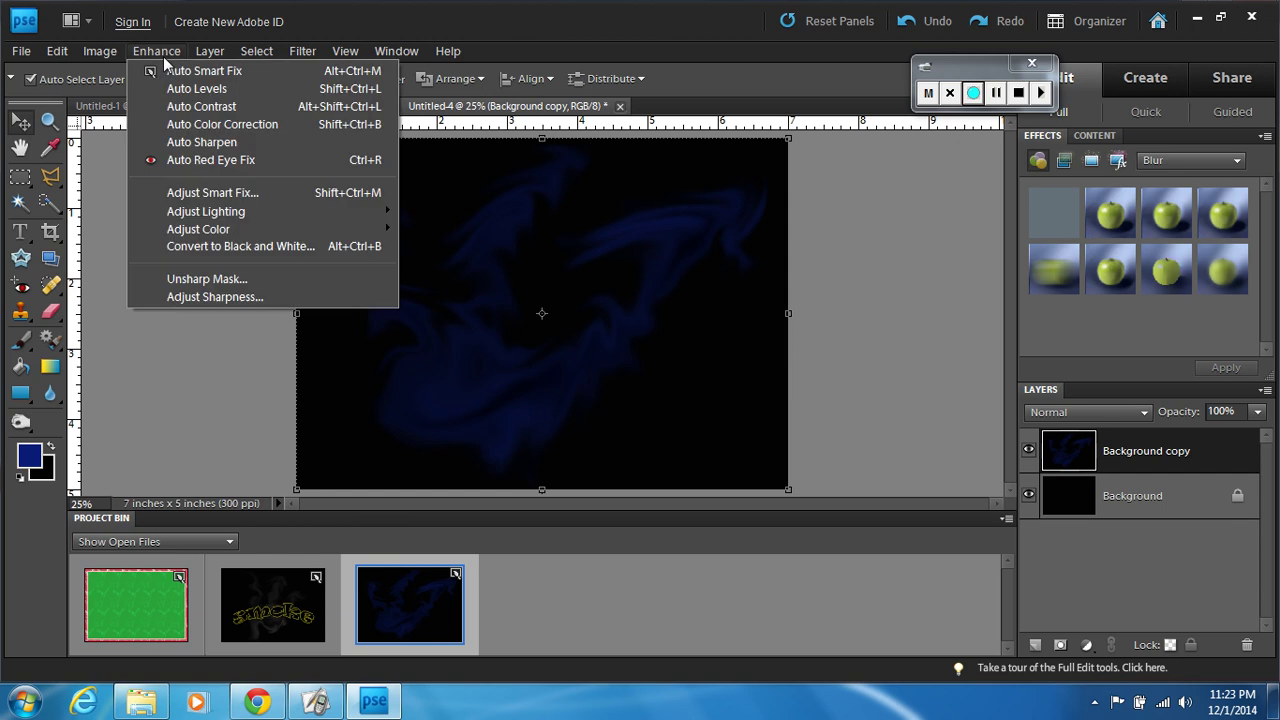
left_click(205, 246)
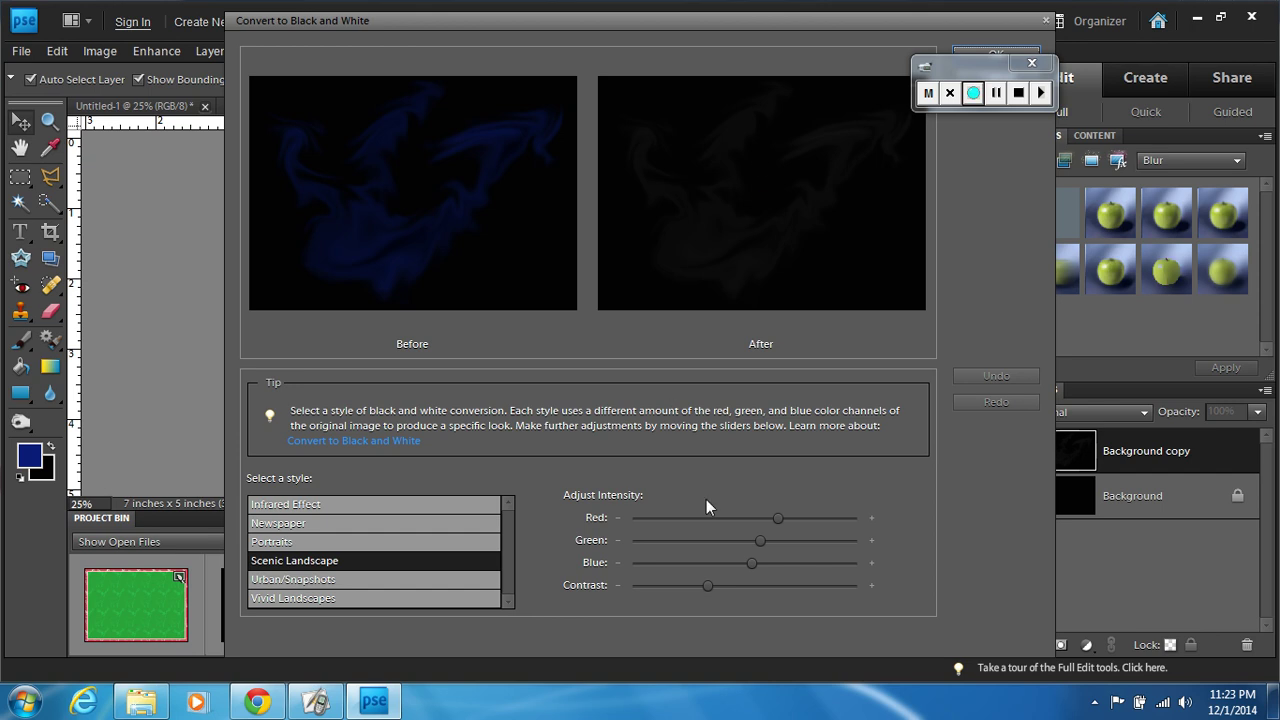
left_click_drag(736, 587, 741, 587)
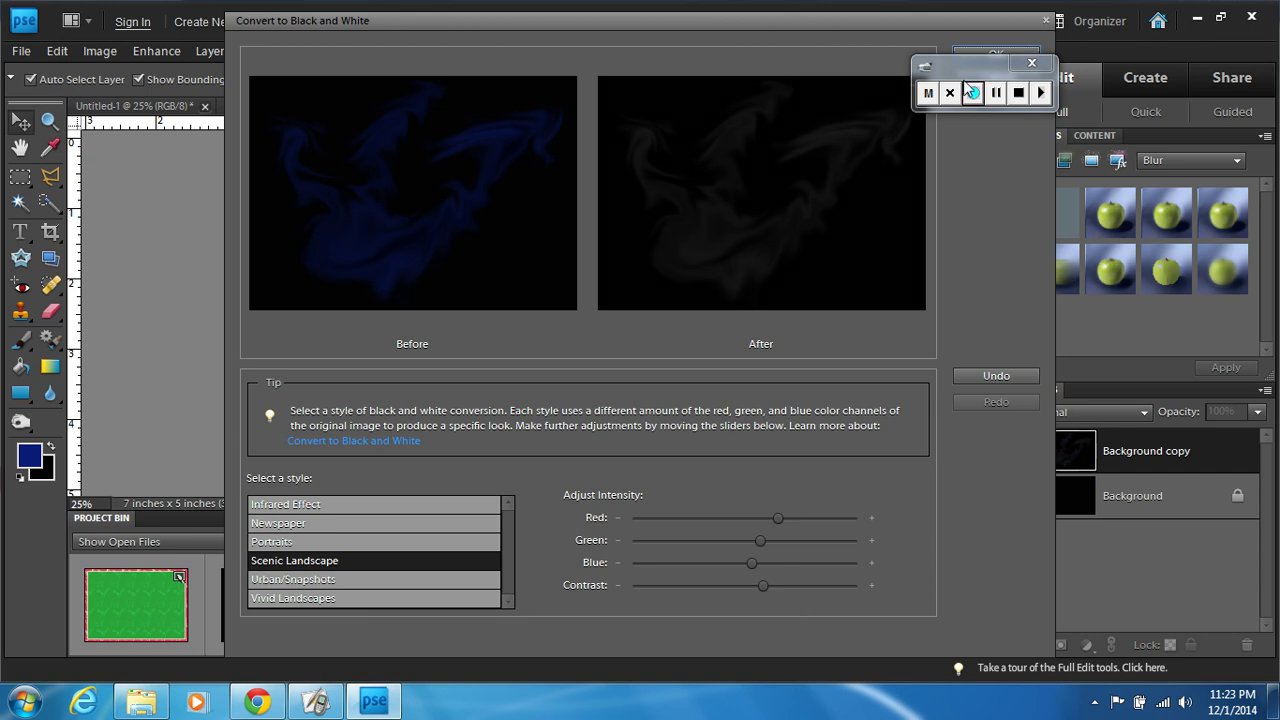
left_click_drag(962, 73, 1114, 180)
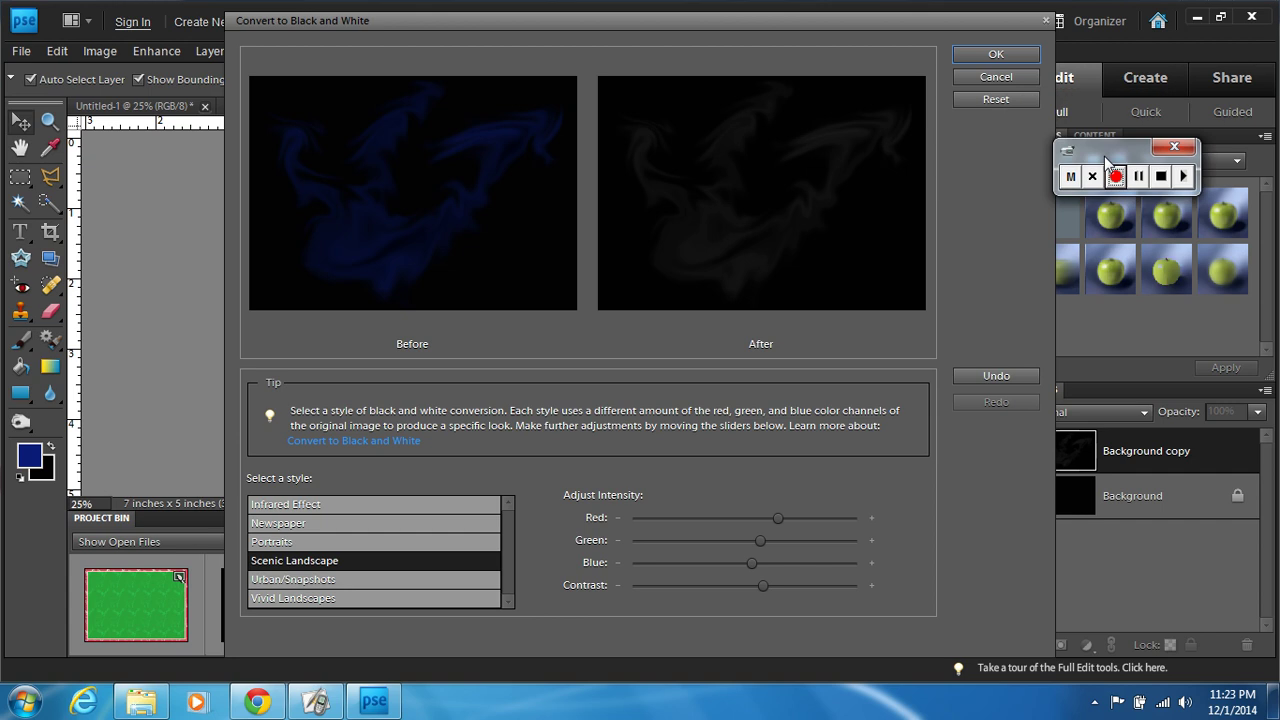
left_click(994, 55)
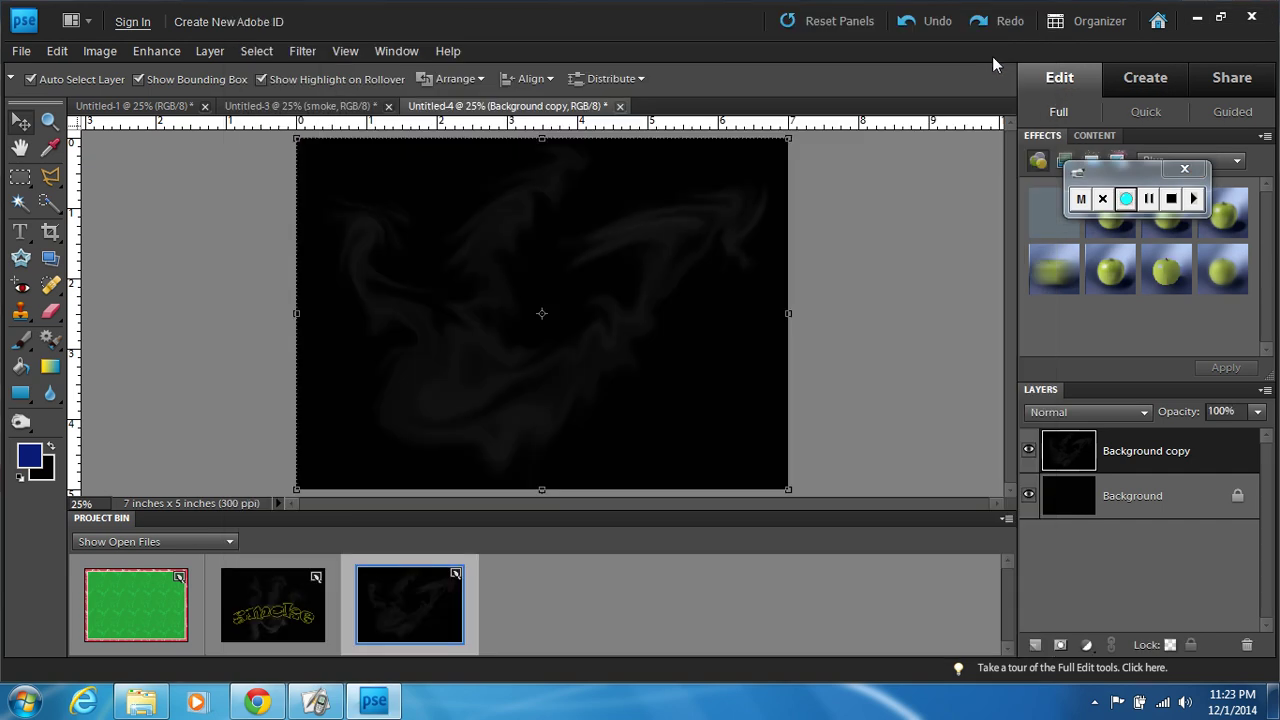
Add the text SMOKE in dark blue Ravie at 21.19 pt over the smoke's left part and place the Background copy layer beneath it.
key("alt+bracketleft")
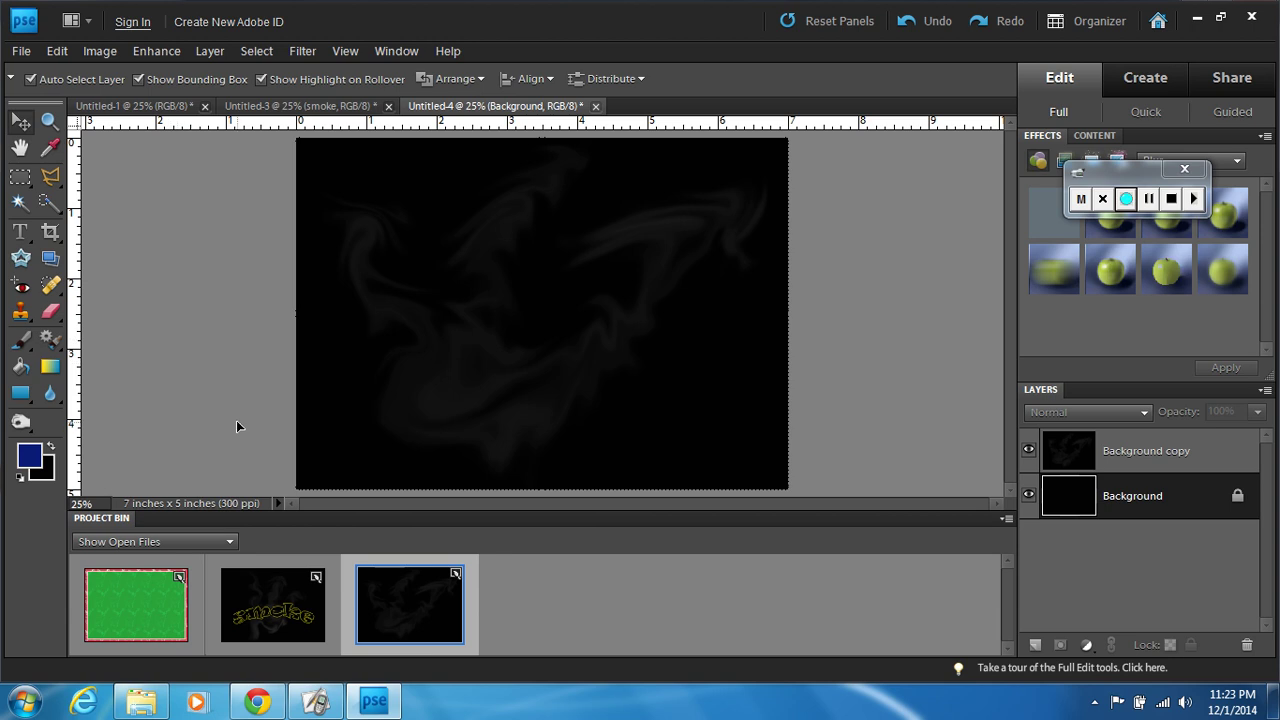
left_click(20, 234)
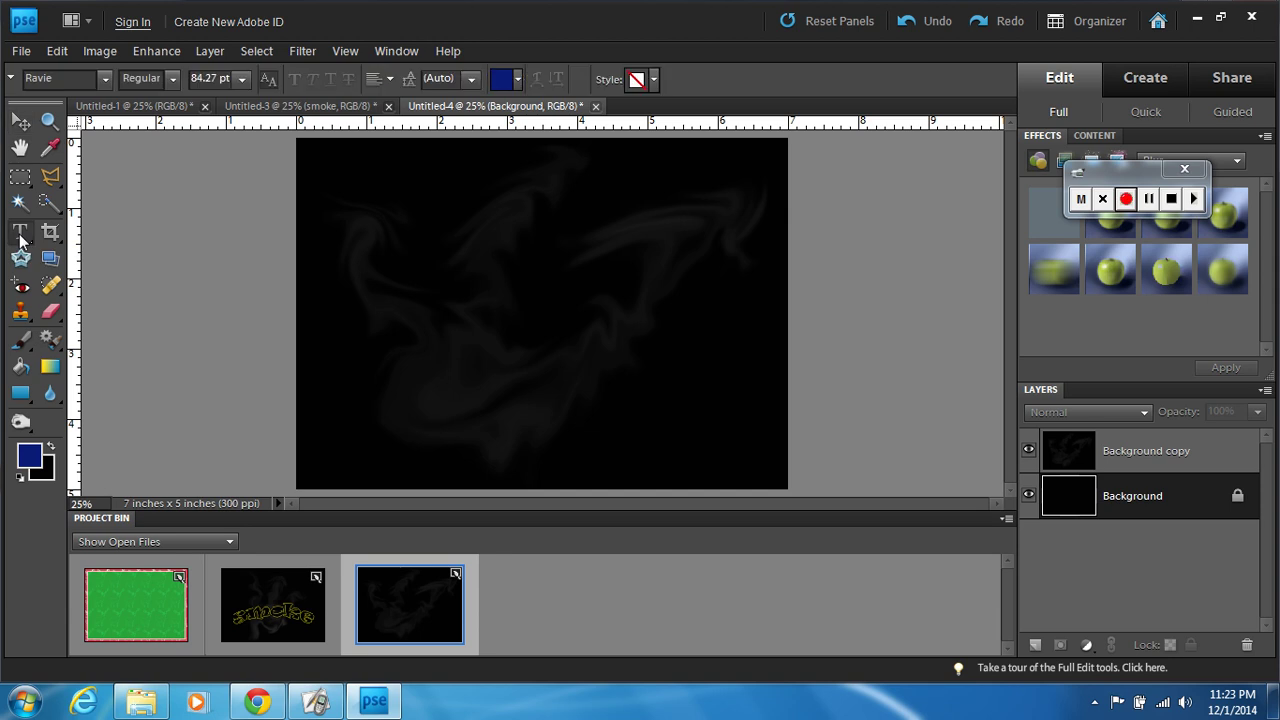
left_click(392, 346)
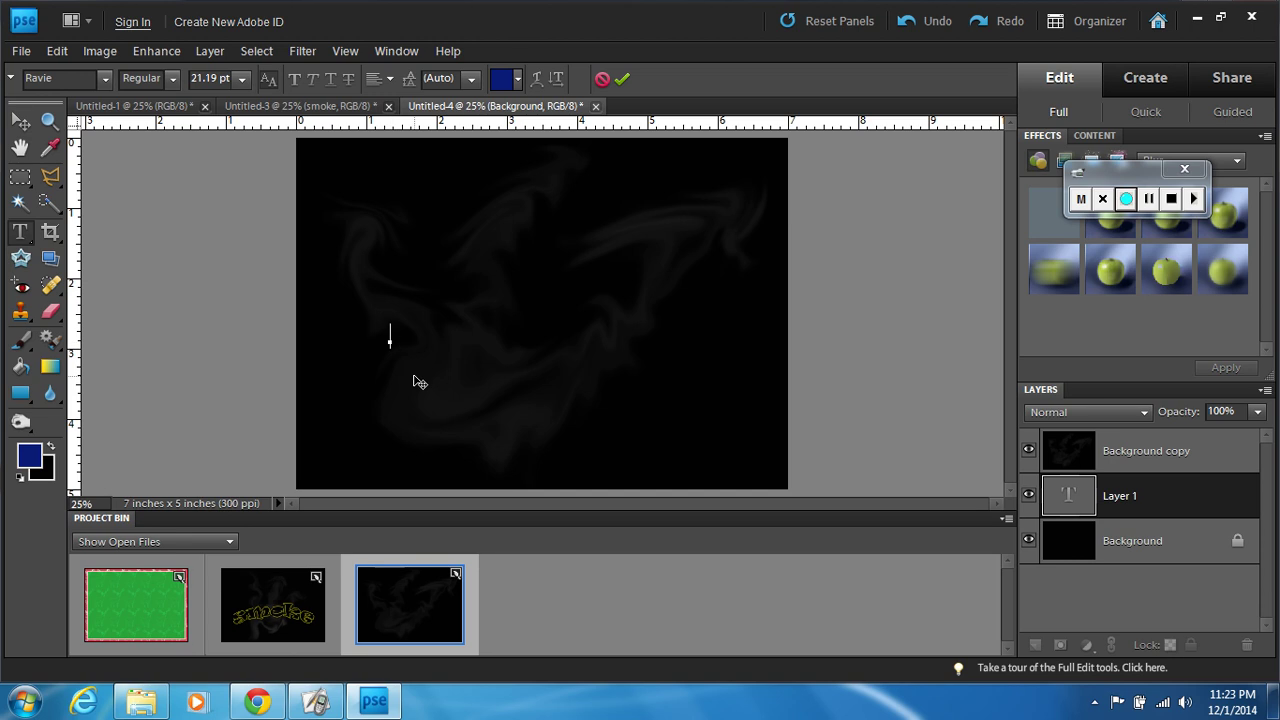
type("oke")
left_click(1155, 481)
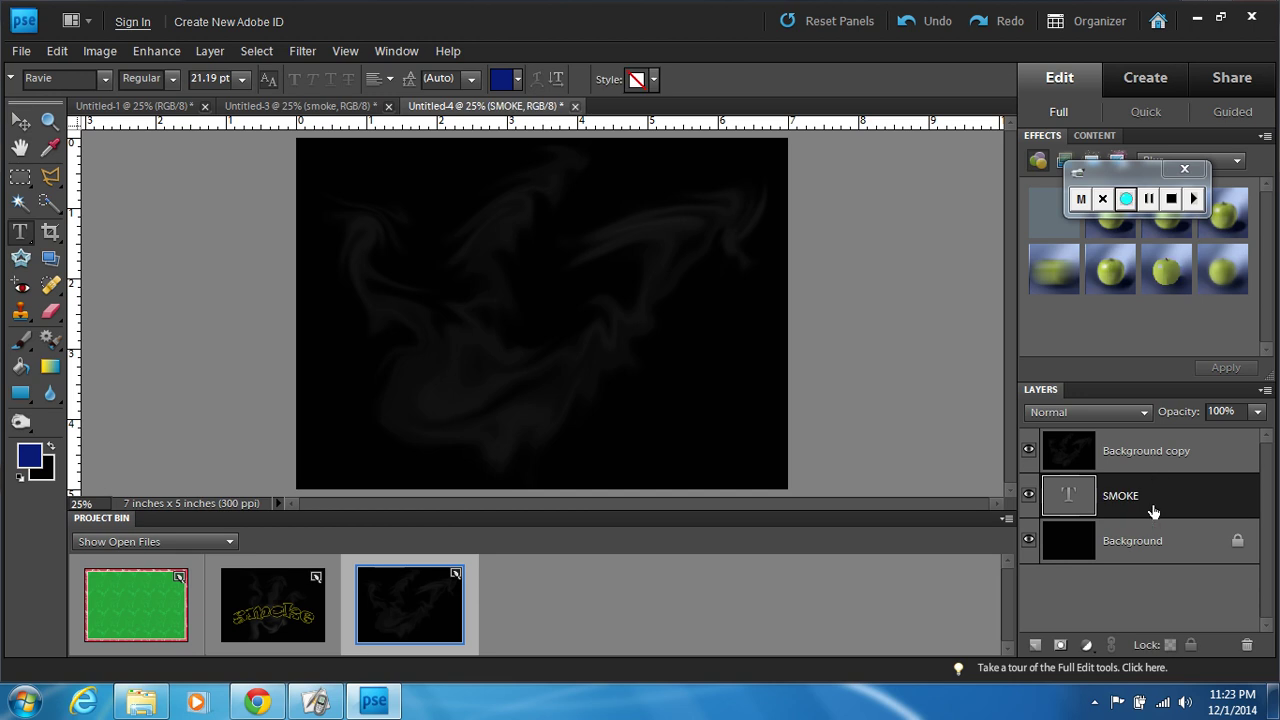
left_click_drag(1140, 468, 1137, 532)
left_click_drag(1135, 459, 1137, 508)
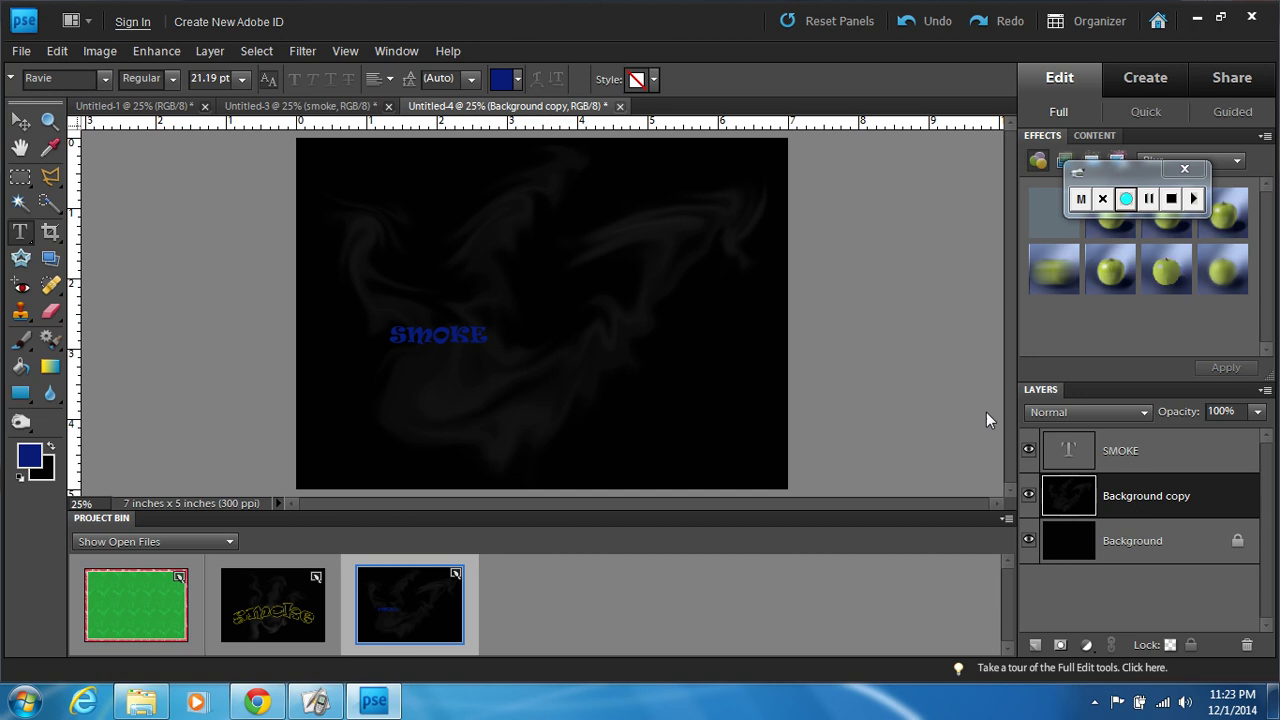
Scale the SMOKE text up proportionally to 353% and position it across the smoke's lower middle.
left_click(1156, 451)
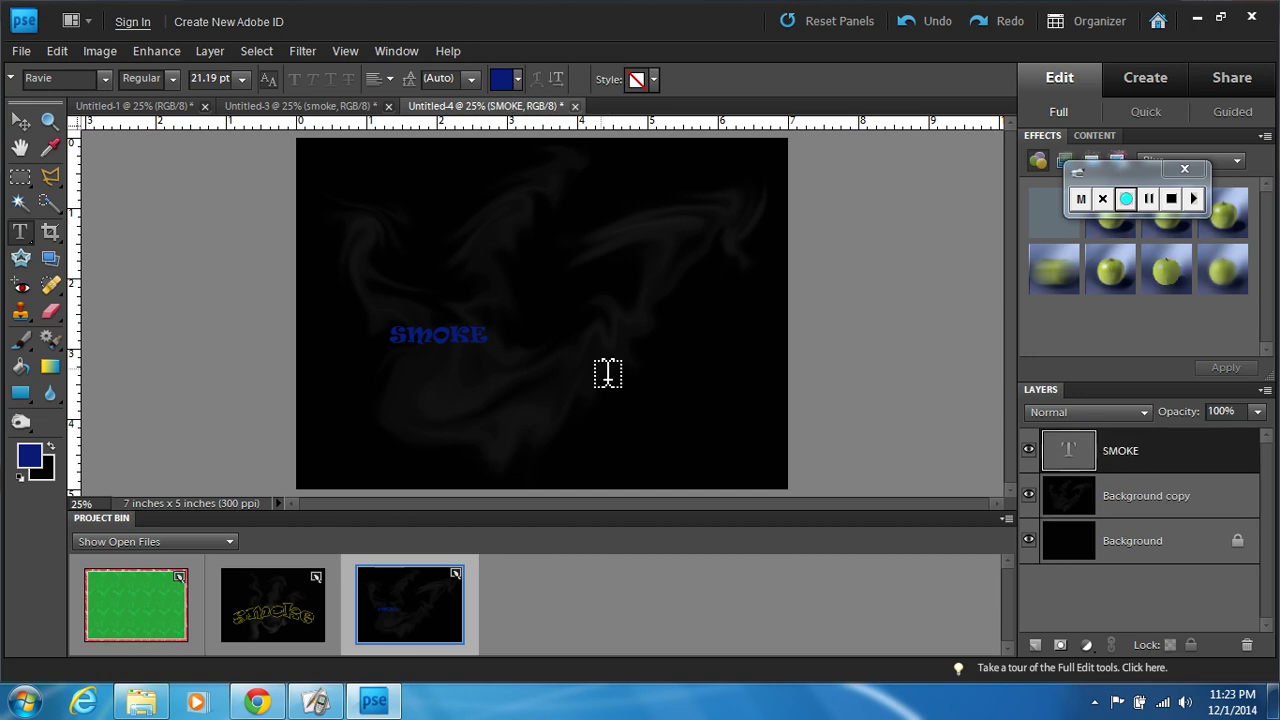
left_click(21, 124)
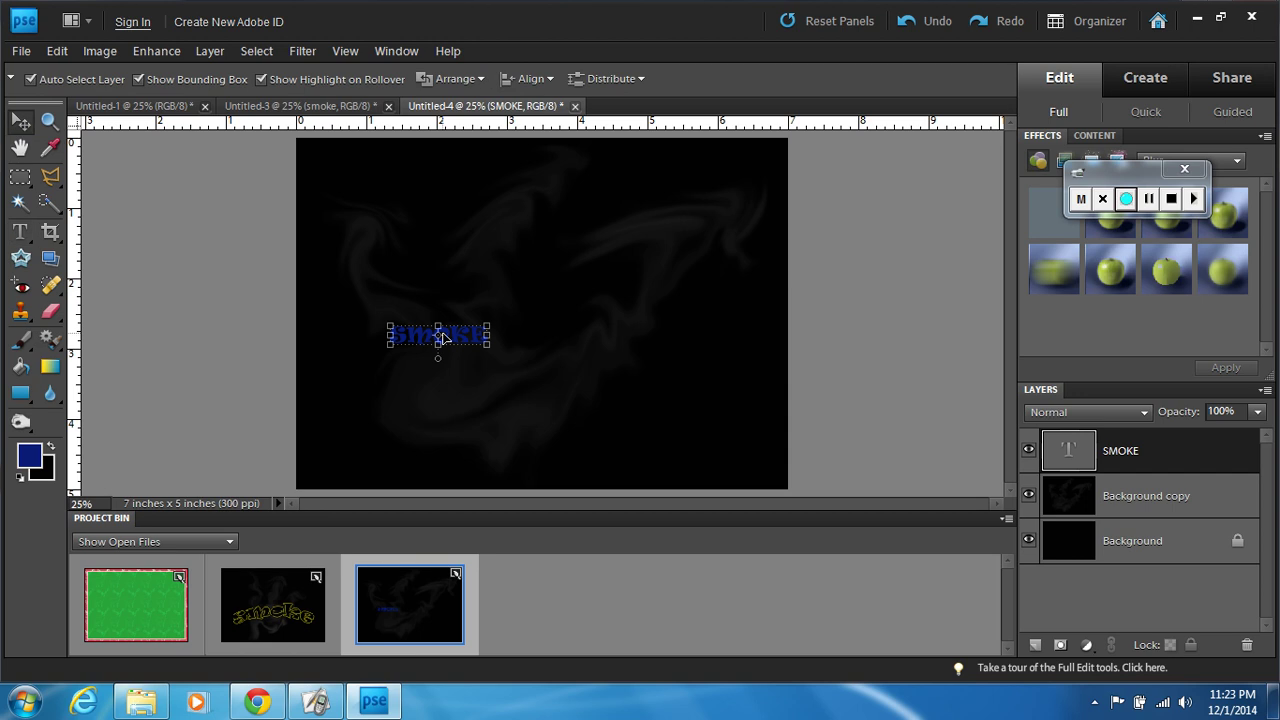
left_click_drag(450, 338, 680, 385)
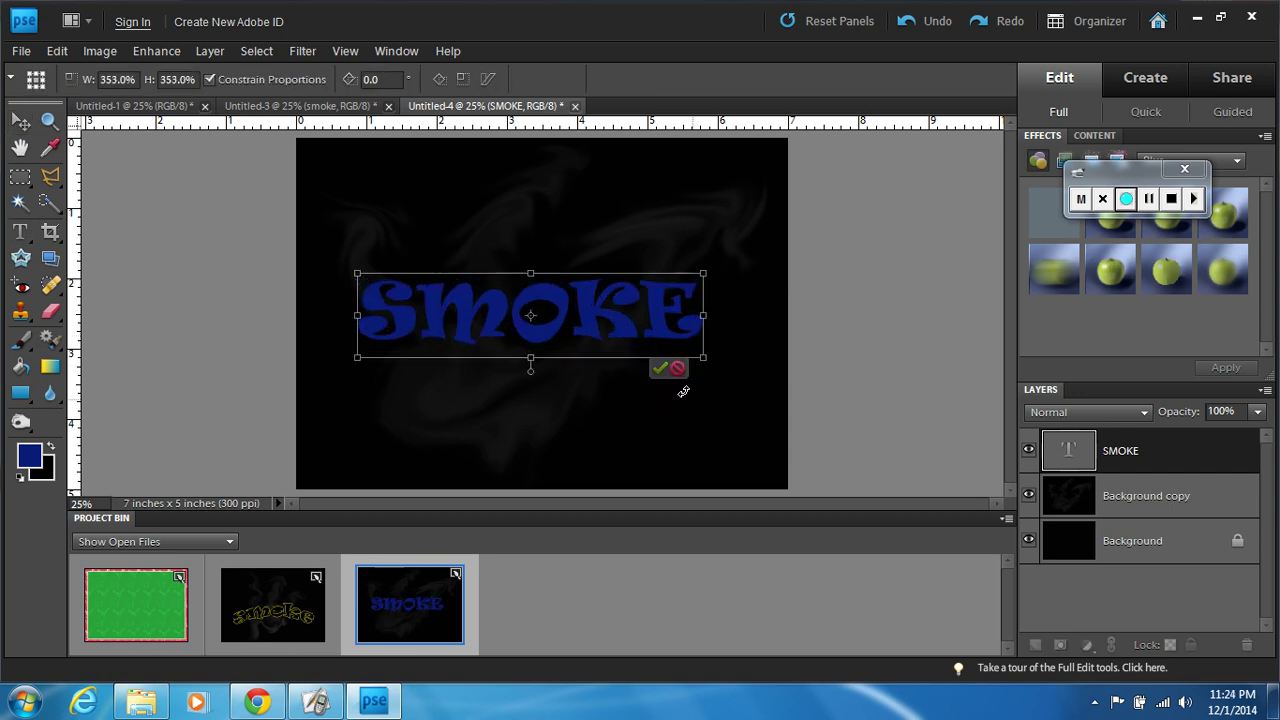
left_click_drag(614, 330, 624, 390)
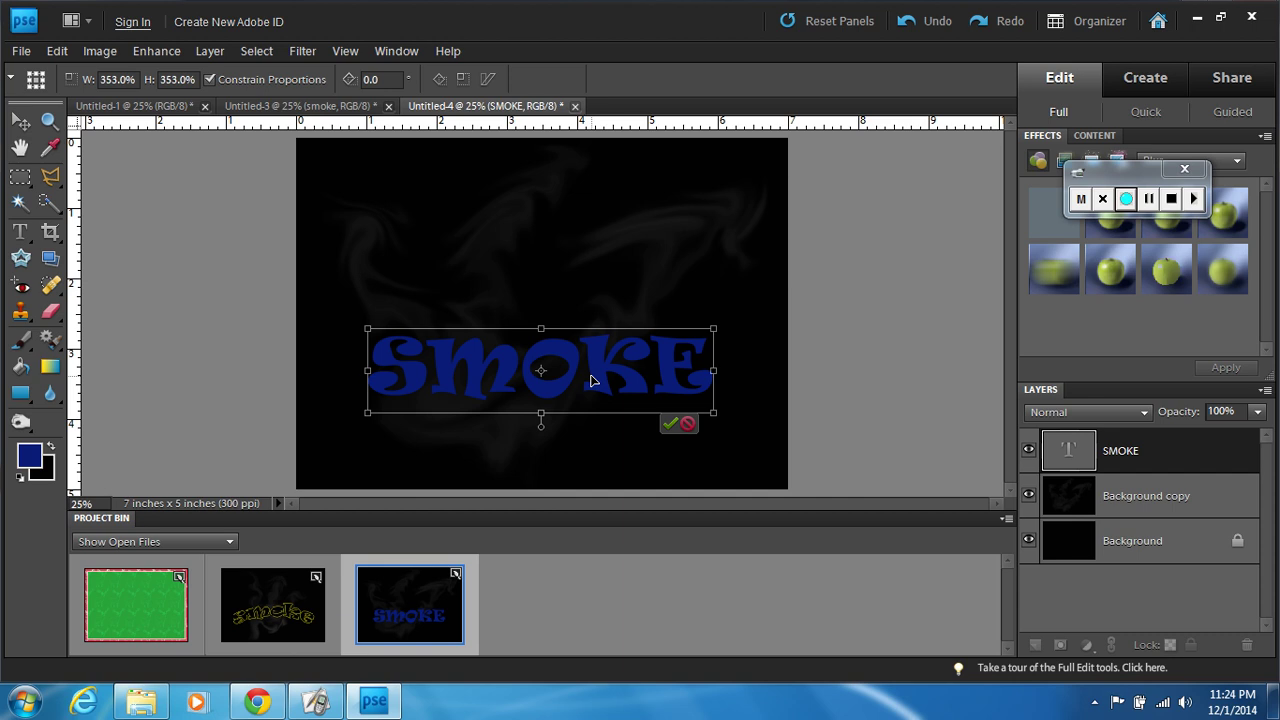
key("Return")
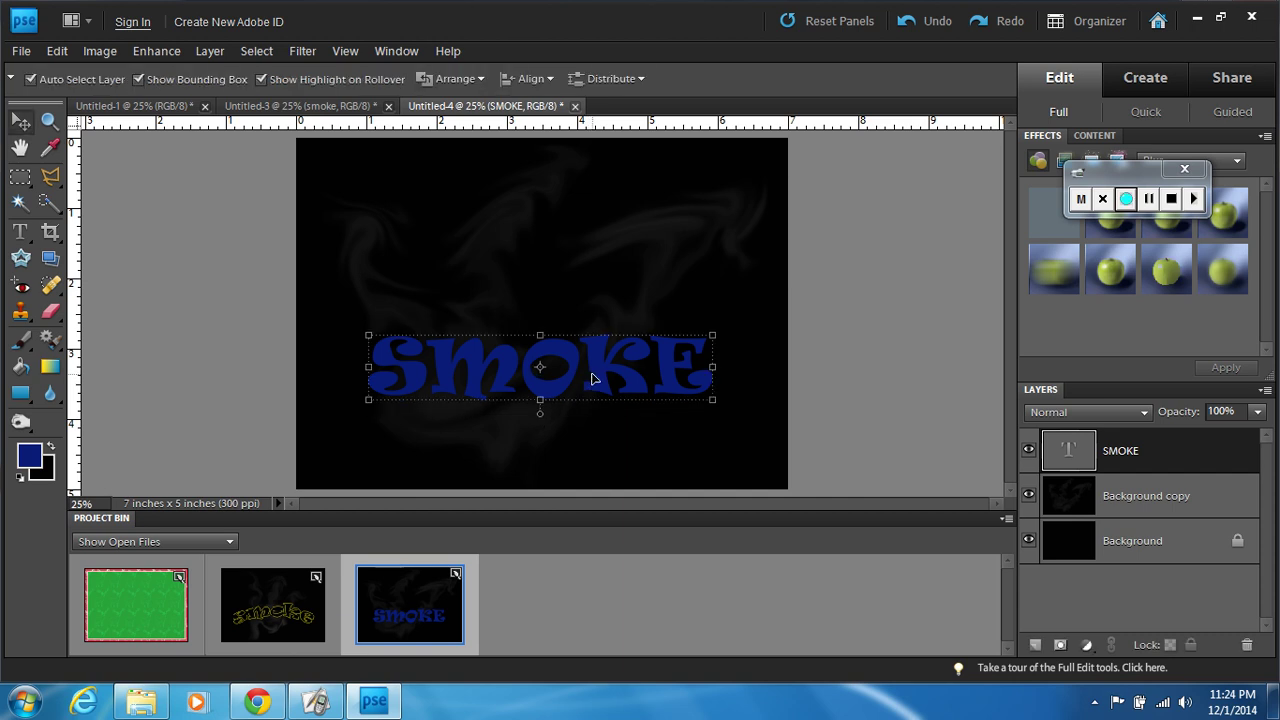
Recolor the SMOKE text to near-black, 010101.
double_click(590, 378)
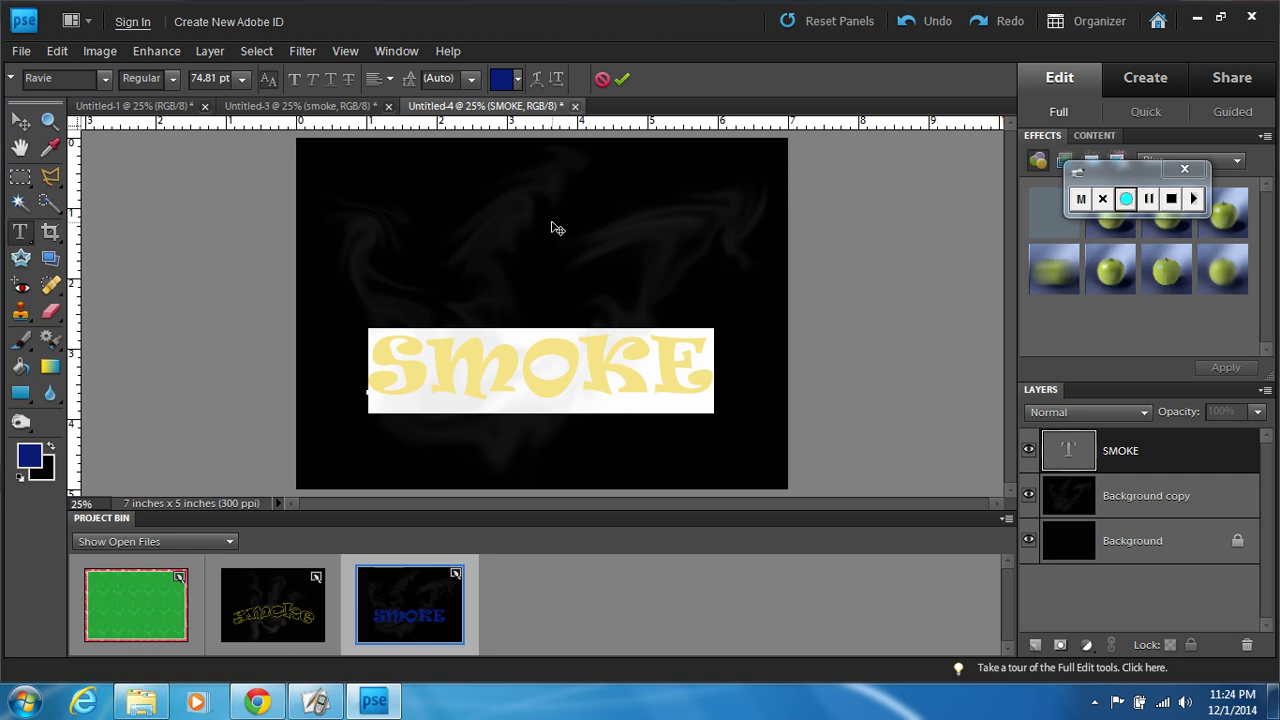
left_click(502, 82)
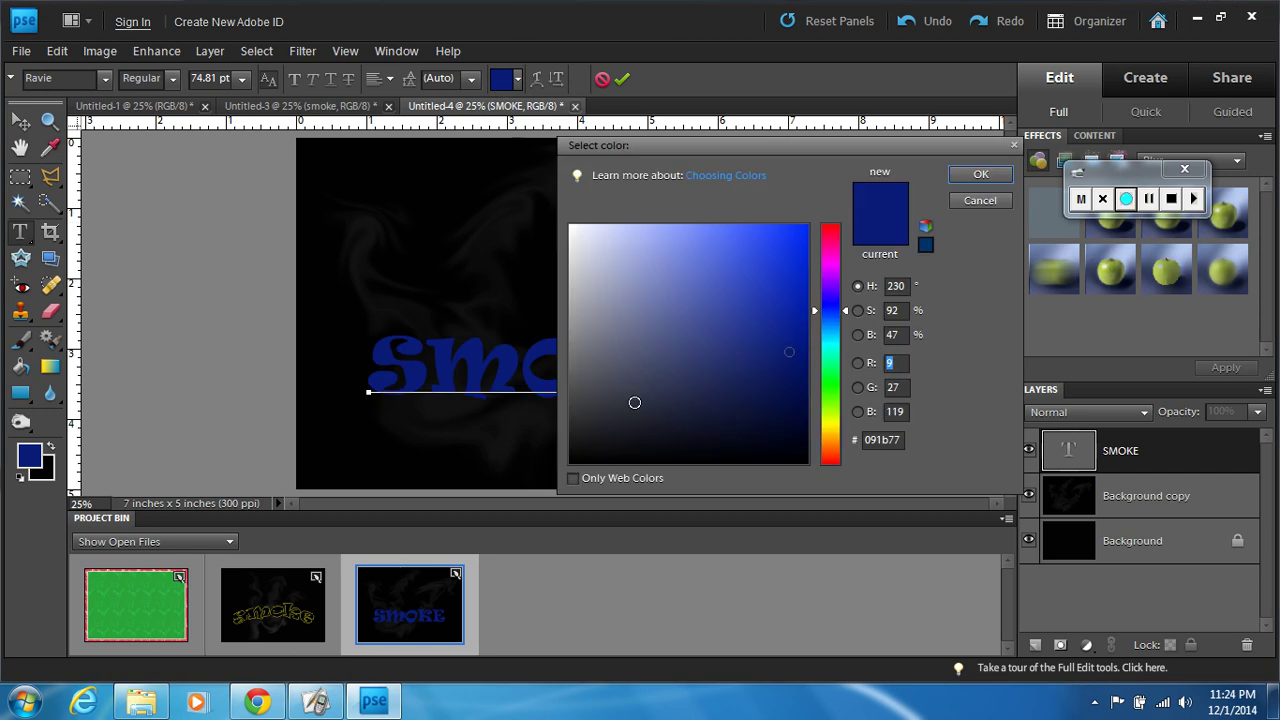
left_click(573, 461)
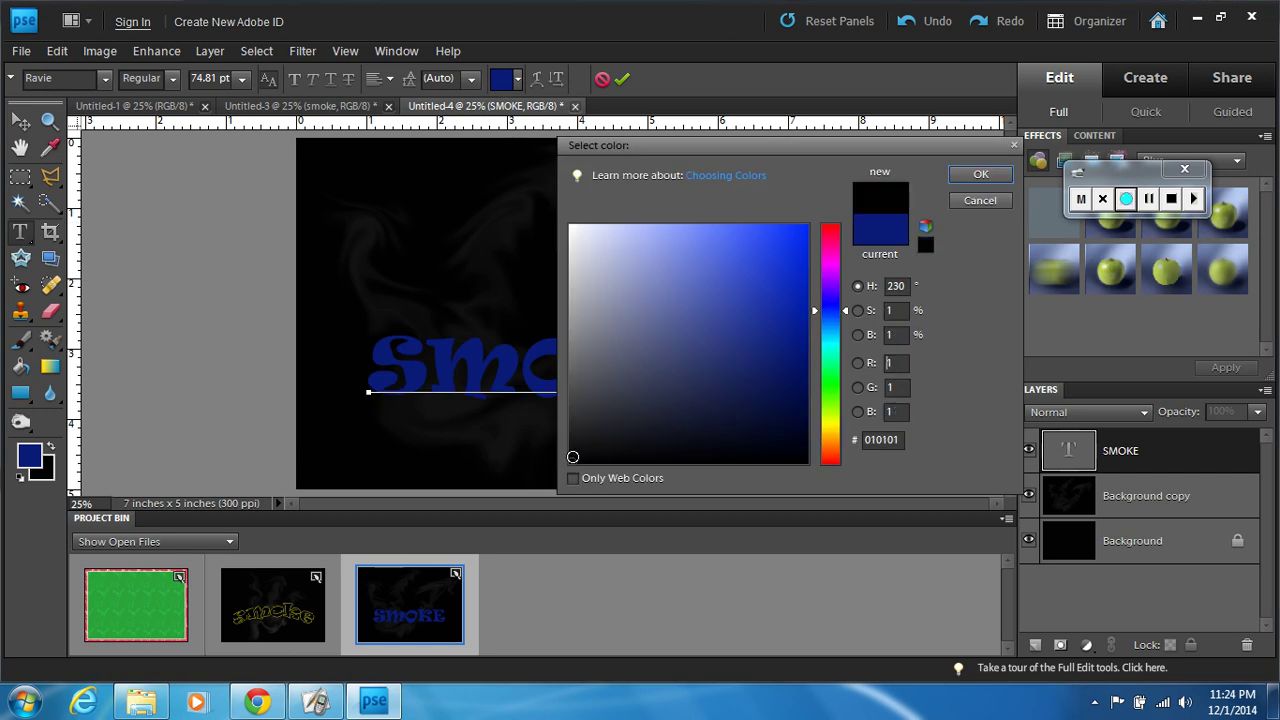
left_click(975, 176)
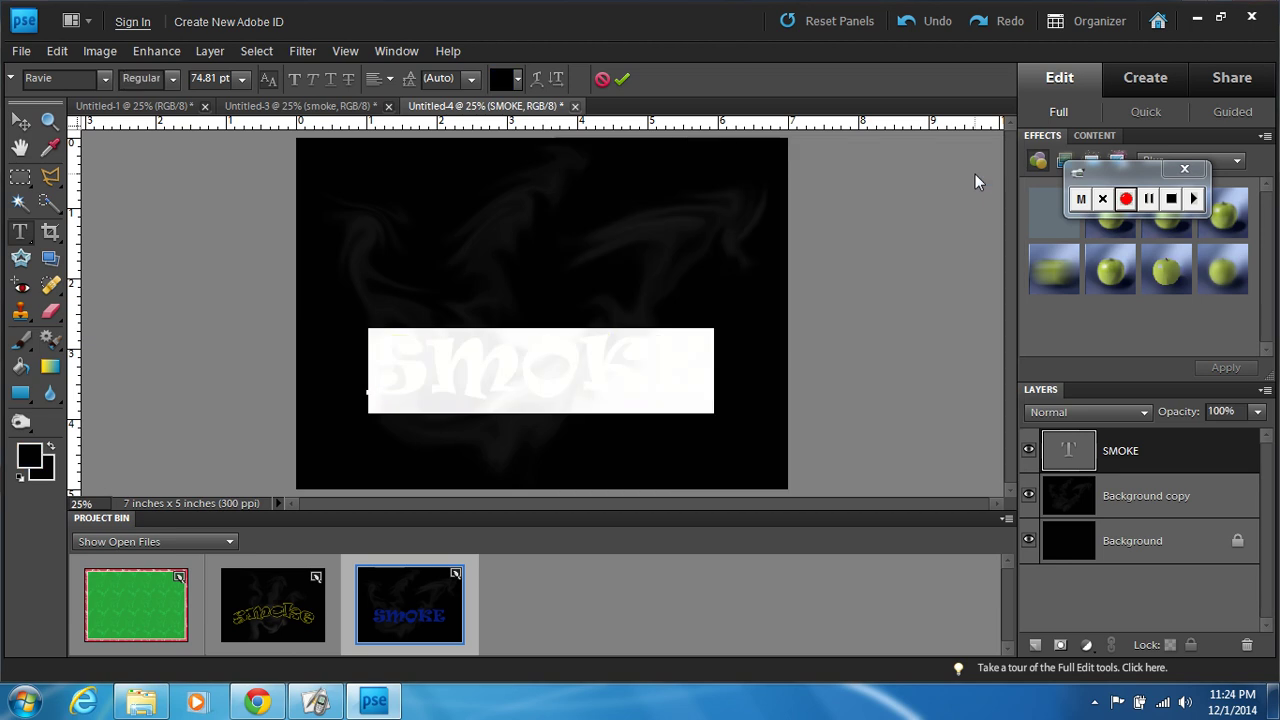
Warp the SMOKE text into a horizontal Arc with a +32% bend and shift it slightly down.
left_click(543, 87)
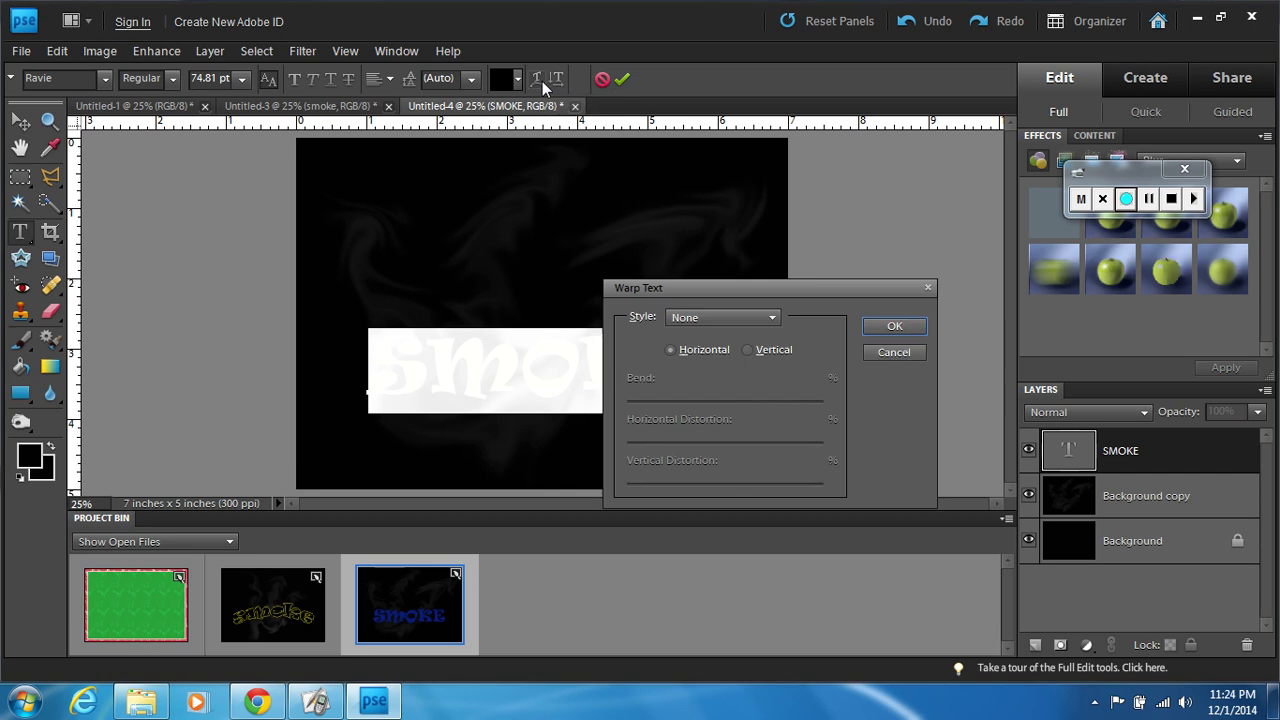
left_click(706, 318)
left_click(706, 367)
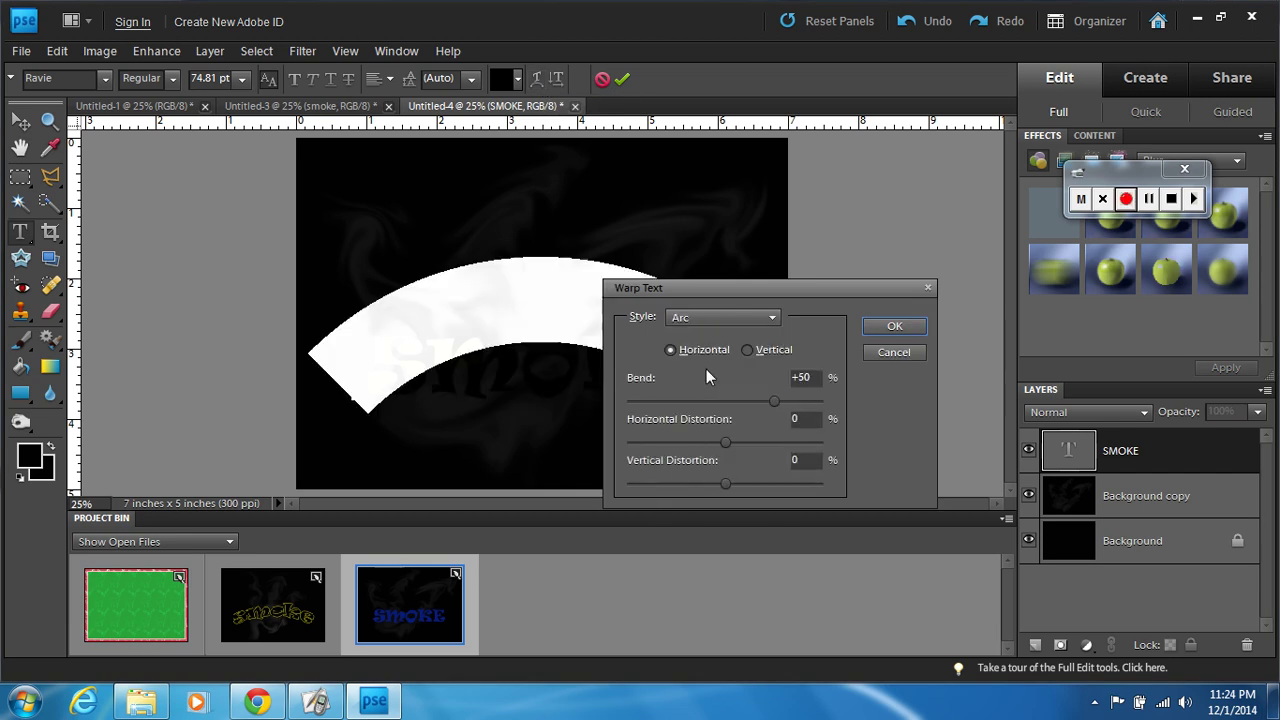
left_click_drag(776, 402, 756, 402)
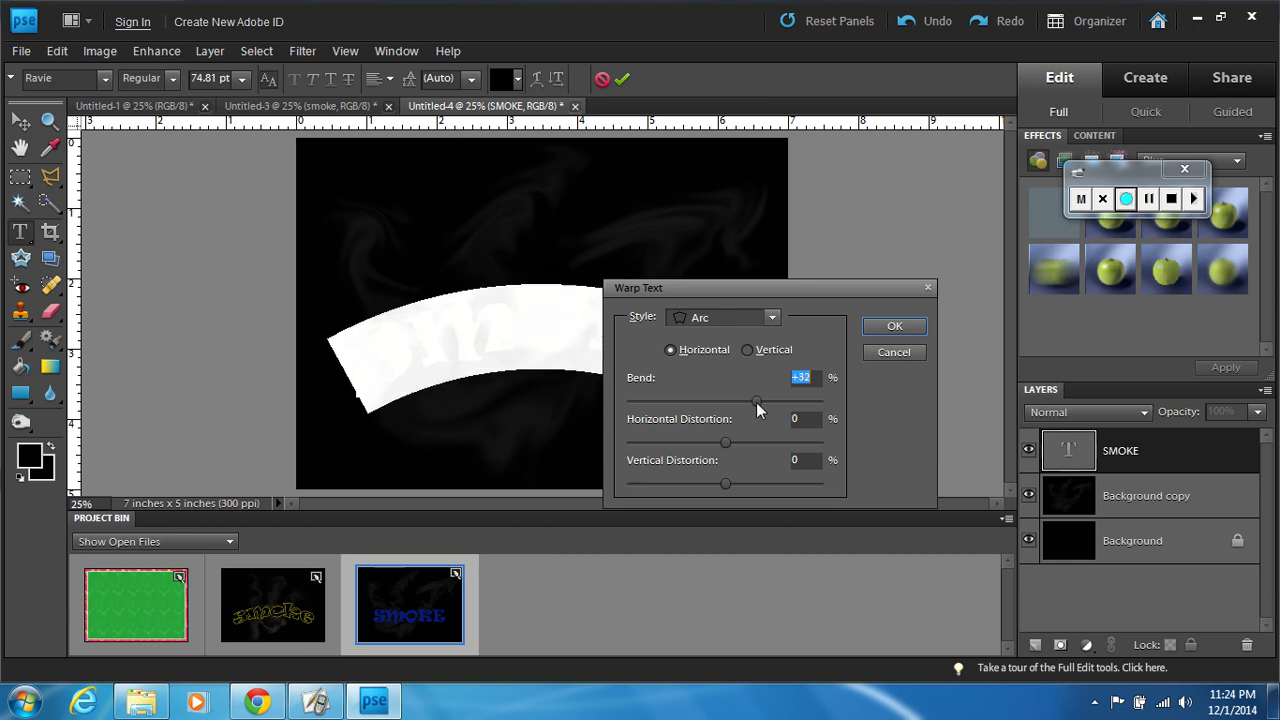
left_click(871, 328)
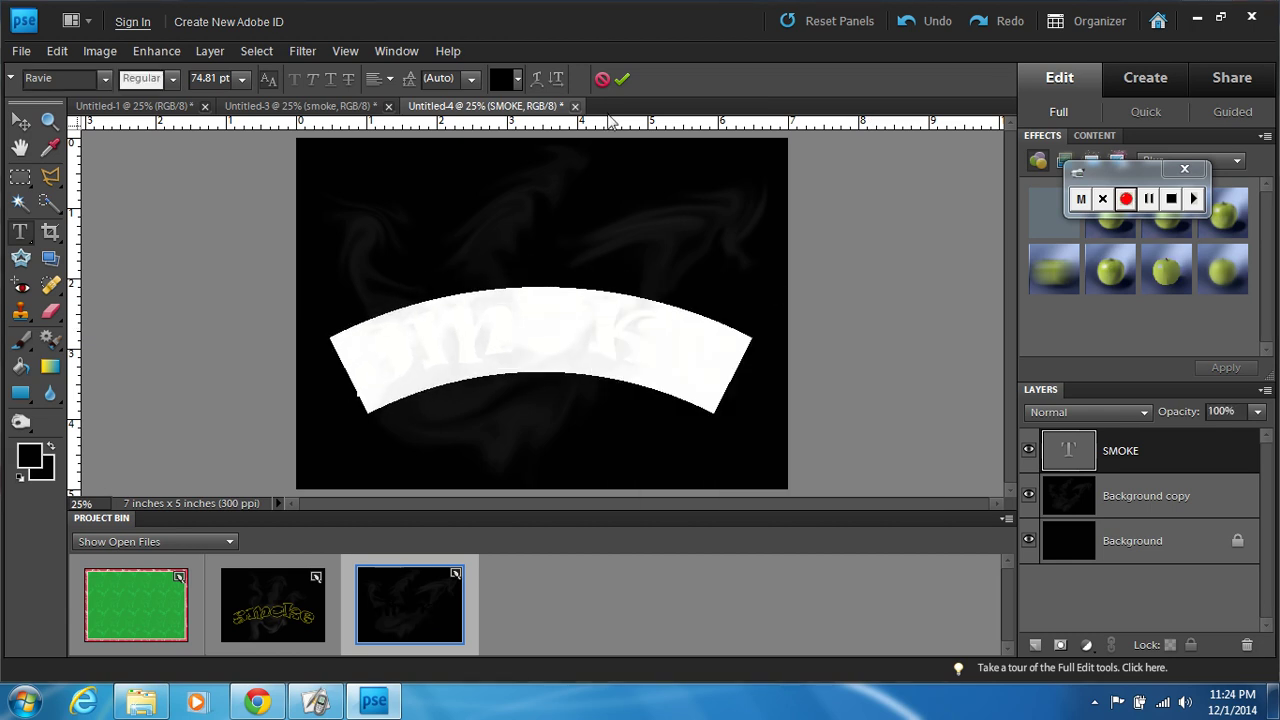
left_click(622, 79)
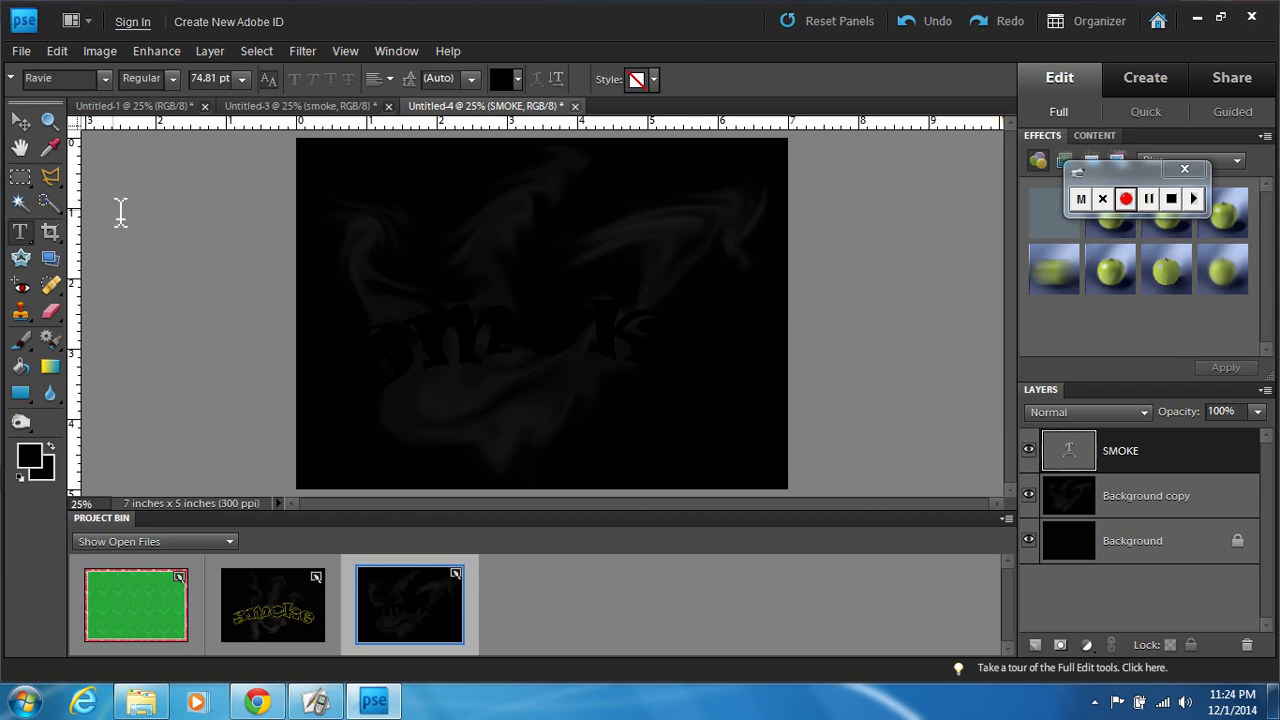
left_click(20, 121)
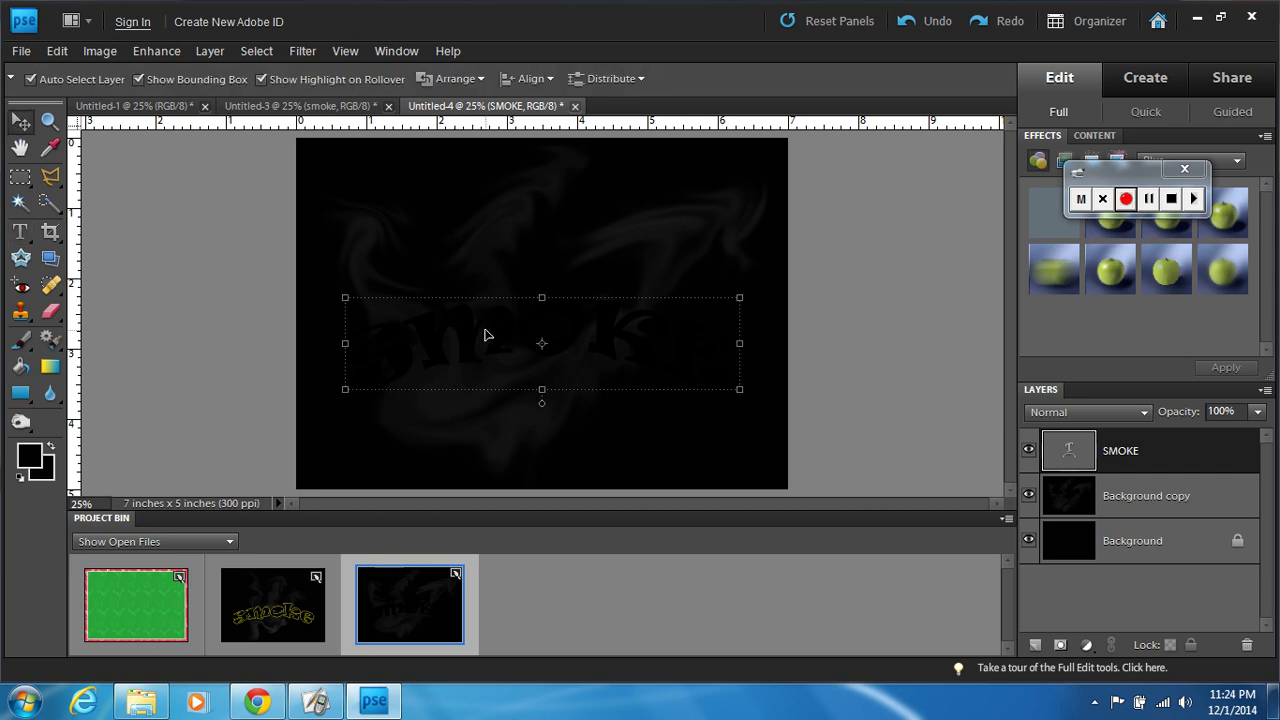
left_click_drag(486, 334, 489, 349)
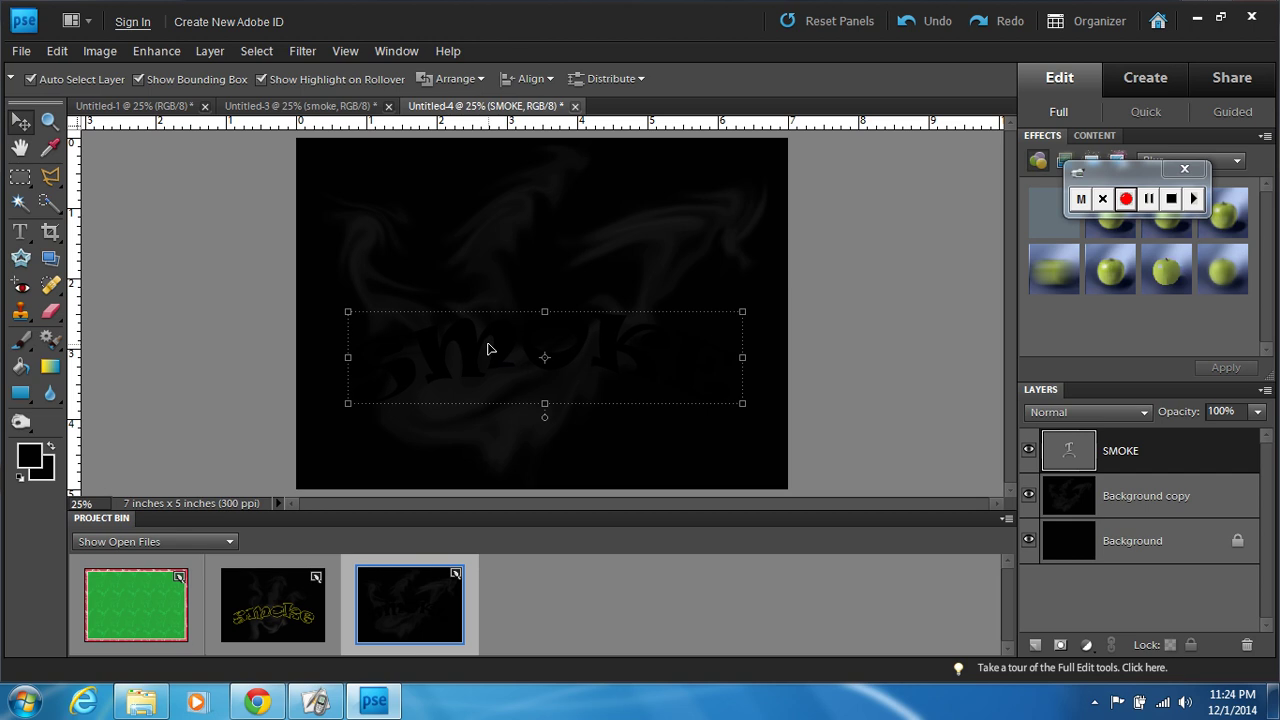
Give the SMOKE text layer a 6 px yellow stroke (f6f307) at 100% opacity and nudge the text slightly down and left.
left_click(213, 58)
mouse_move(245, 164)
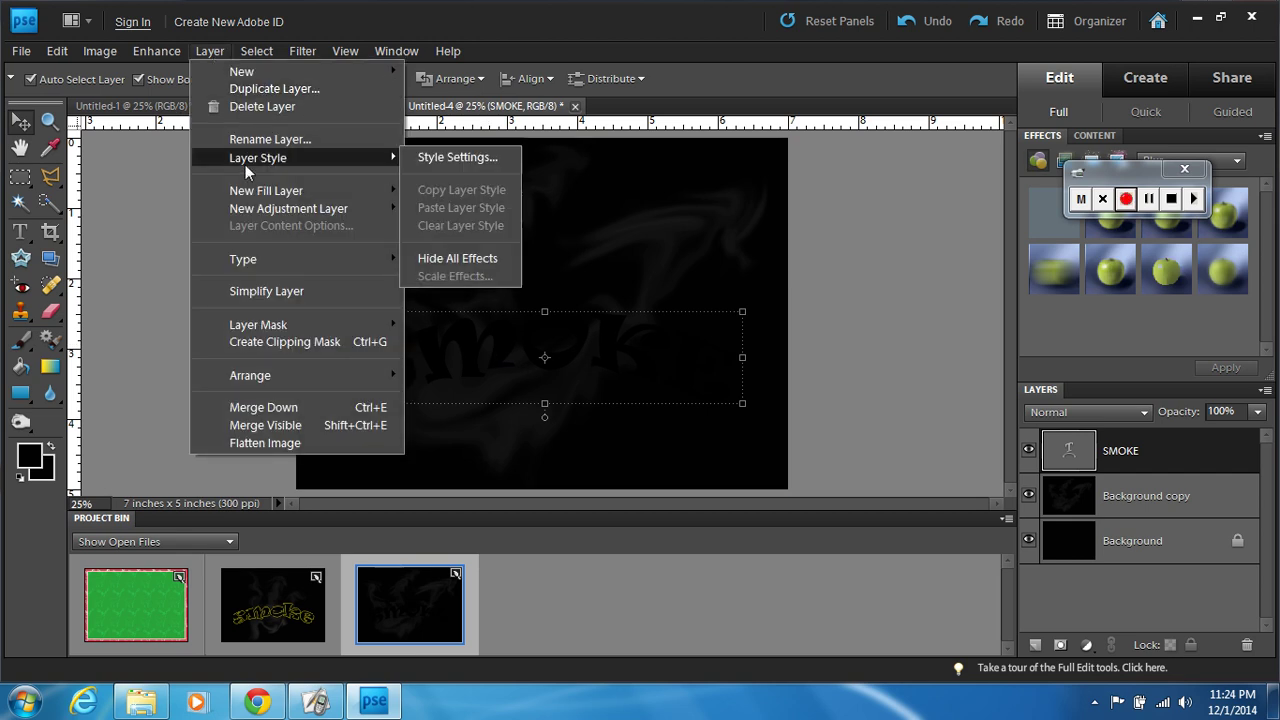
left_click(450, 158)
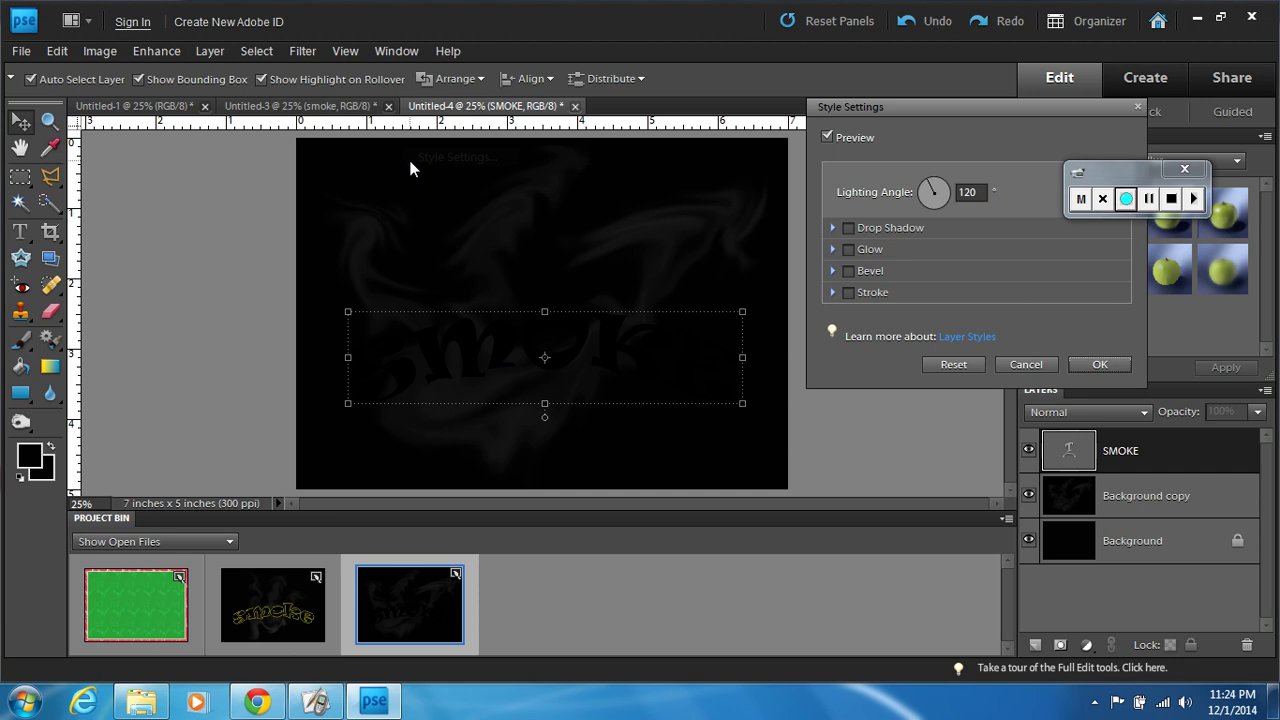
left_click(856, 292)
left_click(1111, 321)
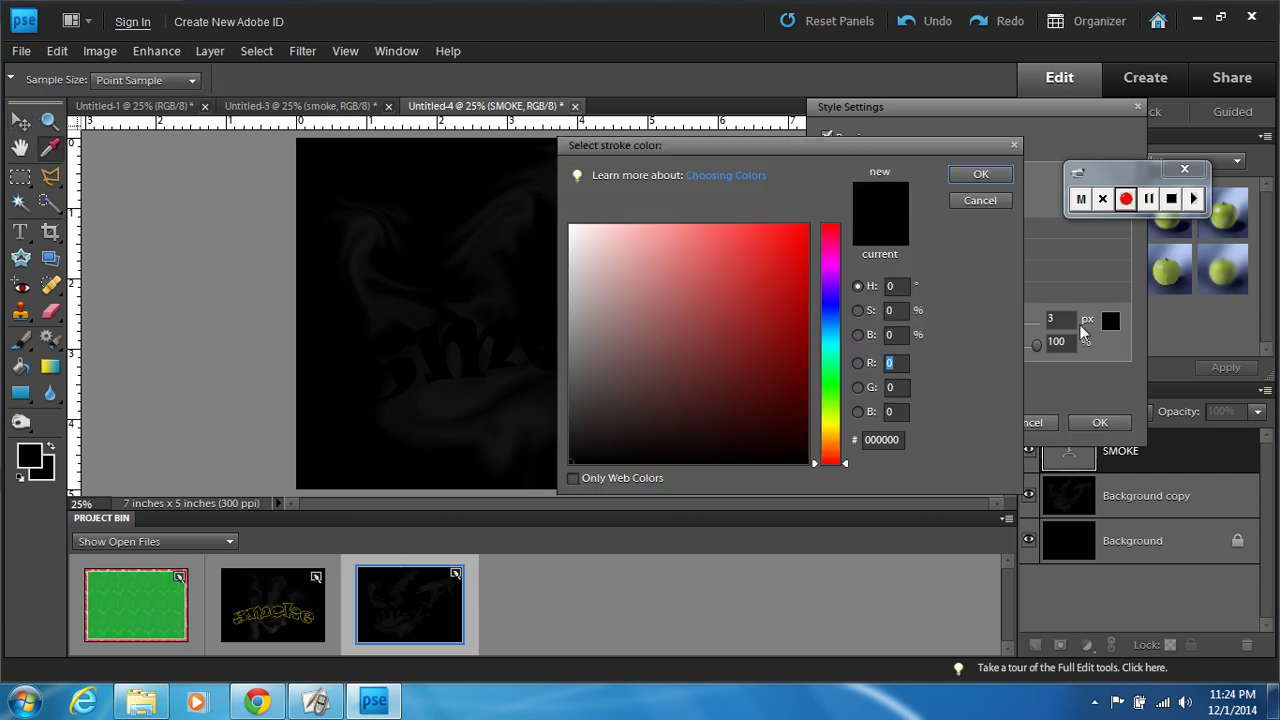
left_click(830, 424)
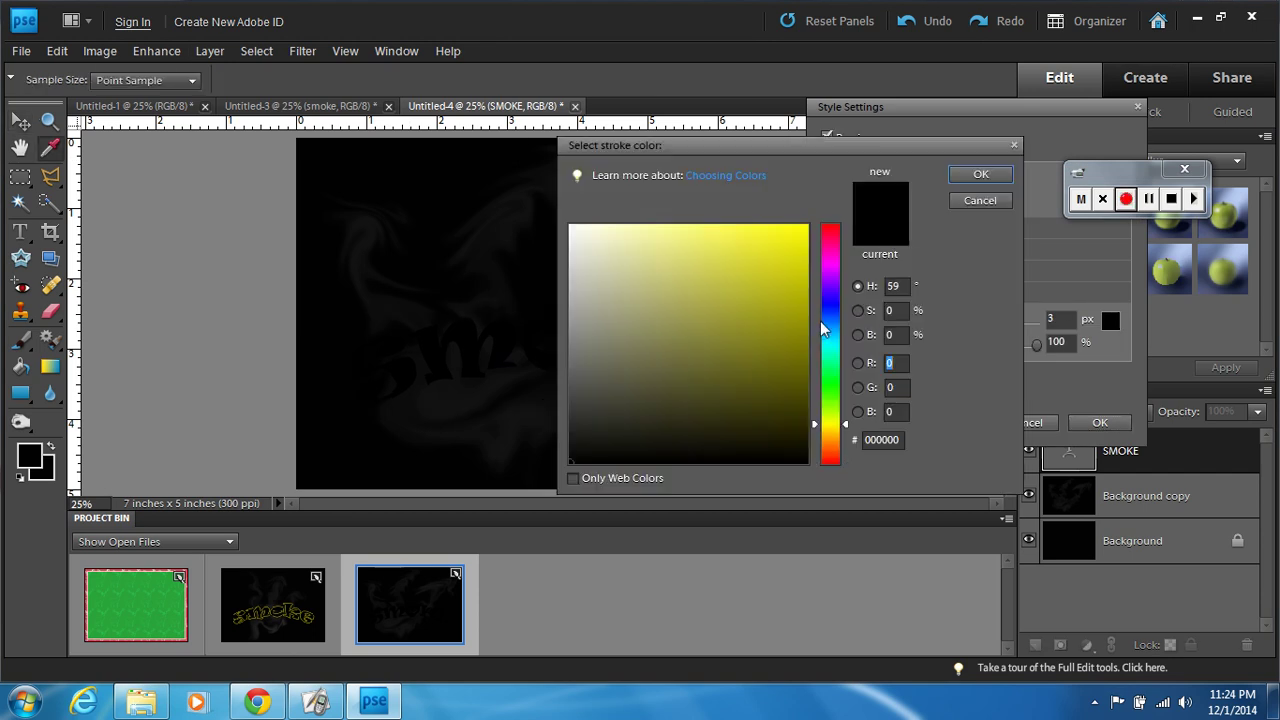
left_click(801, 233)
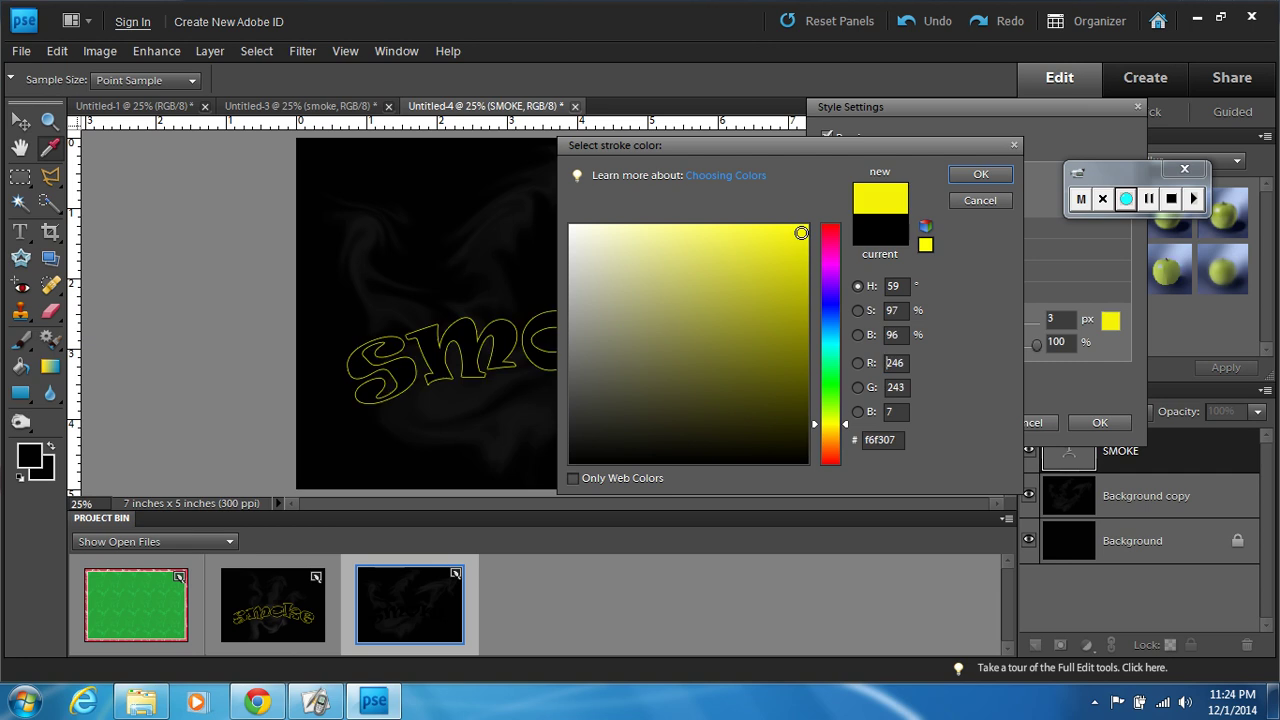
left_click(957, 174)
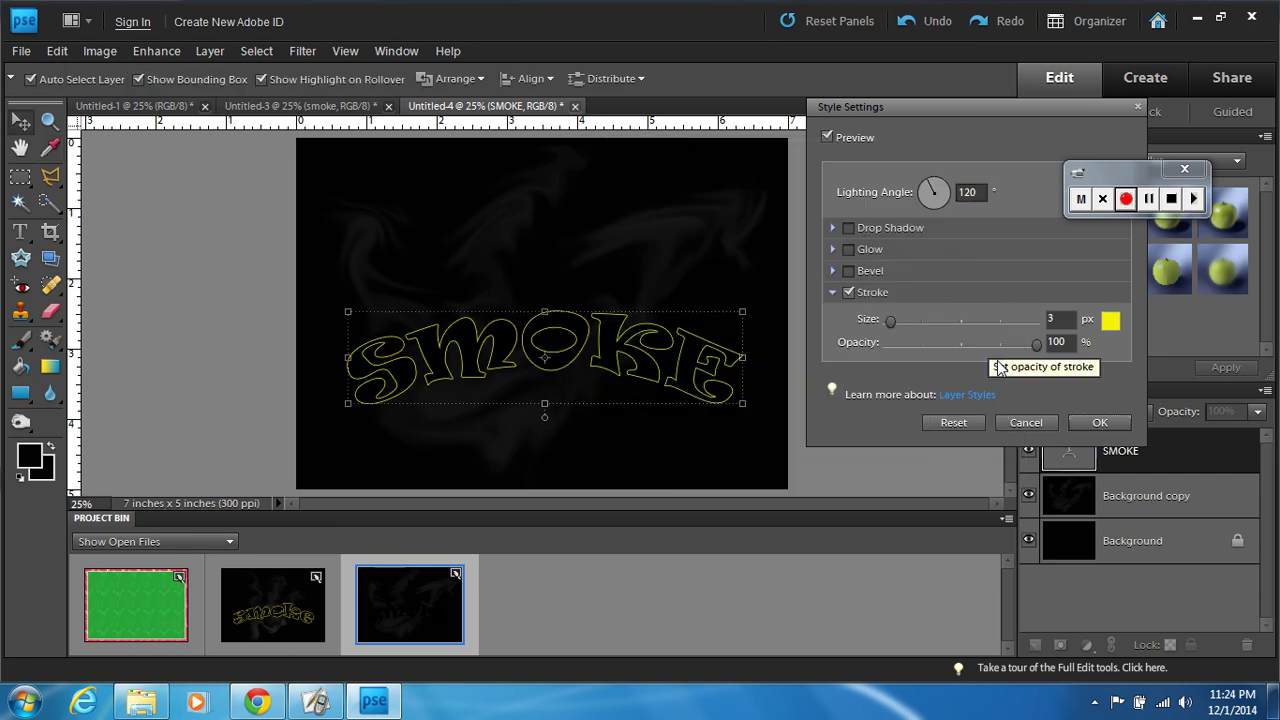
left_click_drag(887, 322, 893, 322)
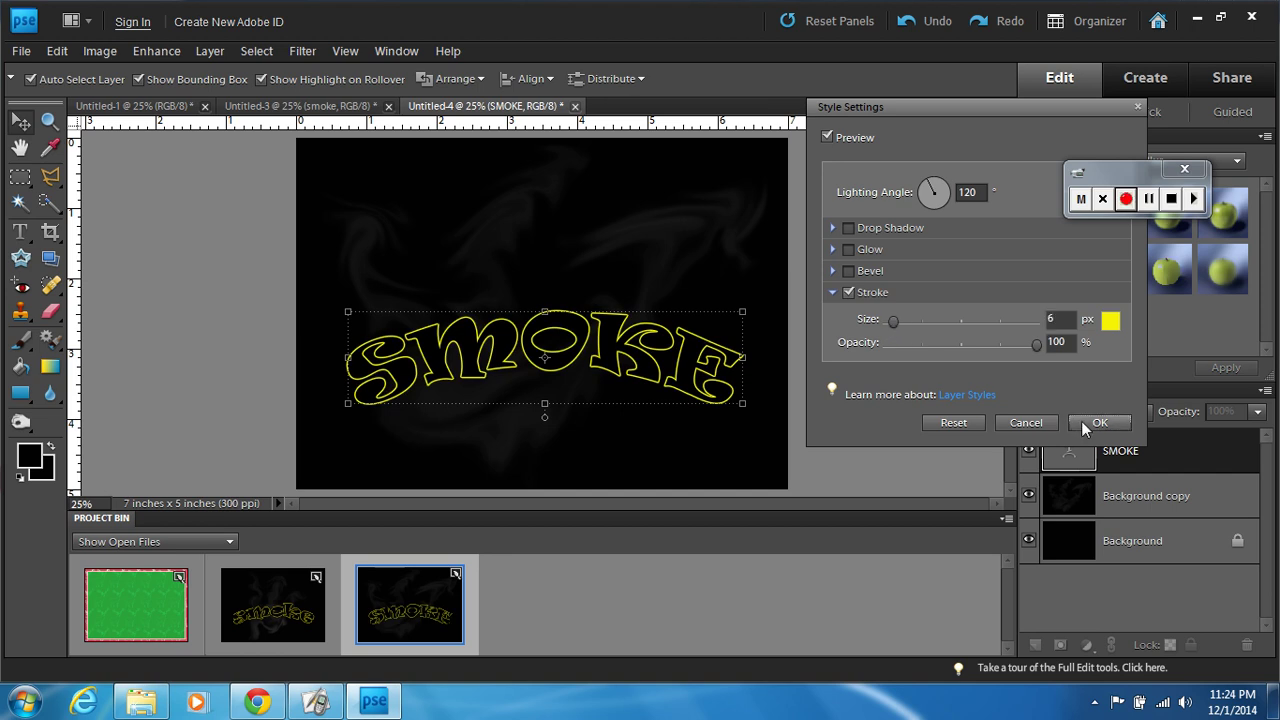
left_click(1081, 421)
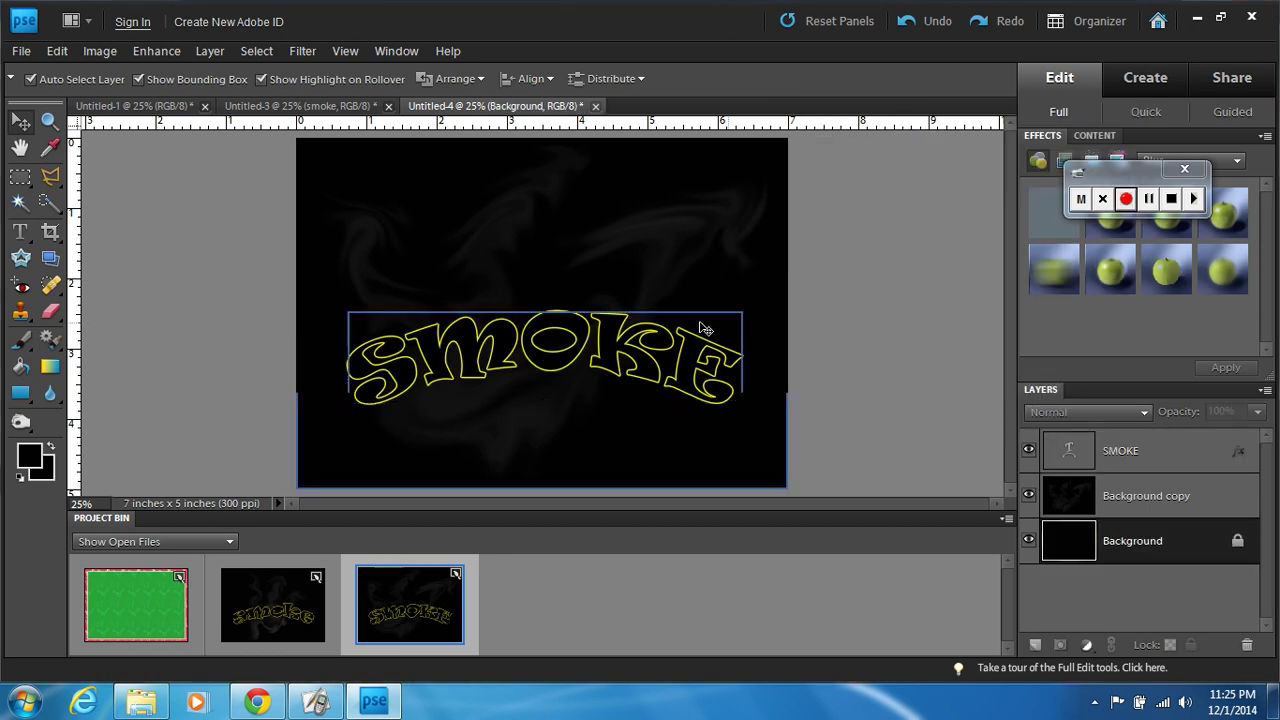
left_click_drag(585, 351, 580, 361)
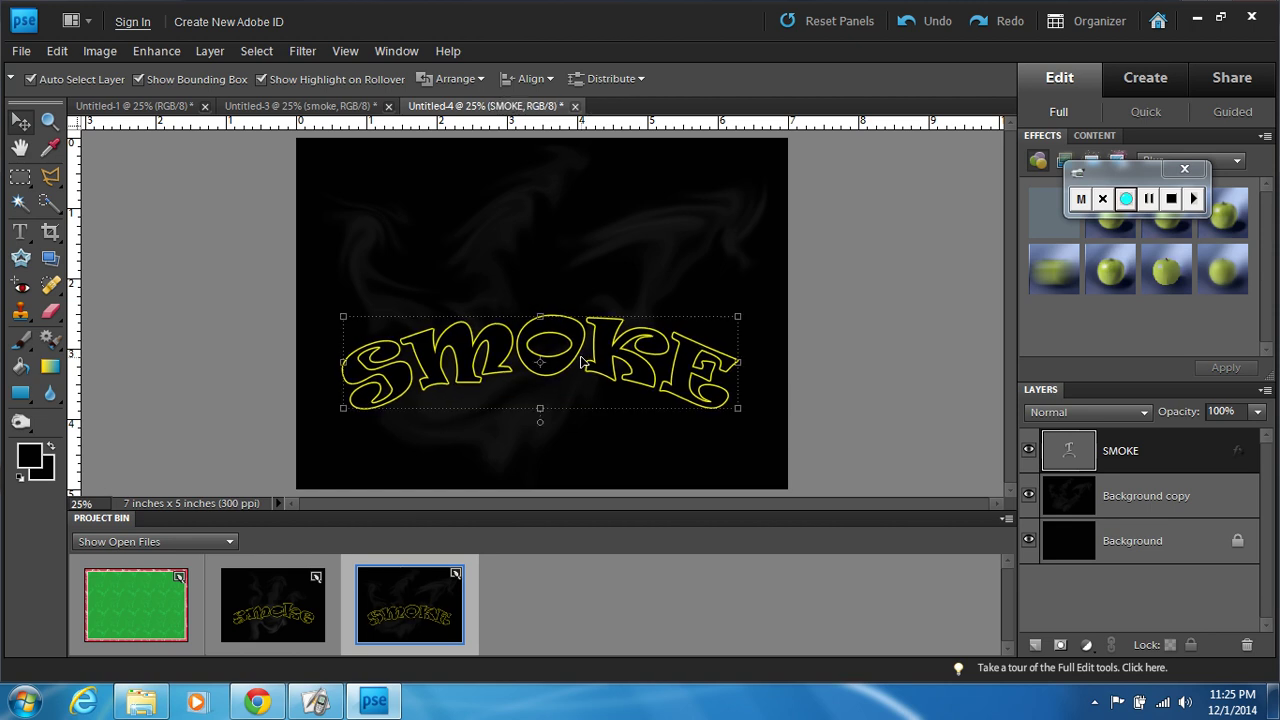
left_click(845, 369)
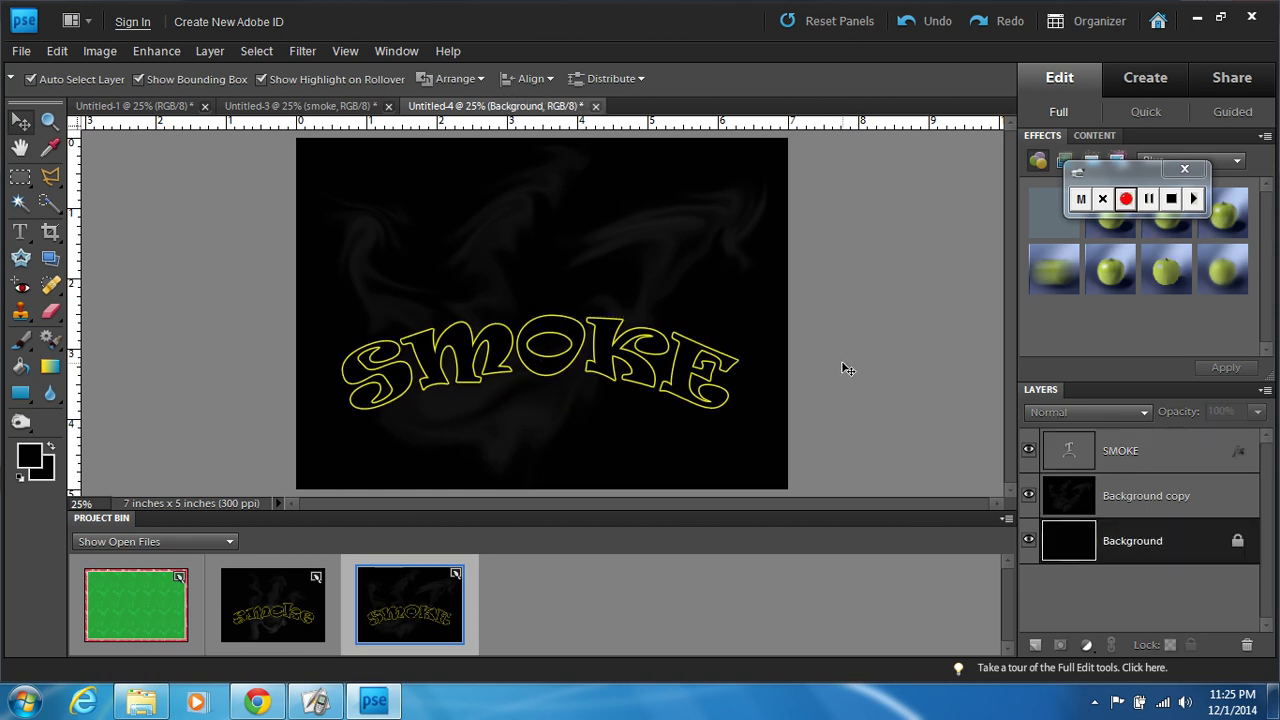